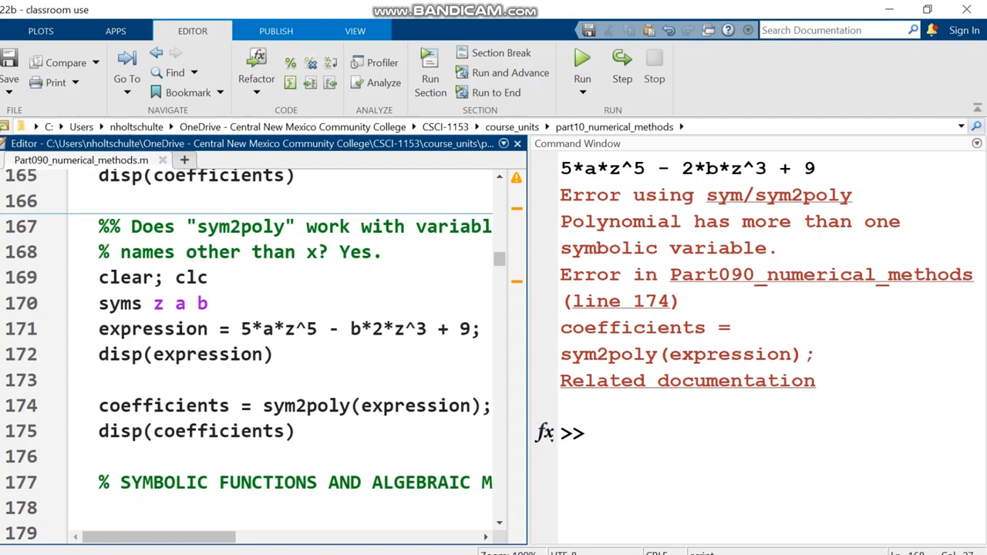
pyautogui.scroll(-2, 246, 347)
pyautogui.scroll(-1, 247, 347)
pyautogui.scroll(-1, 247, 347)
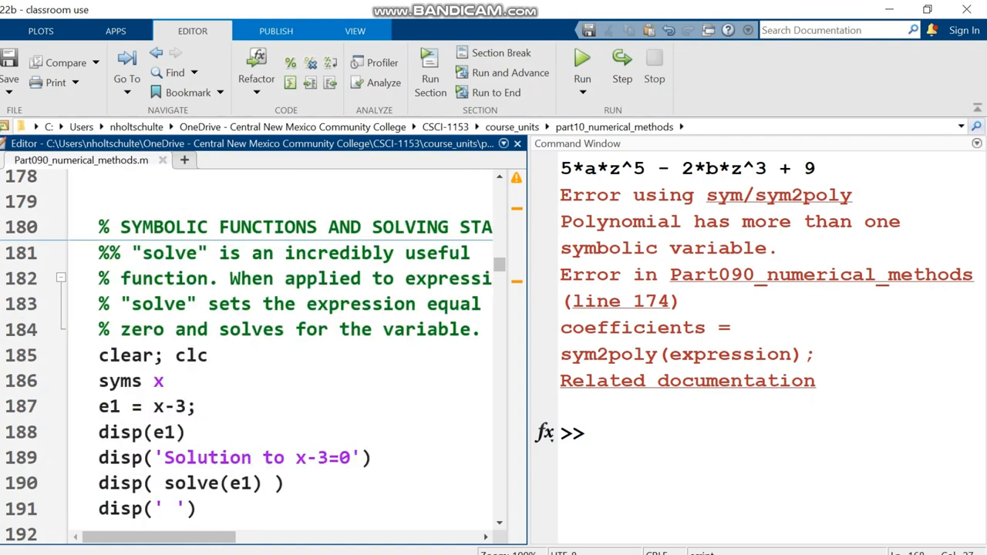
pyautogui.scroll(-1, 246, 347)
pyautogui.scroll(1, 247, 347)
# - Run the solve section so it prints 3 for x-3=0 and -3, 3 for x^2-9=0
pyautogui.moveTo(121, 253); pyautogui.dragTo(352, 253)
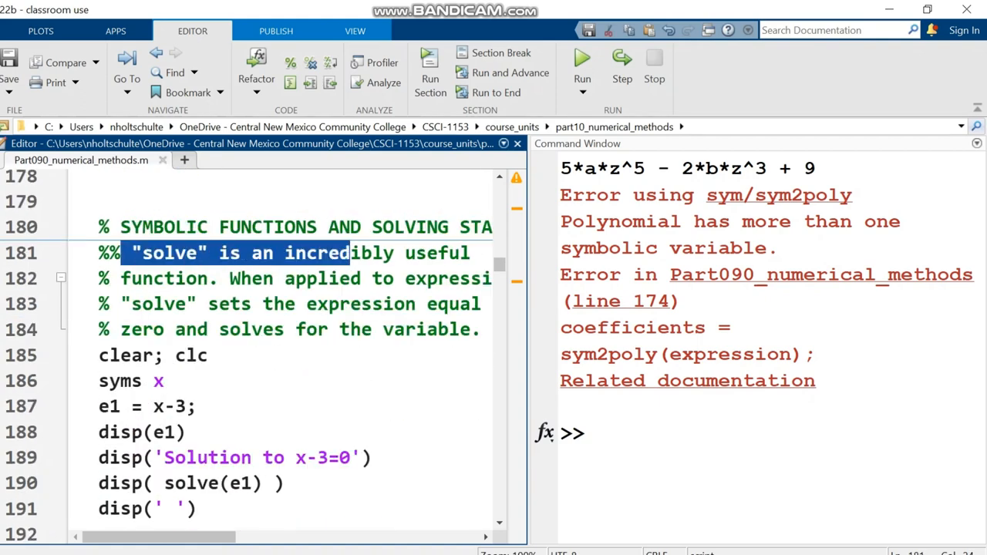
pyautogui.scroll(-1, 197, 323)
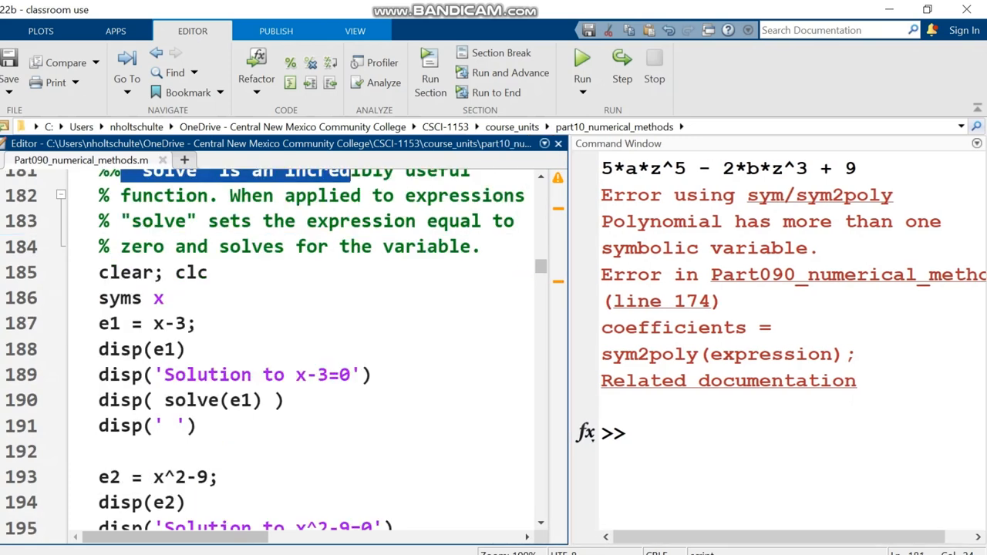
pyautogui.hotkey('ctrl', 'Return')
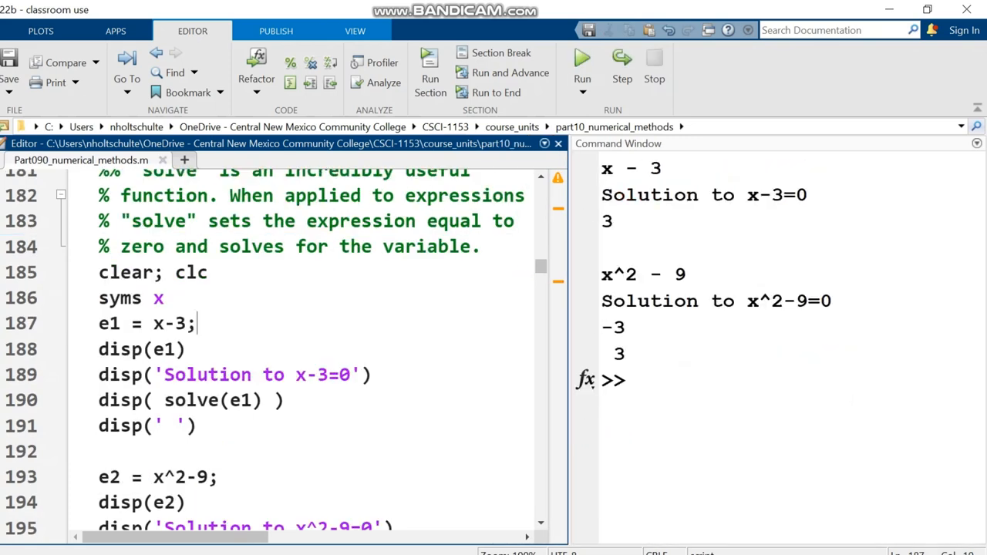
pyautogui.moveTo(198, 323); pyautogui.dragTo(99, 297)
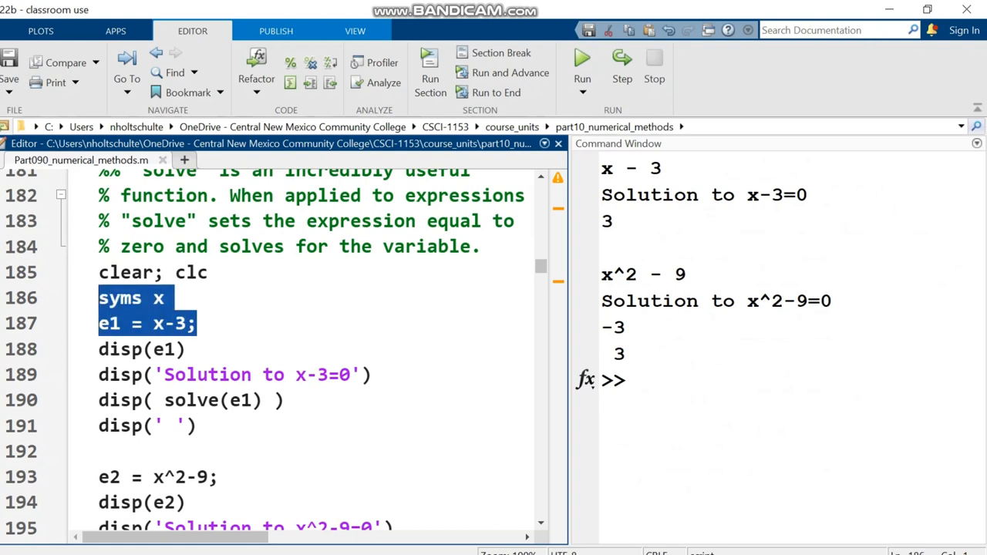
pyautogui.doubleClick(109, 323)
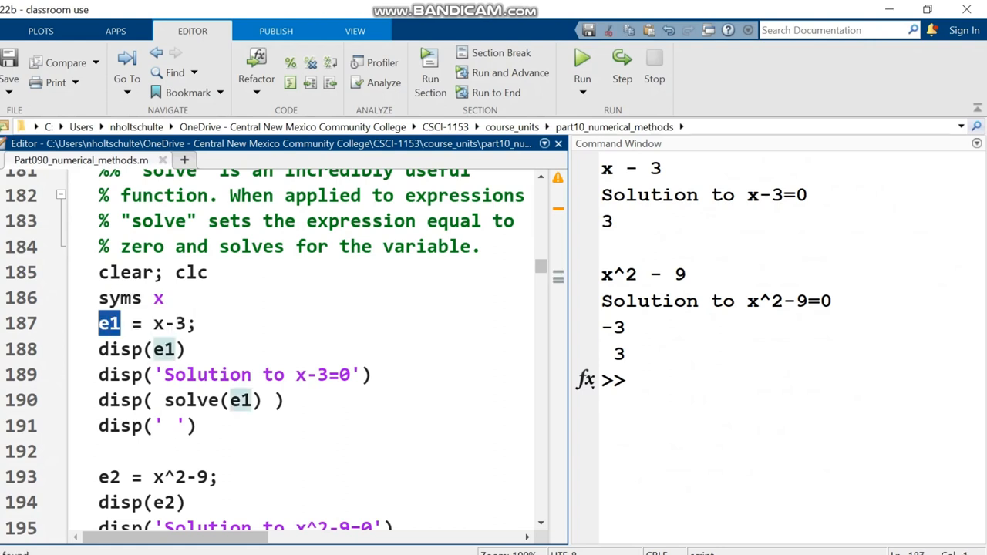
pyautogui.moveTo(153, 323); pyautogui.dragTo(187, 323)
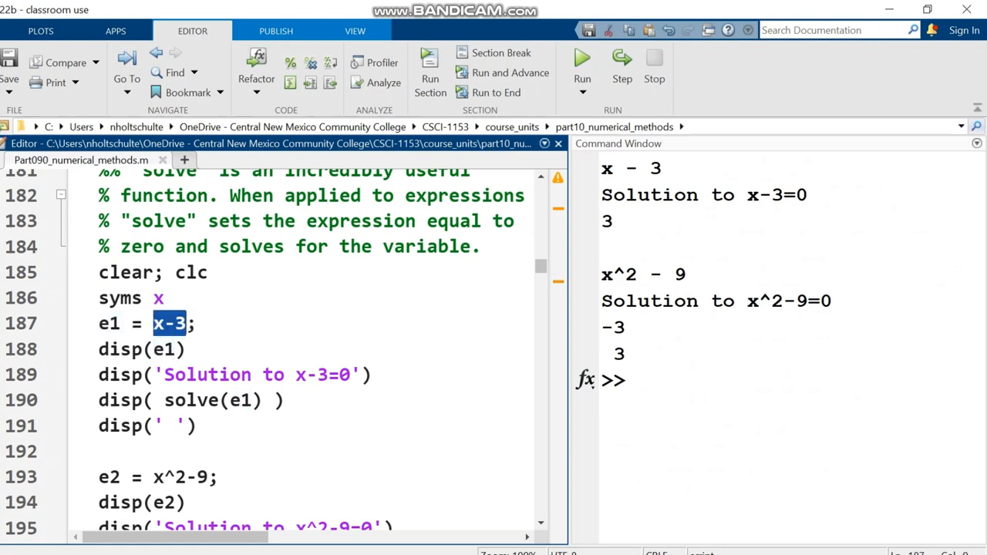
pyautogui.click(186, 400)
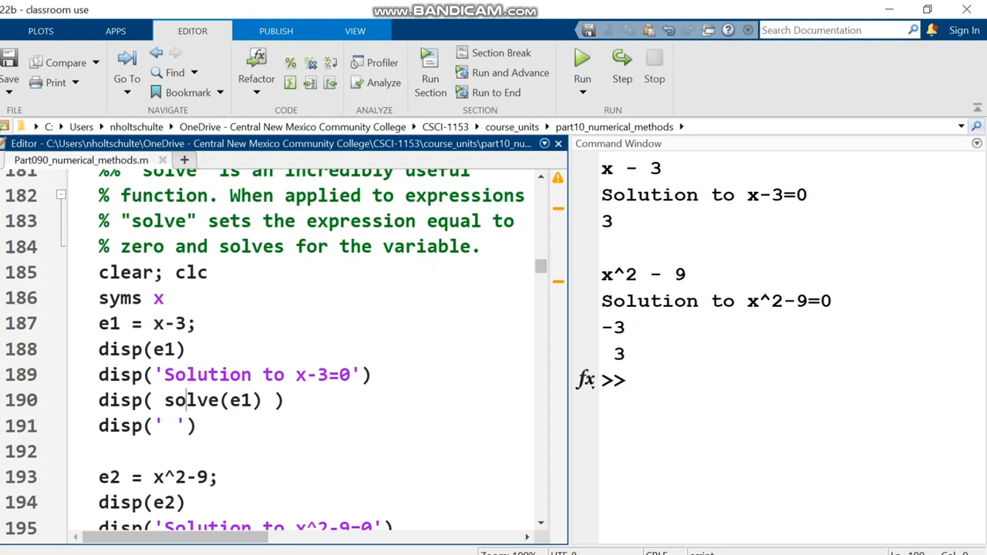
pyautogui.moveTo(164, 400)
pyautogui.mouseDown()
pyautogui.moveTo(285, 400)
pyautogui.moveTo(262, 400)
pyautogui.mouseUp()
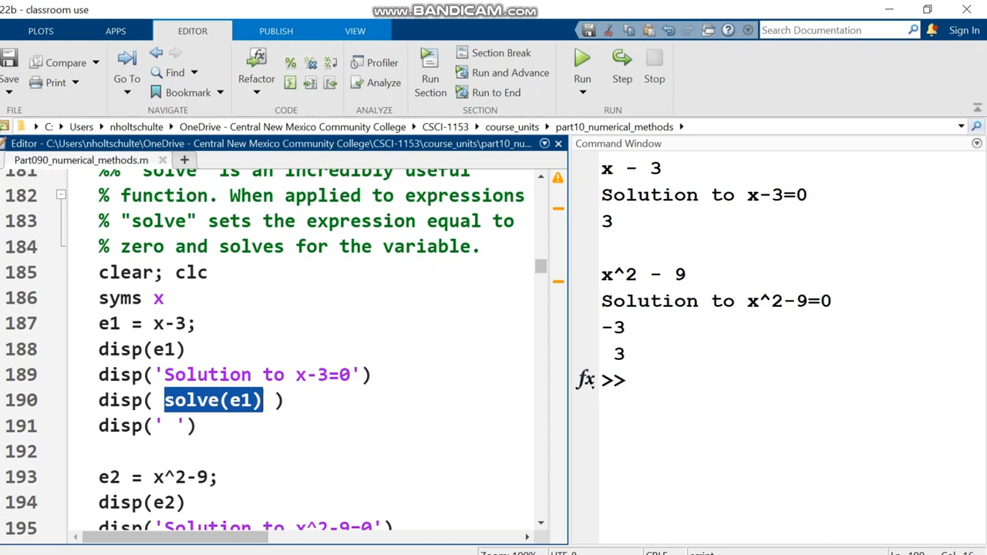
pyautogui.moveTo(747, 195); pyautogui.dragTo(807, 195)
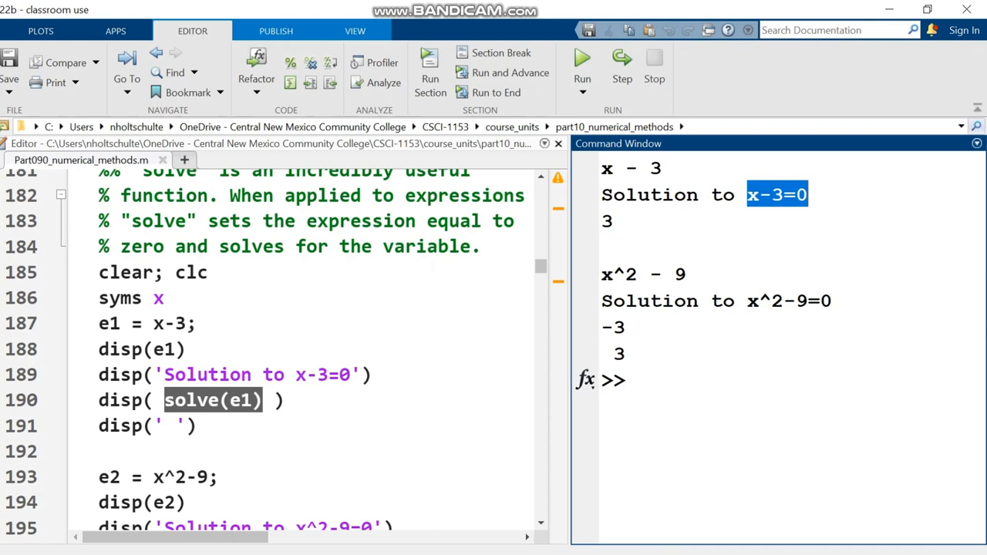
pyautogui.click(613, 222)
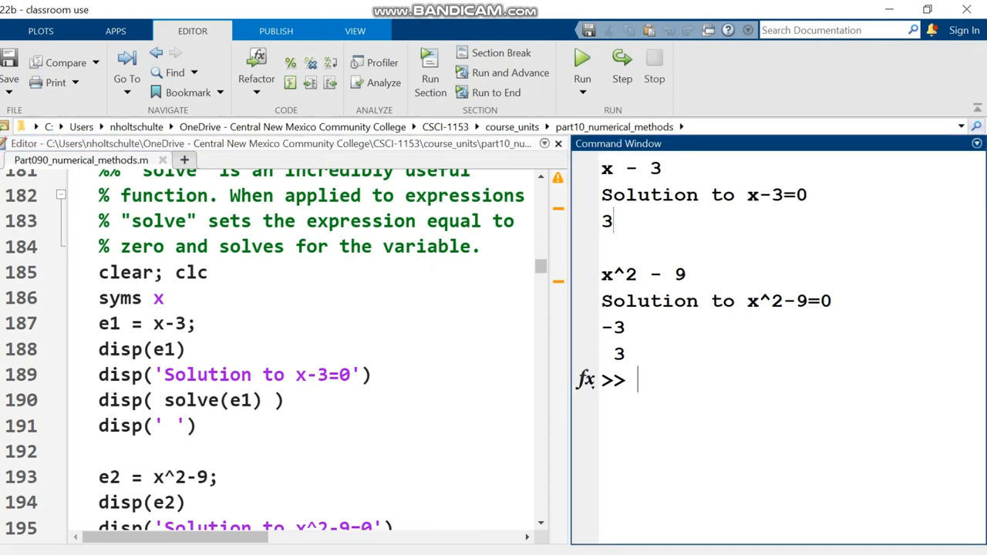
pyautogui.doubleClick(608, 221)
pyautogui.click(186, 349)
pyautogui.scroll(-2, 186, 349)
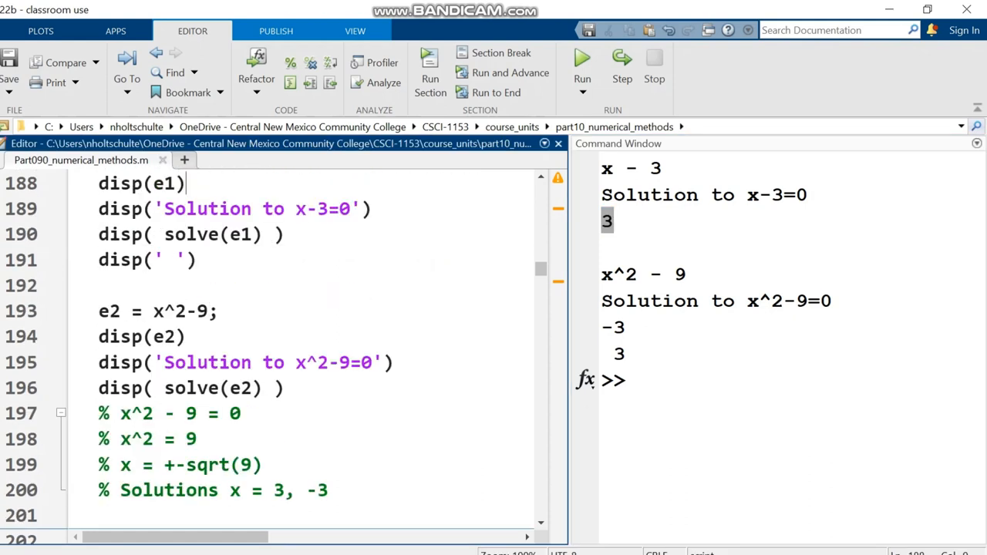
pyautogui.press('Down')
pyautogui.press('Down')
pyautogui.press('Down')
pyautogui.press('Home')
pyautogui.hotkey('shift', 'End')
pyautogui.press('End')
pyautogui.moveTo(163, 388); pyautogui.dragTo(274, 388)
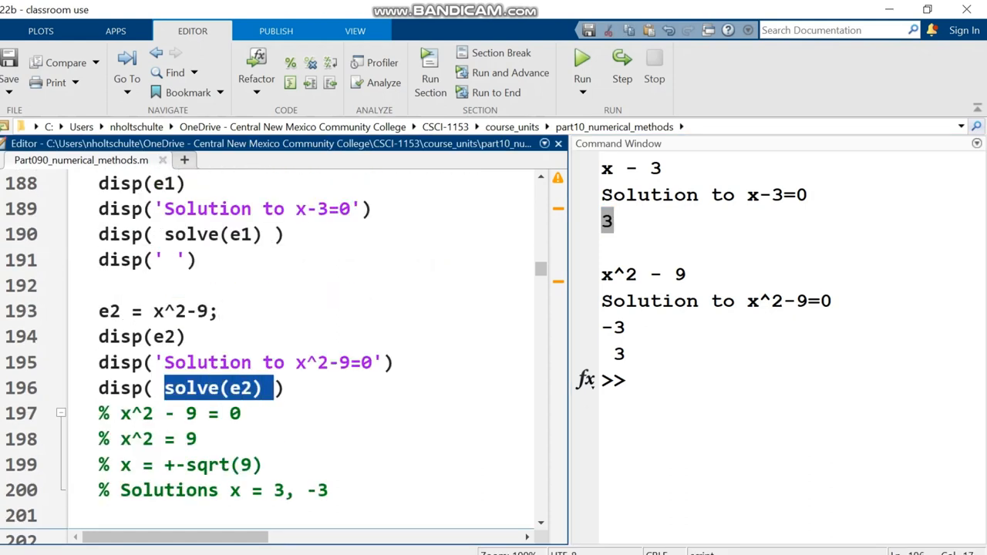
pyautogui.moveTo(602, 327); pyautogui.dragTo(625, 355)
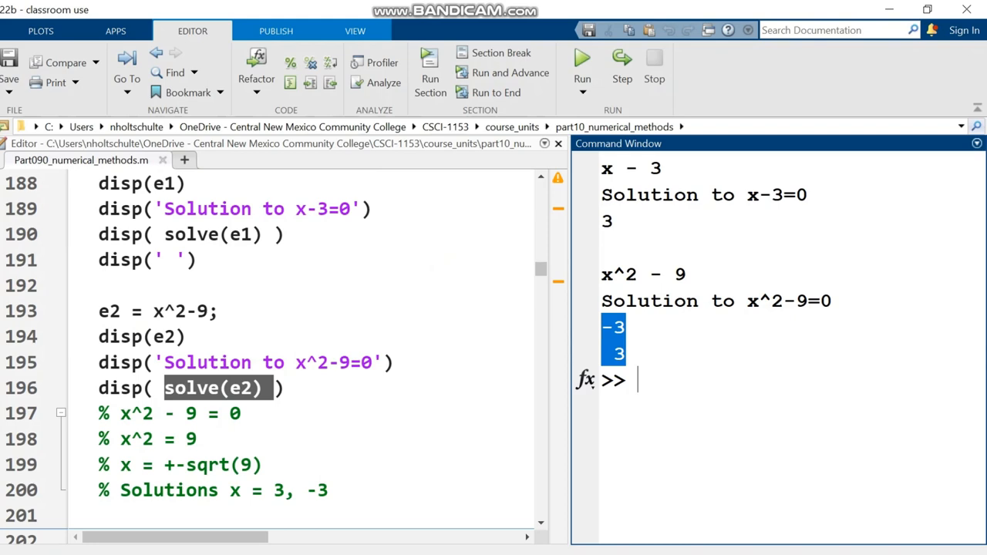
pyautogui.moveTo(686, 275); pyautogui.dragTo(601, 274)
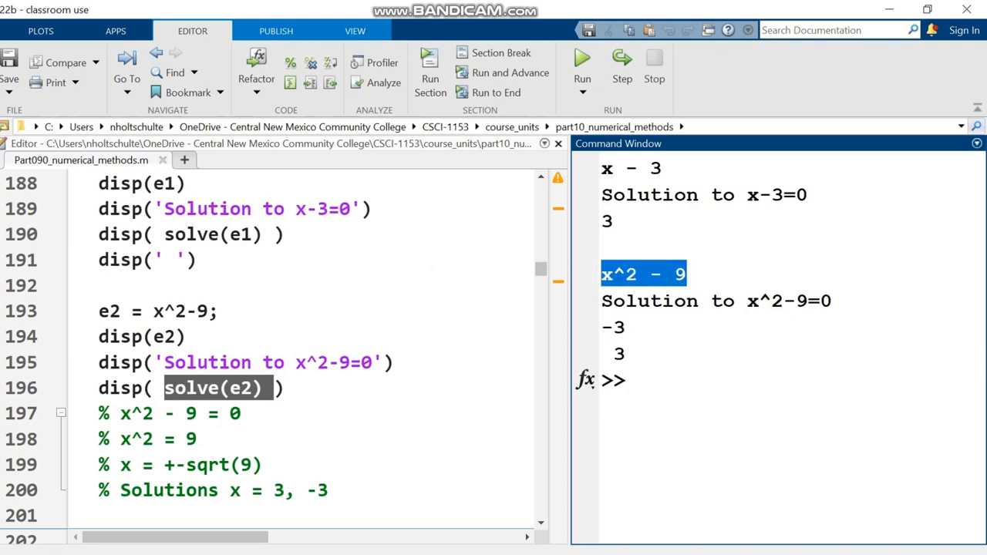
pyautogui.scroll(-4, 270, 347)
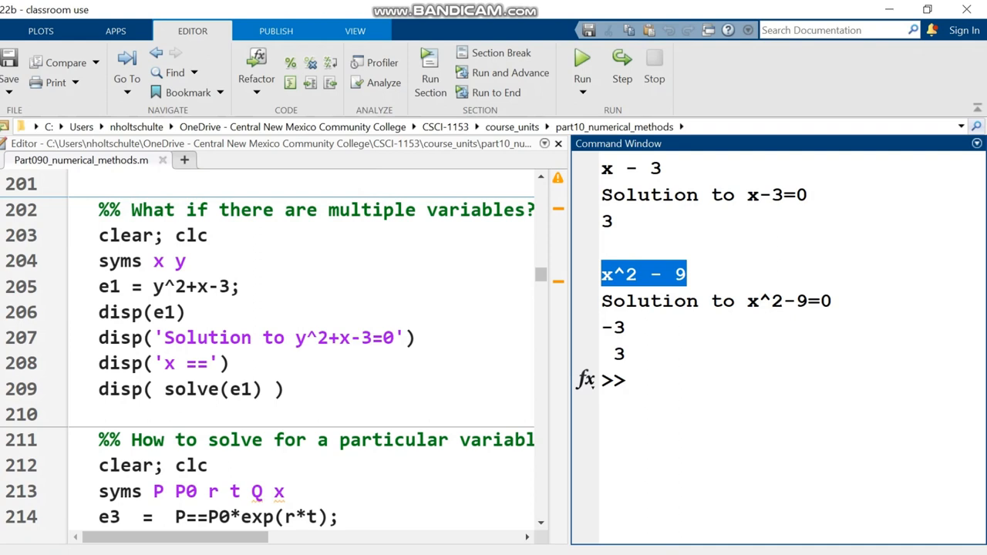
# - Run the multiple-variables section as written with solve(e1) on y^2+x-3
pyautogui.click(187, 262)
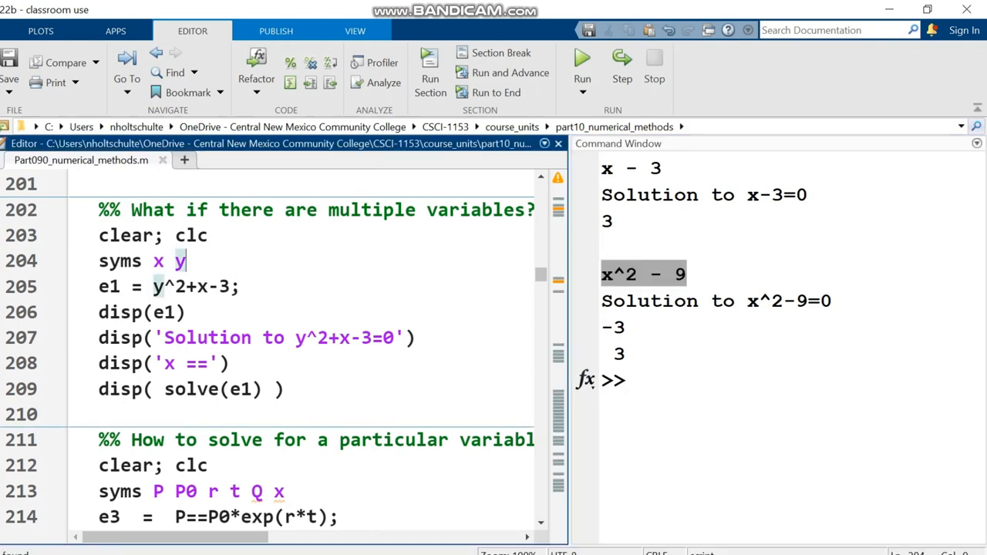
pyautogui.hotkey('ctrl', 'Return')
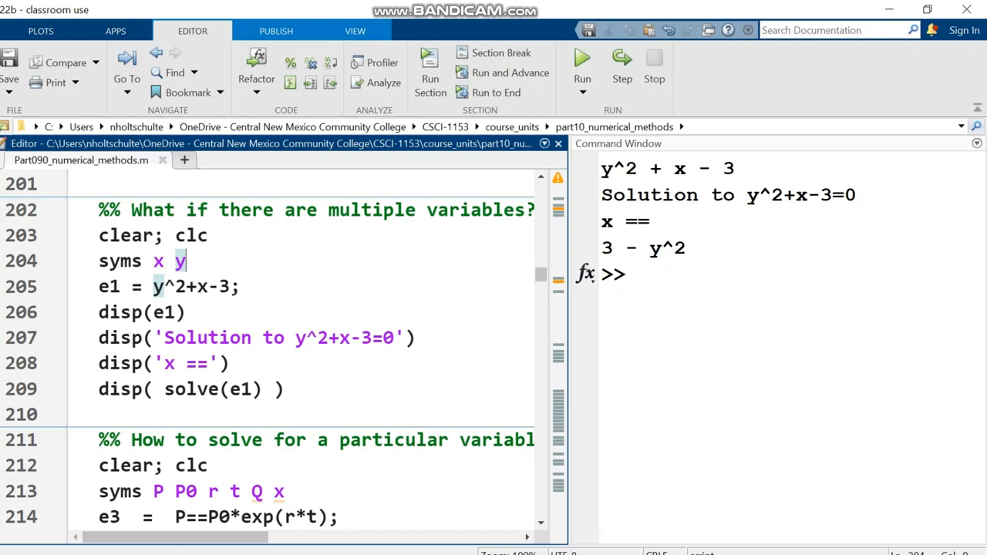
pyautogui.moveTo(240, 286); pyautogui.dragTo(99, 261)
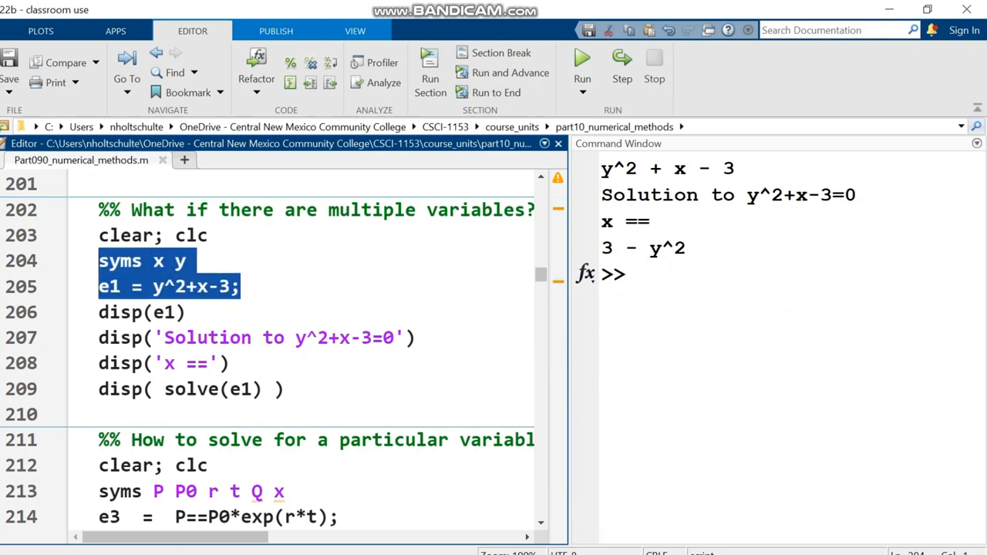
# - Change the call to solve(e1,y) and rerun, printing (3 - x)^(1/2) and -(3 - x)^(1/2)
pyautogui.click(252, 388)
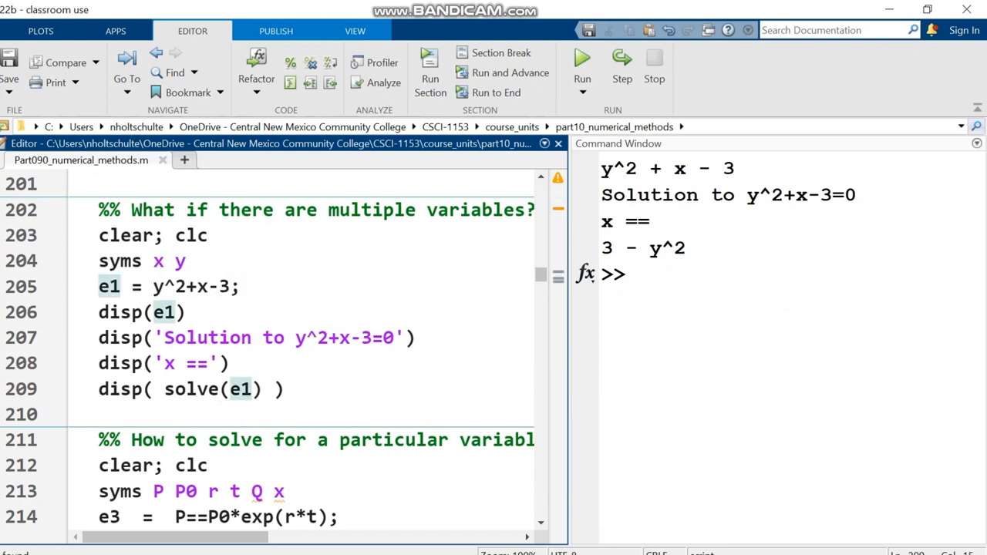
pyautogui.write(',y')
pyautogui.hotkey('ctrl', 'Return')
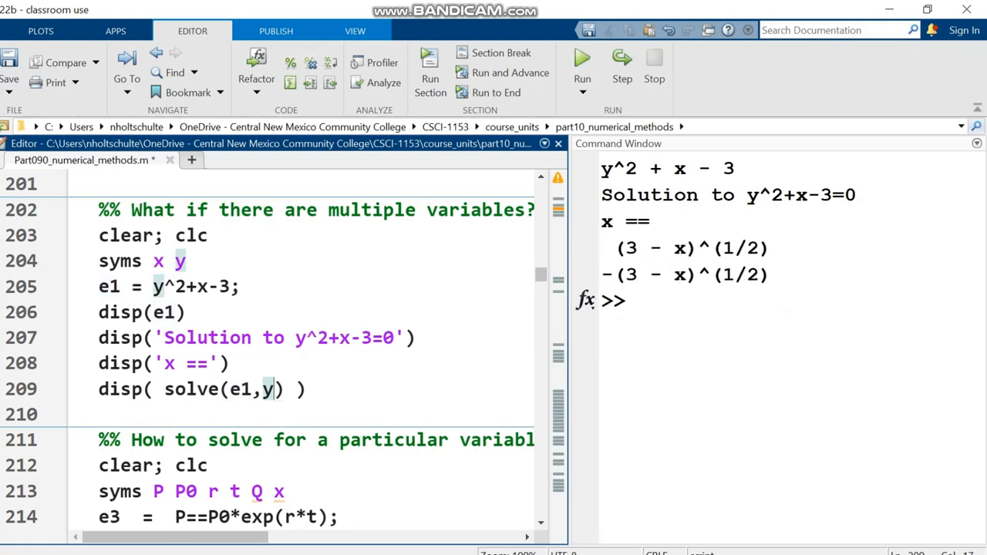
pyautogui.moveTo(602, 247); pyautogui.dragTo(770, 274)
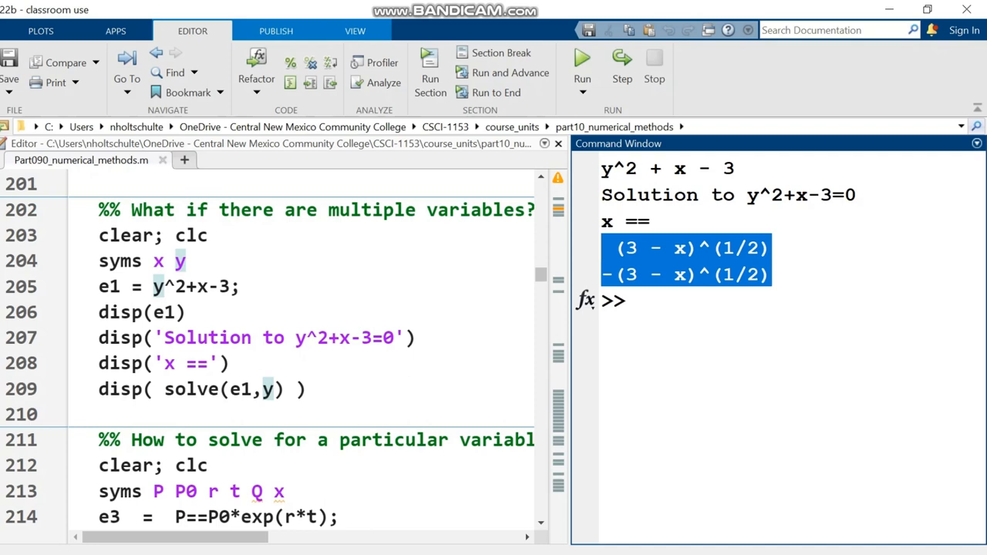
pyautogui.scroll(-1, 269, 346)
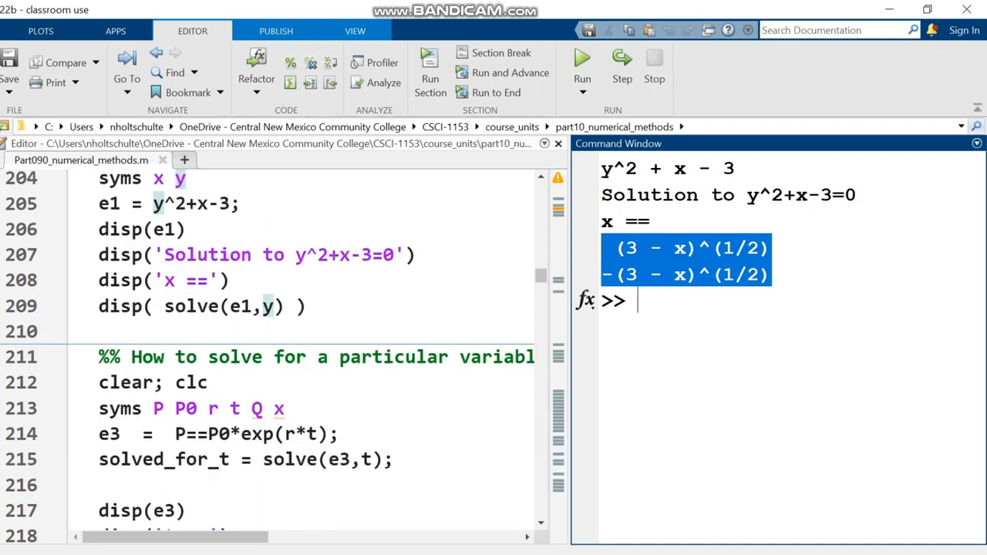
pyautogui.scroll(-2, 270, 347)
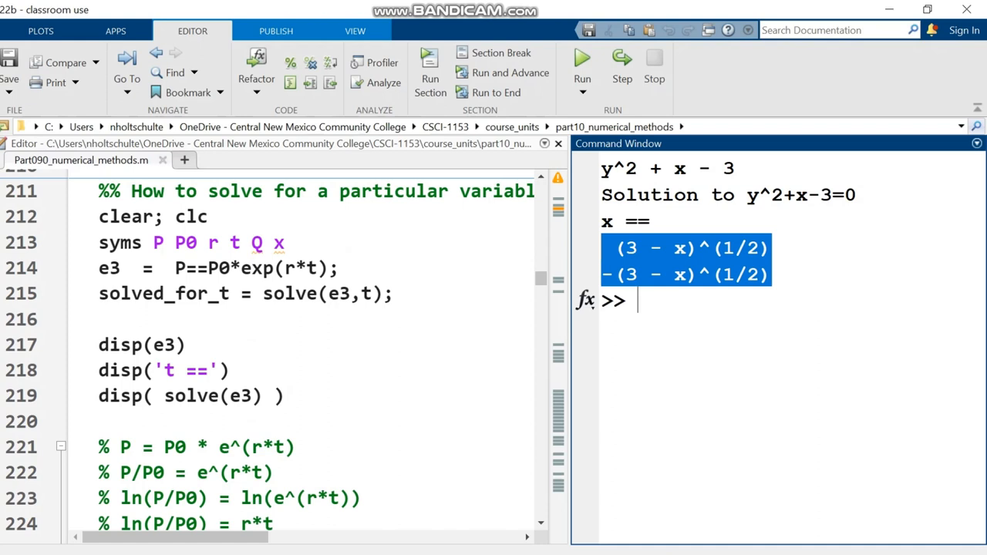
# - Review the equation P==P0*exp(r*t) and the solve(e3,t) arguments in the script
pyautogui.moveTo(99, 268)
pyautogui.mouseDown()
pyautogui.moveTo(339, 267)
pyautogui.moveTo(165, 268)
pyautogui.moveTo(176, 268)
pyautogui.mouseUp()
pyautogui.click(339, 268)
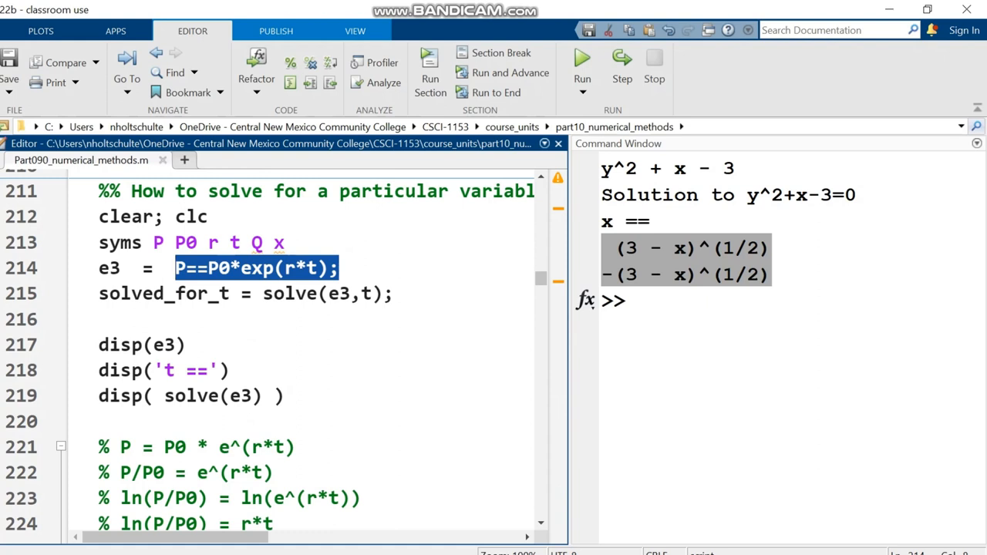
pyautogui.doubleClick(235, 242)
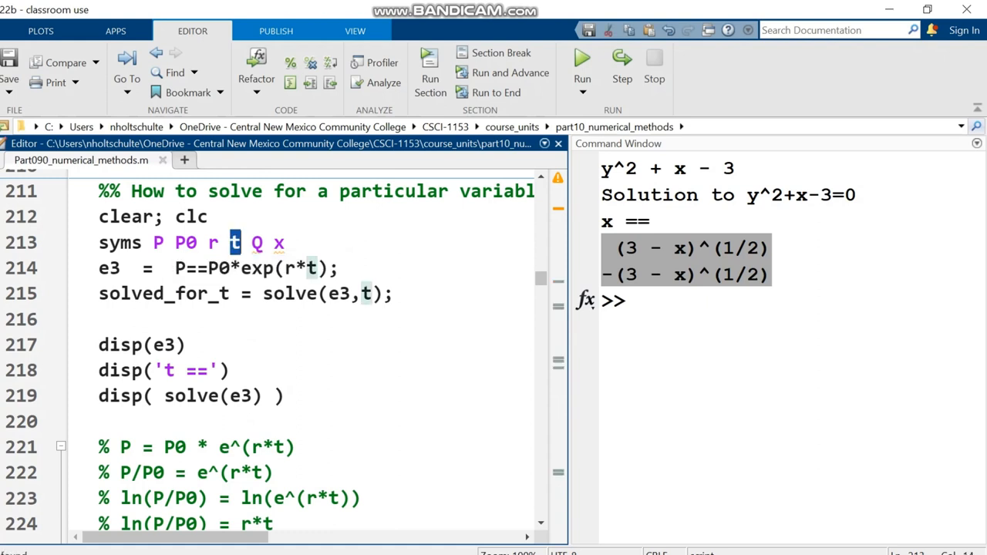
pyautogui.moveTo(252, 293); pyautogui.dragTo(373, 293)
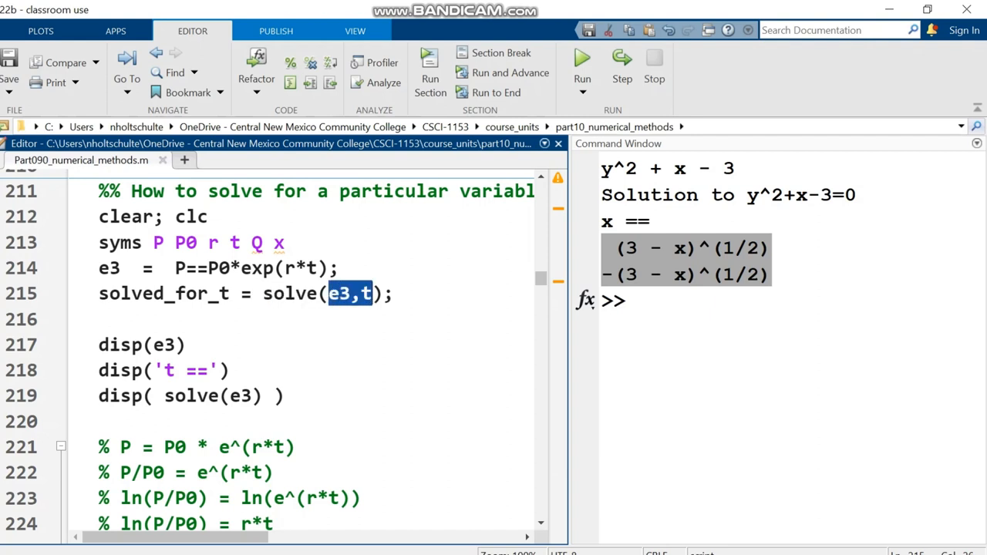
pyautogui.click(339, 293)
pyautogui.doubleClick(339, 293)
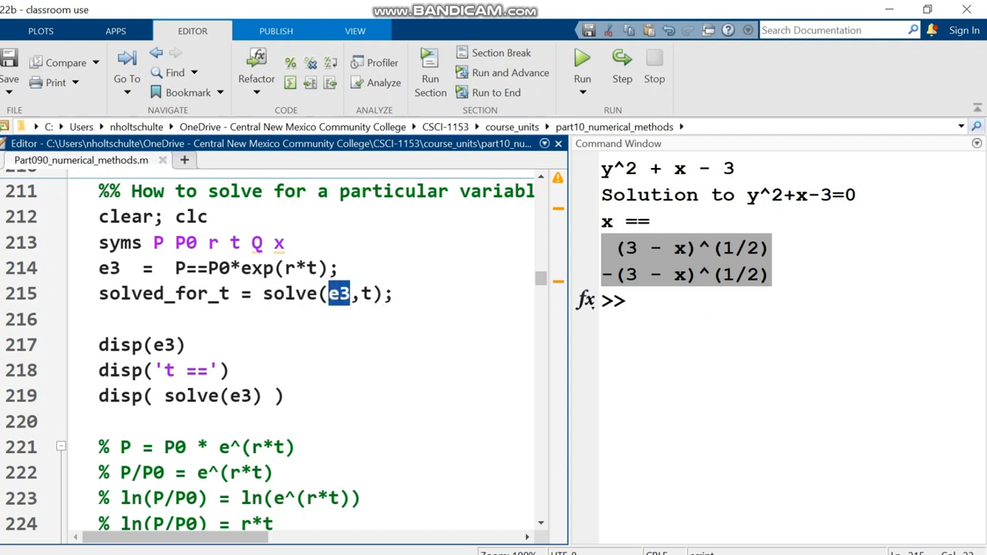
pyautogui.doubleClick(366, 293)
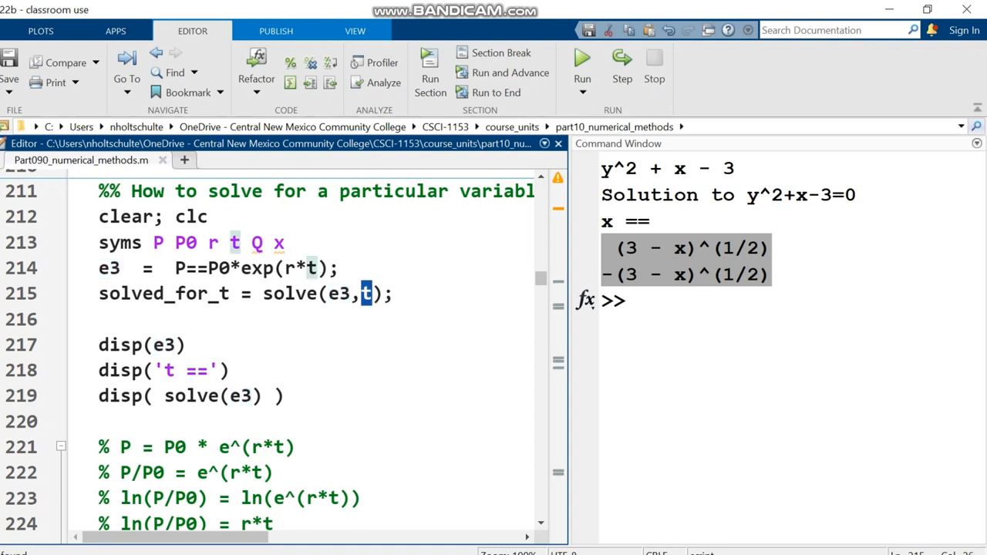
# - Run the section and inspect the output P == P0*exp(r*t) and t == log(P/P0)/r
pyautogui.hotkey('ctrl', 'Return')
pyautogui.hotkey('ctrl', '0')
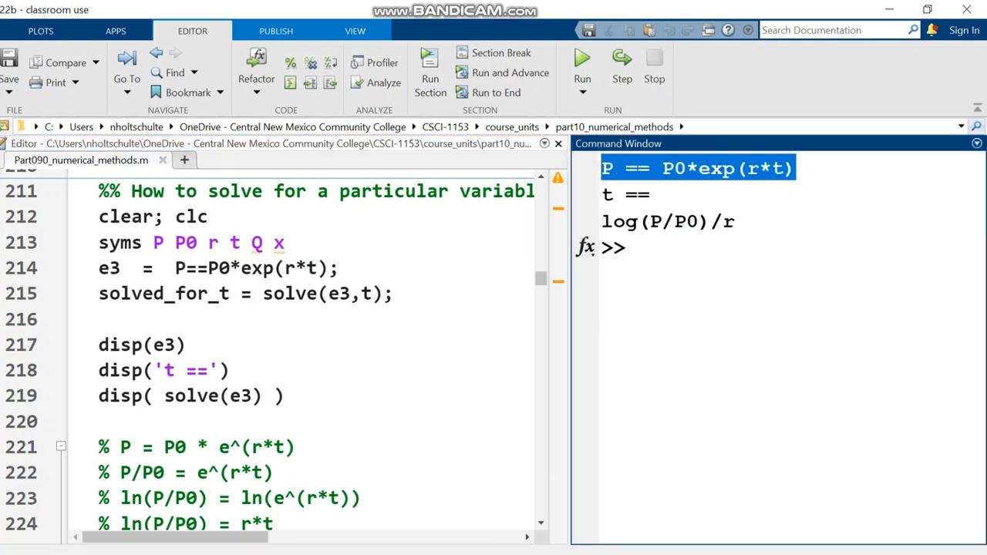
pyautogui.click(694, 168)
pyautogui.moveTo(626, 168); pyautogui.dragTo(661, 168)
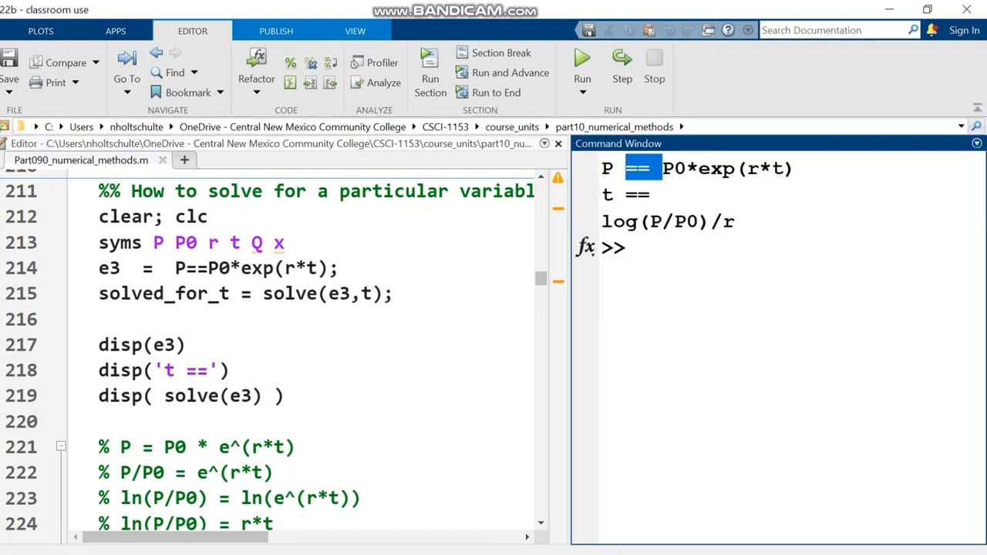
pyautogui.hotkey('shift', 'Left')
pyautogui.doubleClick(777, 168)
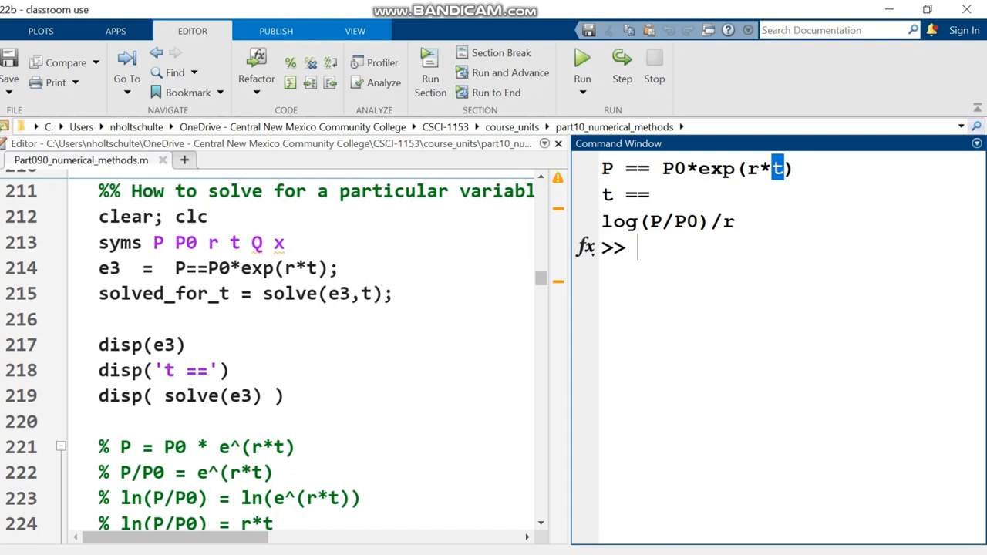
pyautogui.tripleClick(668, 222)
pyautogui.scroll(-1, 270, 347)
pyautogui.scroll(-1, 270, 347)
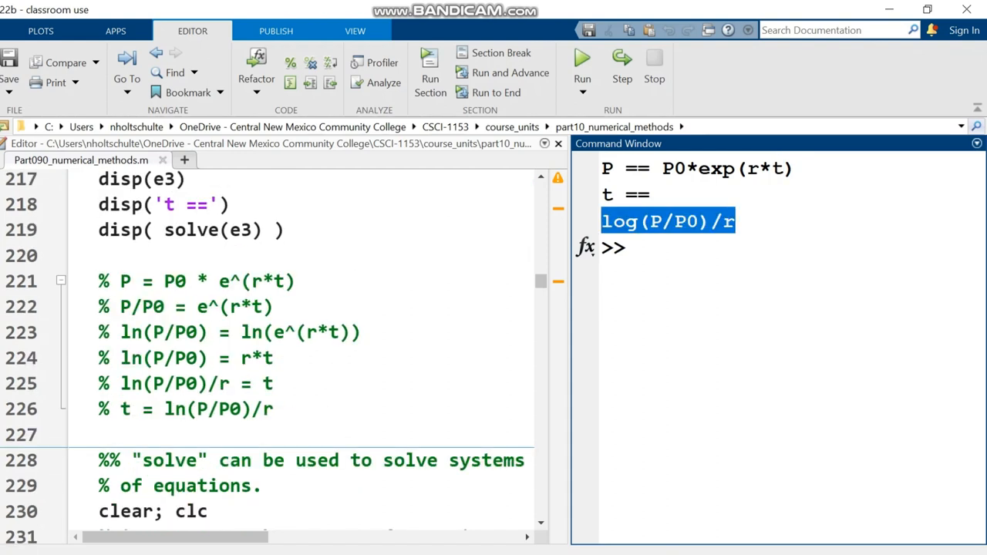
pyautogui.moveTo(274, 410); pyautogui.dragTo(98, 280)
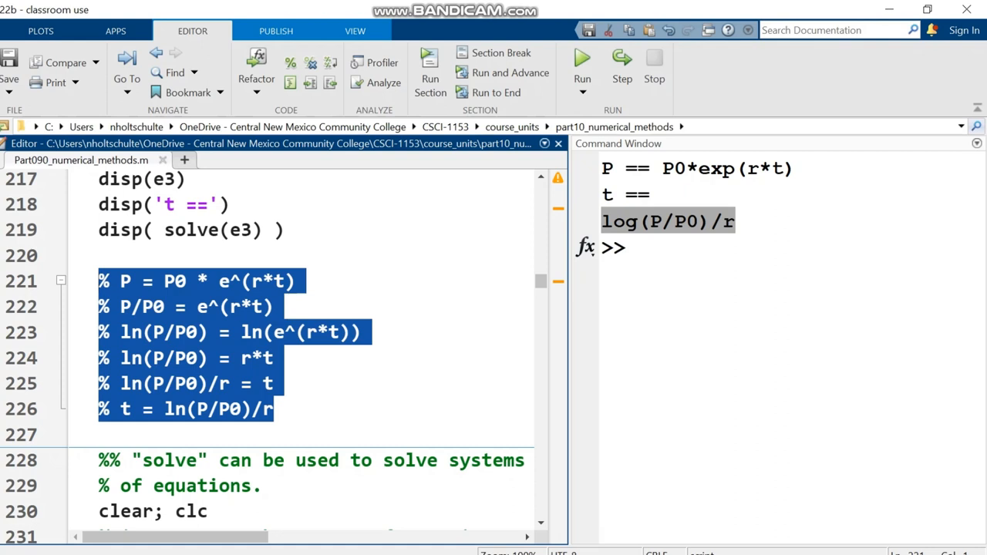
pyautogui.moveTo(111, 280); pyautogui.dragTo(296, 280)
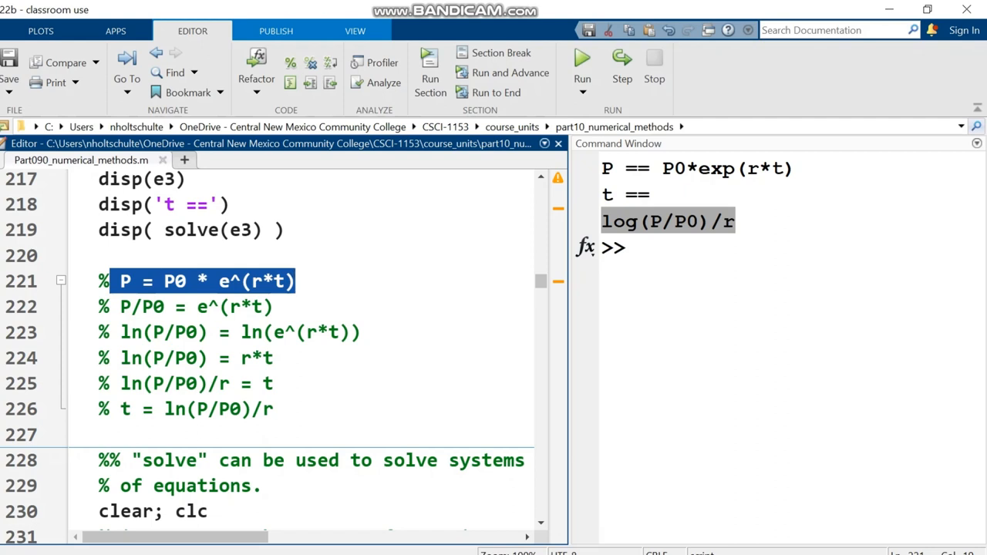
pyautogui.moveTo(120, 306); pyautogui.dragTo(273, 306)
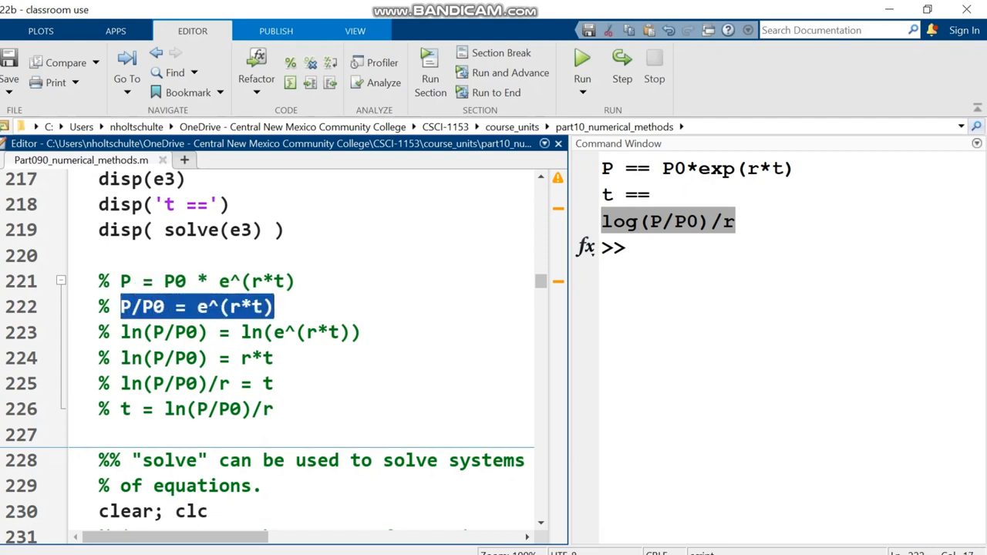
pyautogui.moveTo(120, 332); pyautogui.dragTo(142, 331)
pyautogui.moveTo(219, 281); pyautogui.dragTo(240, 280)
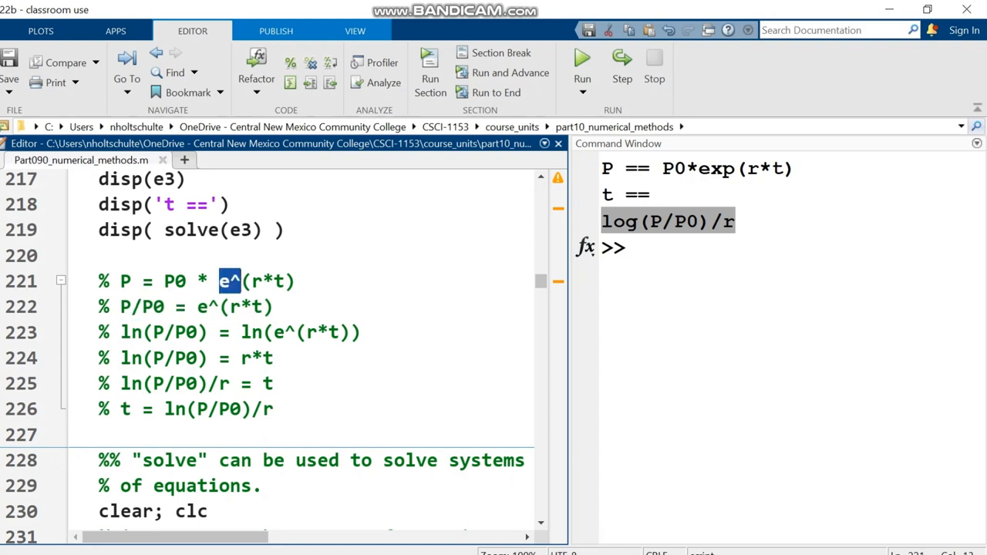
pyautogui.moveTo(241, 332); pyautogui.dragTo(307, 331)
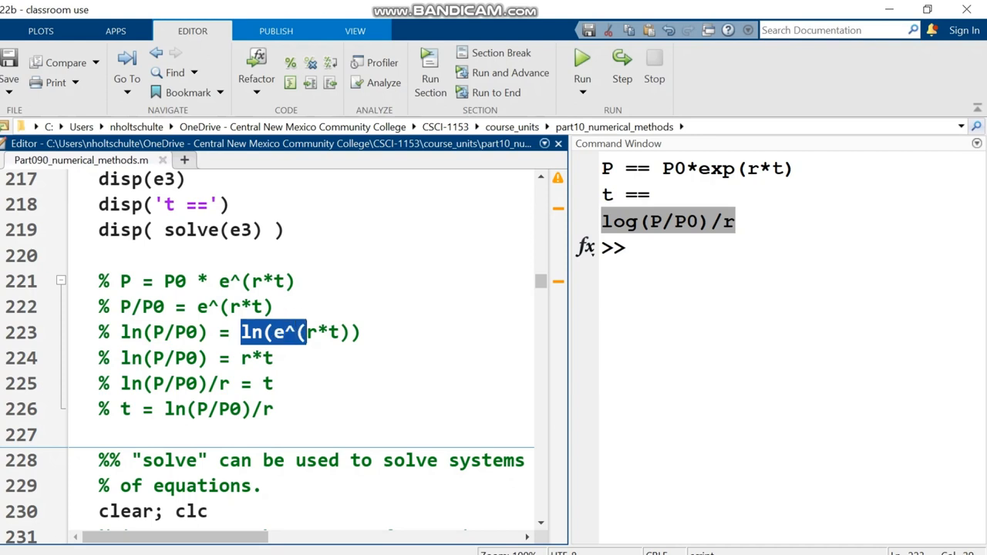
pyautogui.moveTo(241, 358); pyautogui.dragTo(274, 358)
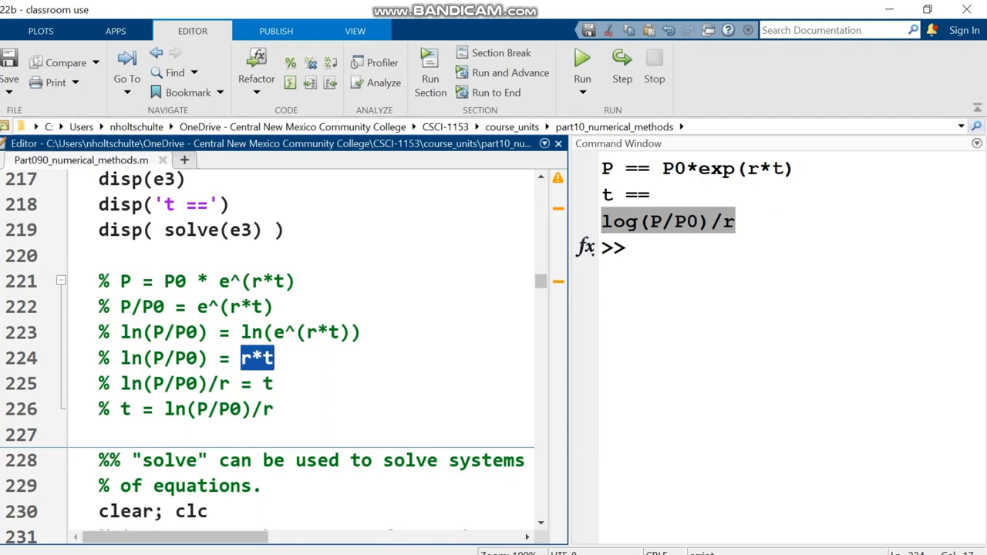
pyautogui.moveTo(111, 383); pyautogui.dragTo(273, 383)
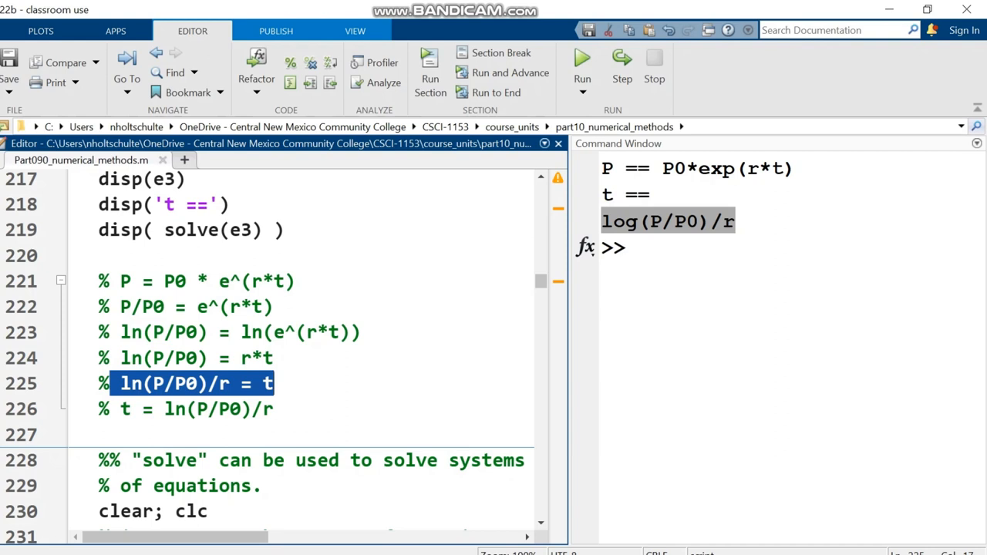
pyautogui.moveTo(121, 409); pyautogui.dragTo(274, 409)
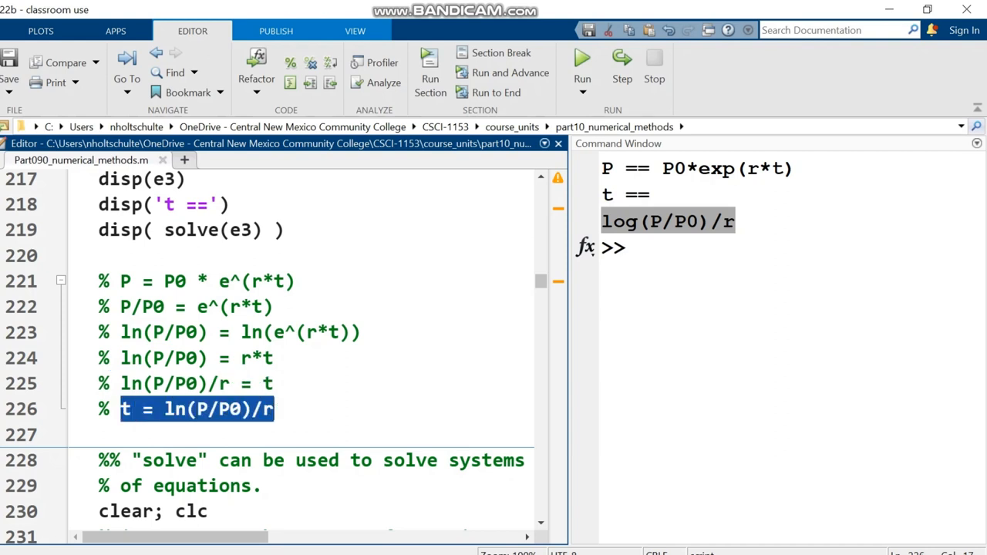
pyautogui.click(263, 409)
pyautogui.doubleClick(127, 408)
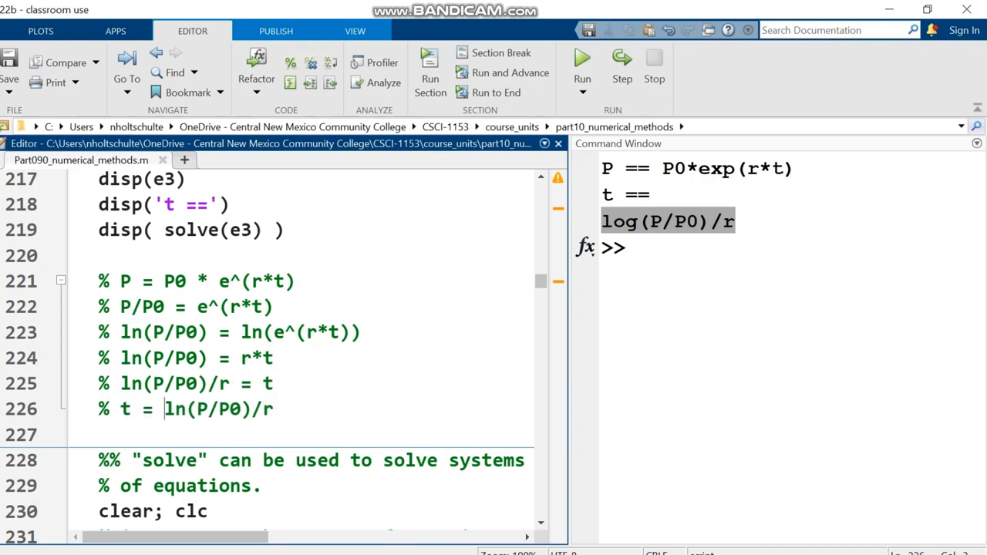
pyautogui.moveTo(164, 409)
pyautogui.mouseDown()
pyautogui.moveTo(263, 409)
pyautogui.moveTo(252, 408)
pyautogui.mouseUp()
pyautogui.click(273, 409)
pyautogui.moveTo(164, 409); pyautogui.dragTo(187, 409)
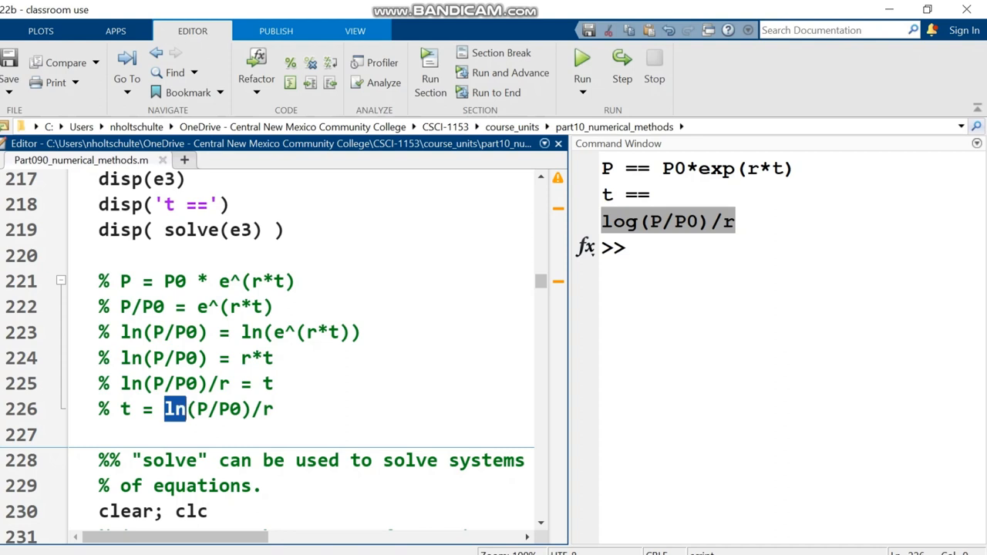
pyautogui.click(623, 221)
pyautogui.moveTo(623, 221); pyautogui.dragTo(638, 221)
pyautogui.doubleClick(620, 221)
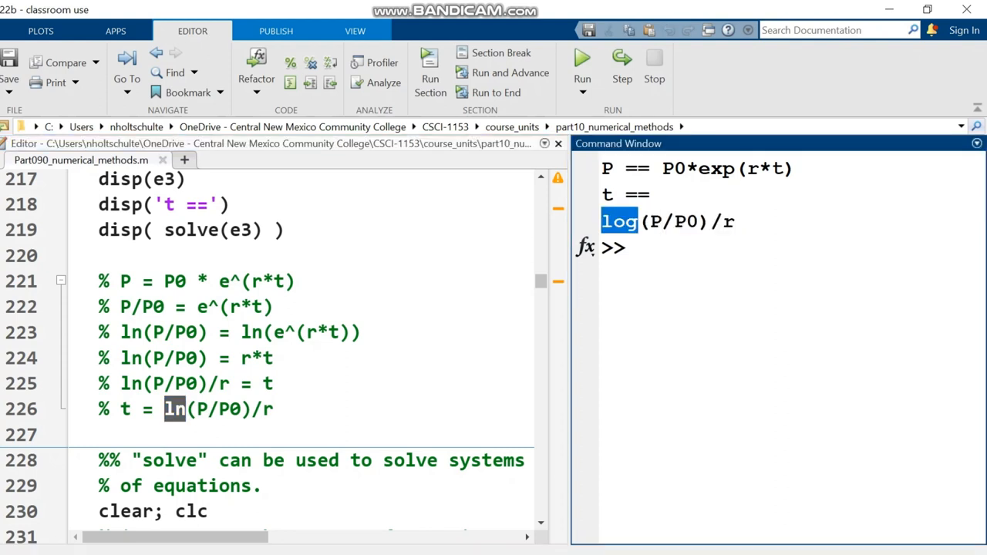
pyautogui.scroll(-2, 270, 347)
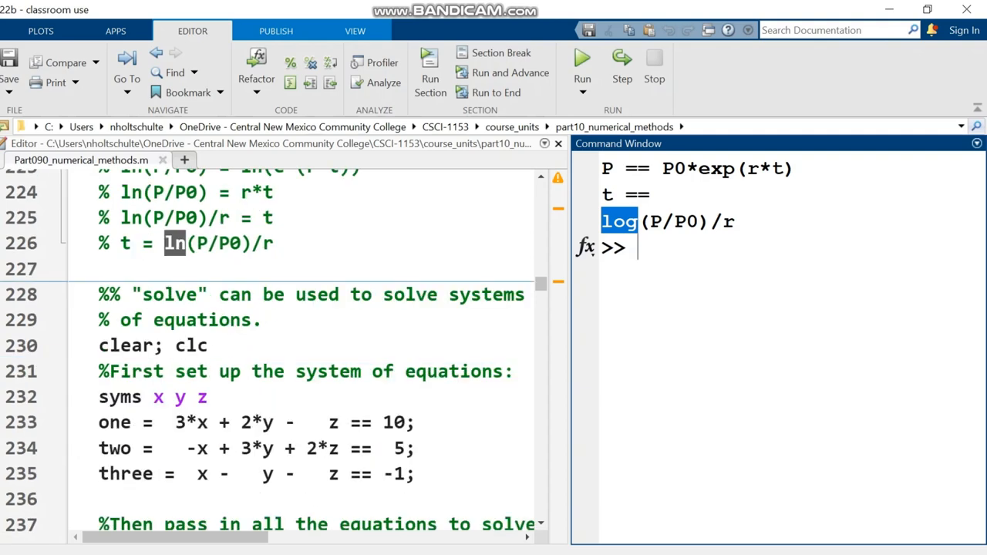
pyautogui.scroll(-1, 270, 347)
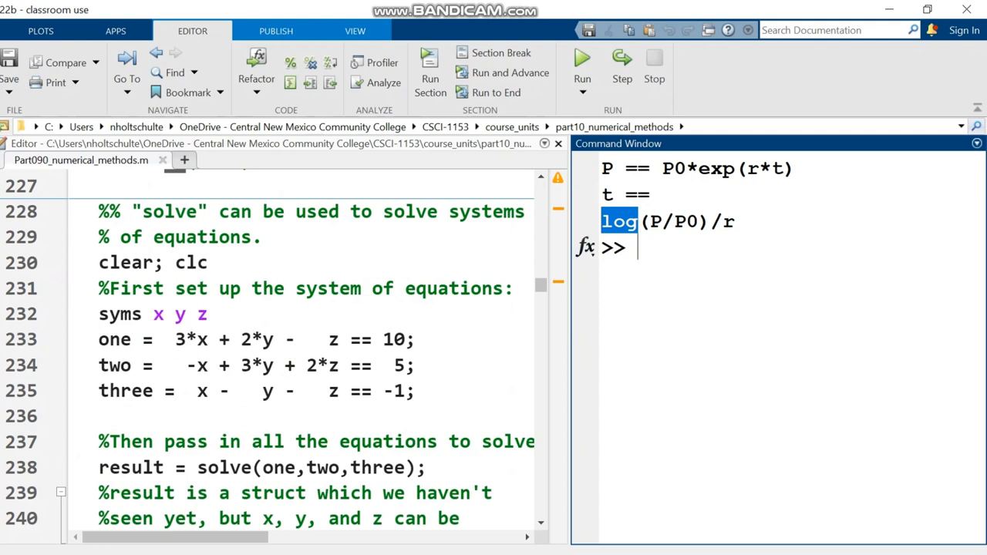
# - Run the systems-of-equations section with its three equation definitions
pyautogui.moveTo(142, 339); pyautogui.dragTo(415, 391)
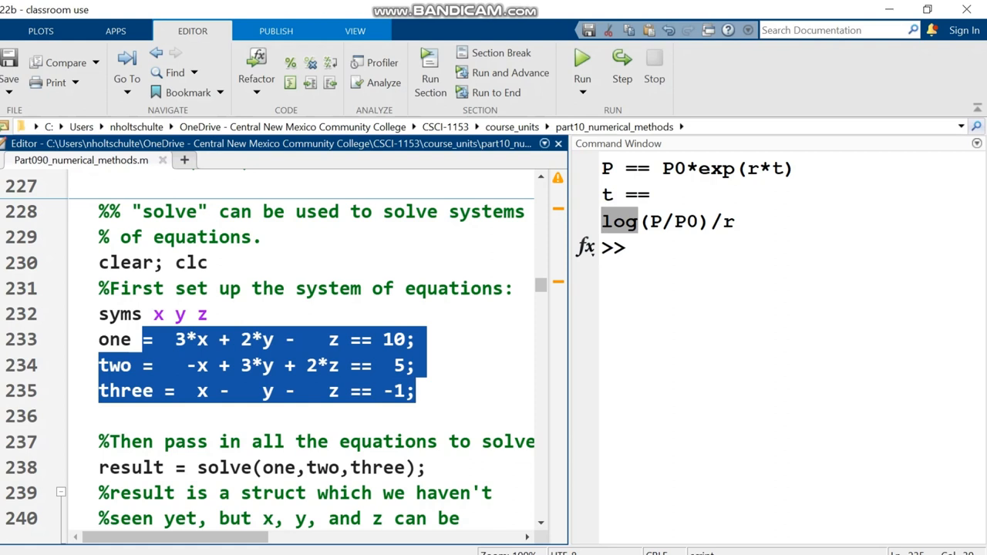
pyautogui.click(416, 390)
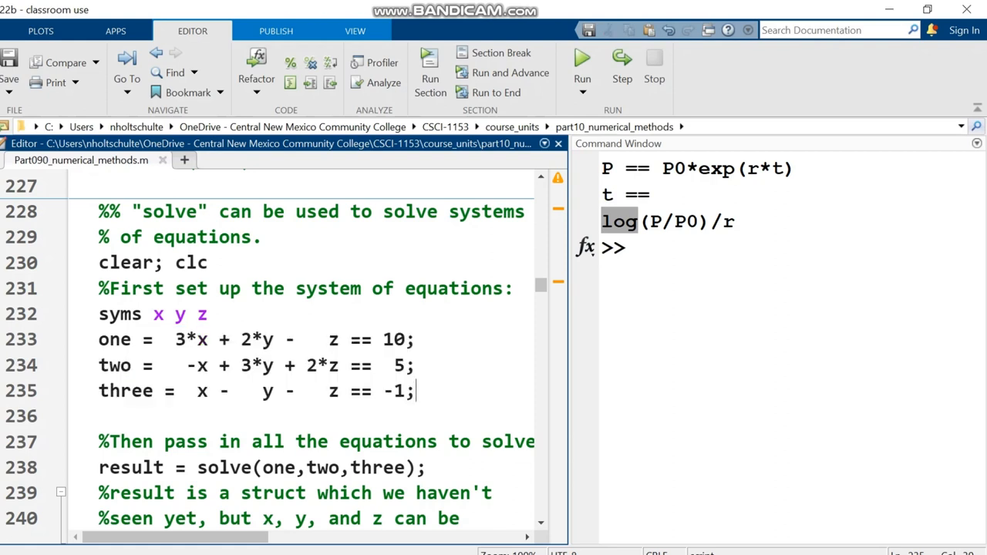
pyautogui.press('Down')
pyautogui.hotkey('ctrl', 'Return')
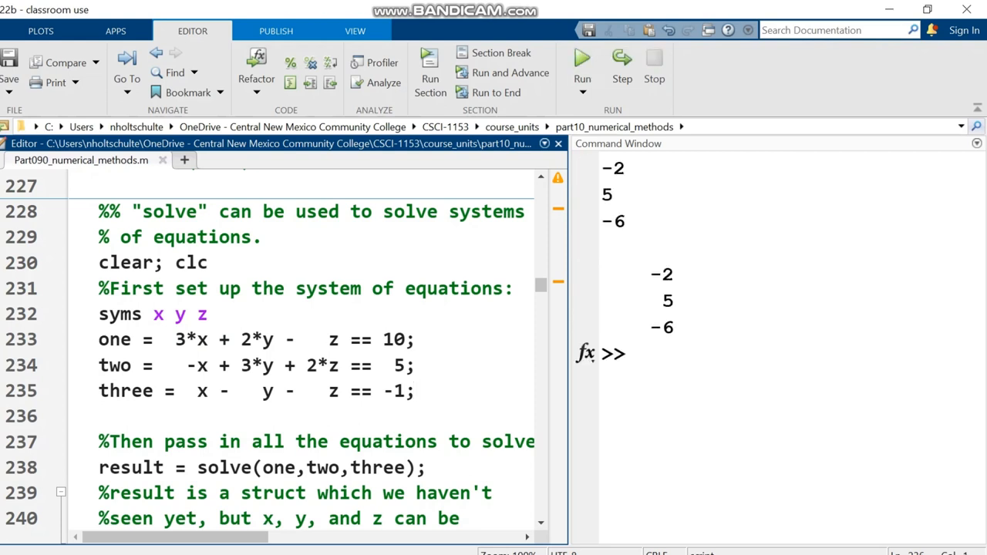
# - Review the printed solutions -2, 5, -6 against equations one, two and three
pyautogui.moveTo(601, 158); pyautogui.dragTo(626, 229)
pyautogui.moveTo(650, 291)
pyautogui.mouseDown()
pyautogui.moveTo(674, 333)
pyautogui.moveTo(601, 262)
pyautogui.mouseUp()
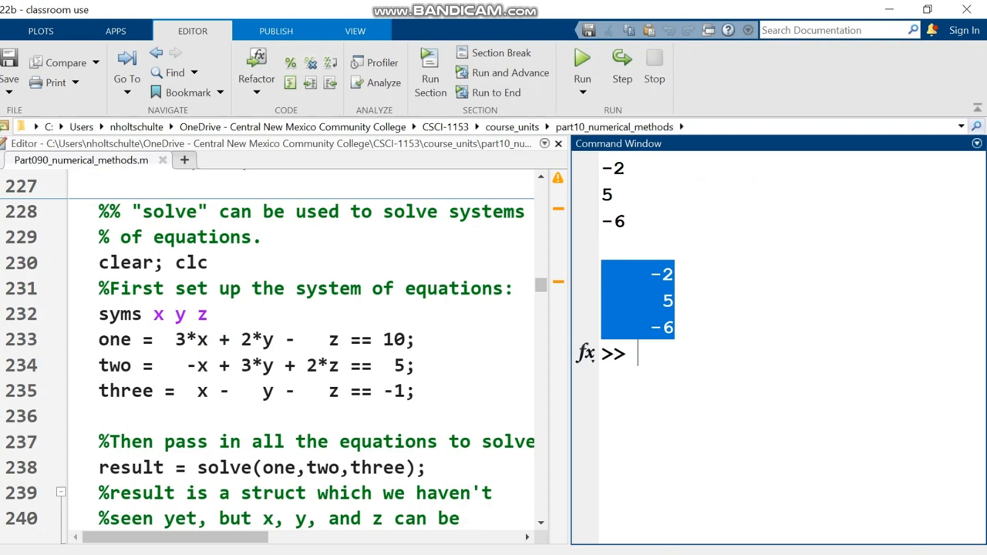
pyautogui.moveTo(416, 391); pyautogui.dragTo(99, 340)
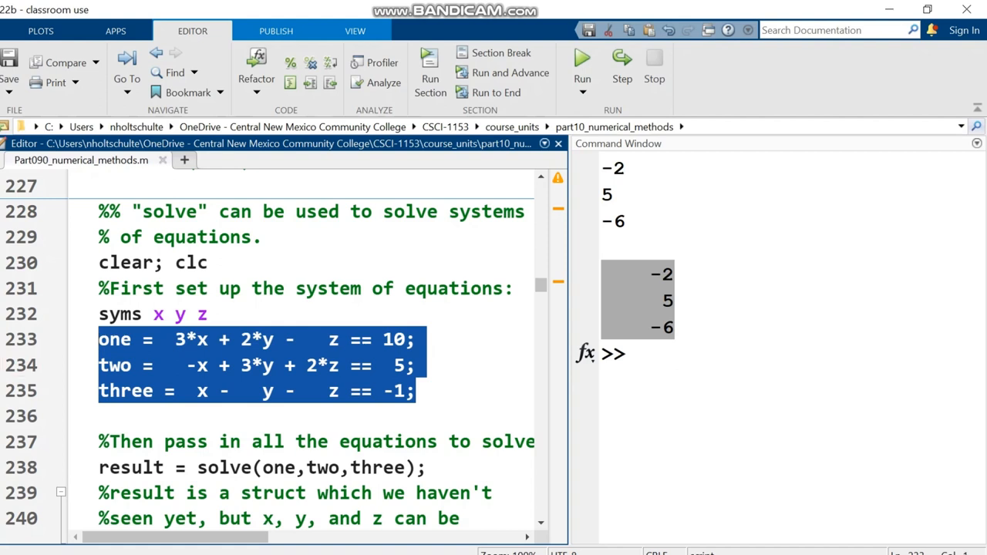
pyautogui.click(231, 416)
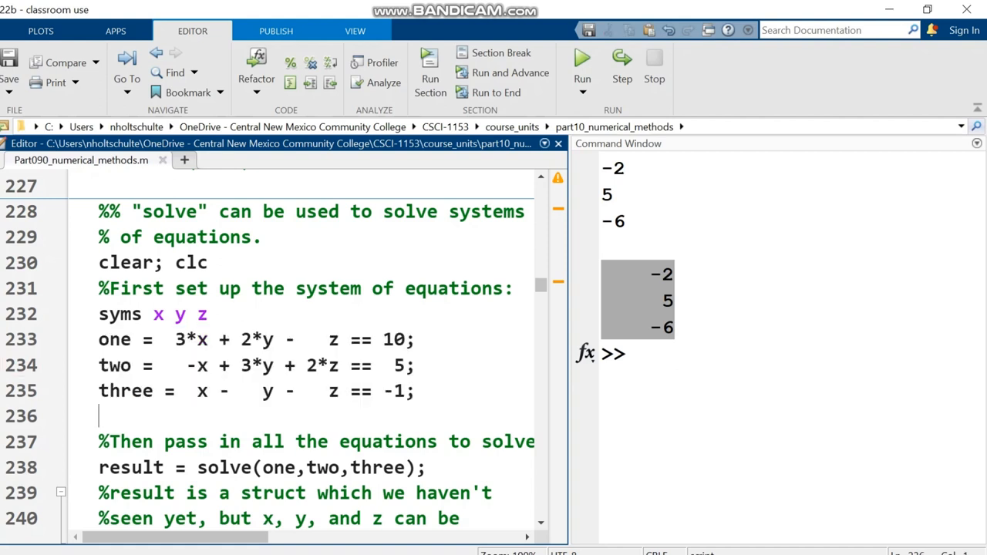
pyautogui.scroll(-1, 231, 417)
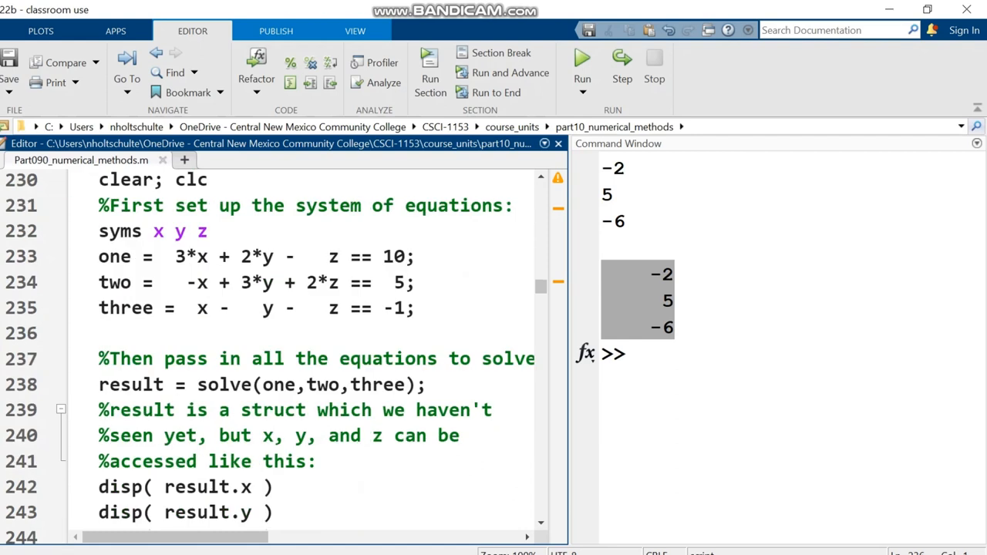
pyautogui.moveTo(208, 231); pyautogui.dragTo(98, 231)
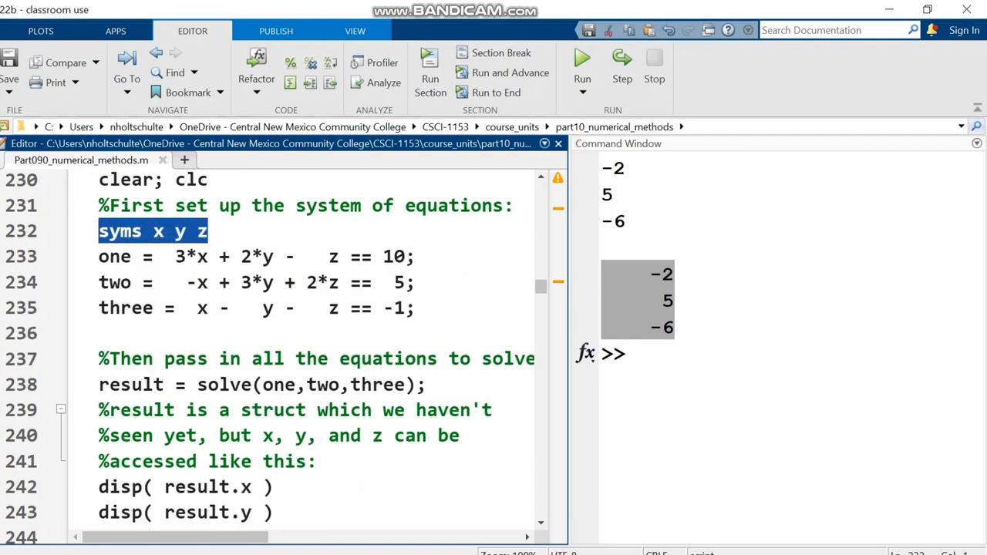
pyautogui.moveTo(414, 257)
pyautogui.mouseDown()
pyautogui.moveTo(164, 257)
pyautogui.moveTo(414, 282)
pyautogui.mouseUp()
pyautogui.moveTo(176, 307); pyautogui.dragTo(414, 308)
pyautogui.moveTo(144, 257); pyautogui.dragTo(99, 257)
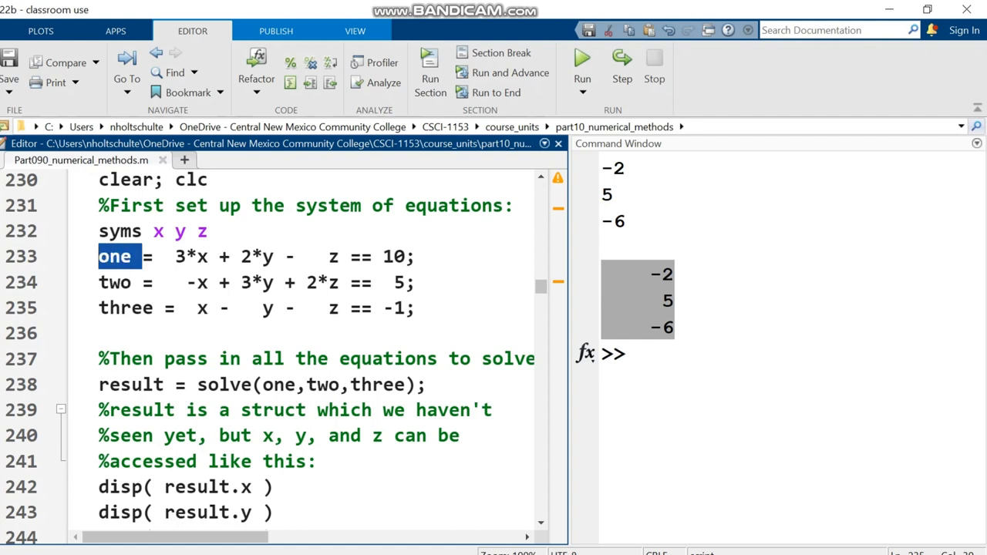
pyautogui.doubleClick(116, 282)
pyautogui.moveTo(153, 307); pyautogui.dragTo(99, 307)
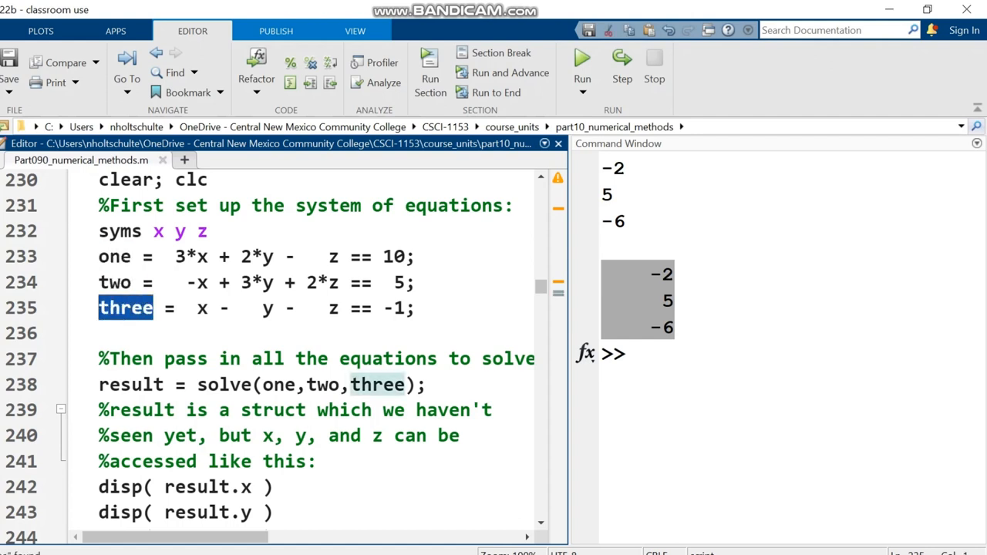
pyautogui.click(99, 333)
pyautogui.moveTo(197, 385); pyautogui.dragTo(425, 385)
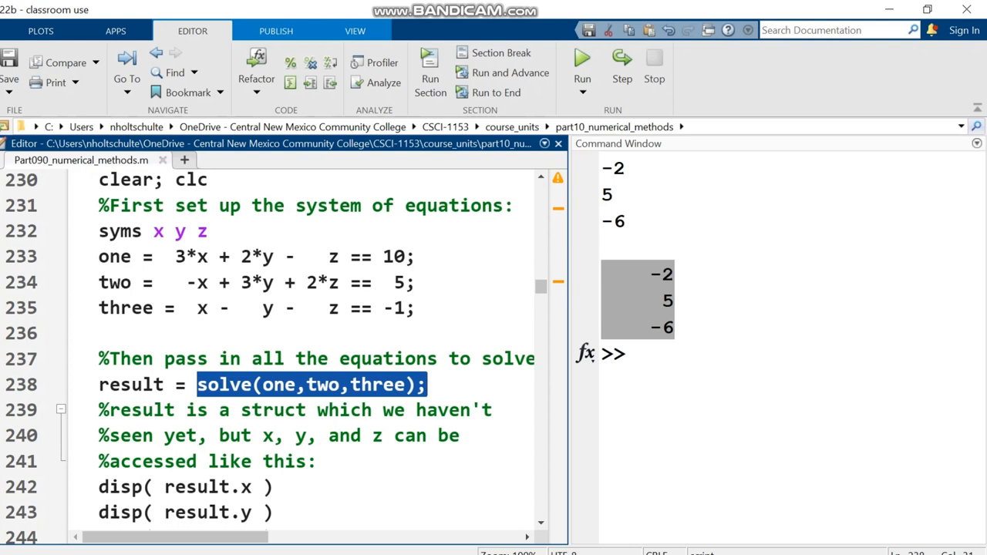
pyautogui.click(154, 333)
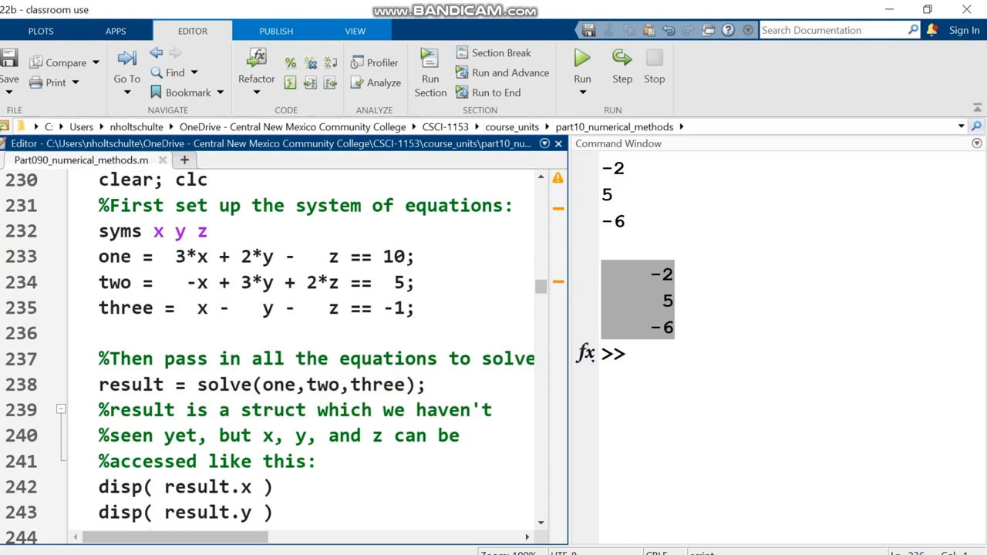
pyautogui.click(208, 256)
pyautogui.write('^')
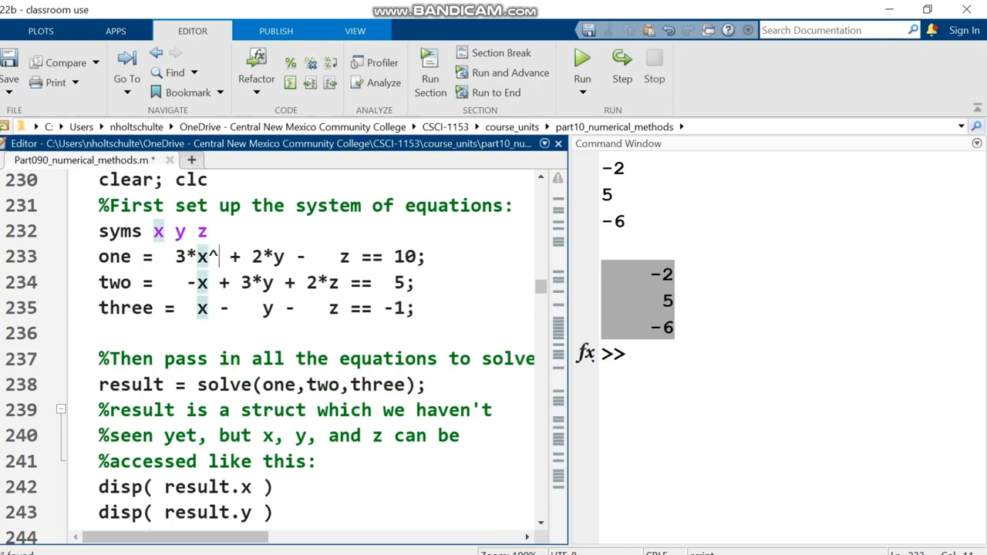
pyautogui.write('2')
# - Run the script with 3*x^2 and review the six new solution values printed
pyautogui.hotkey('ctrl', 'Return')
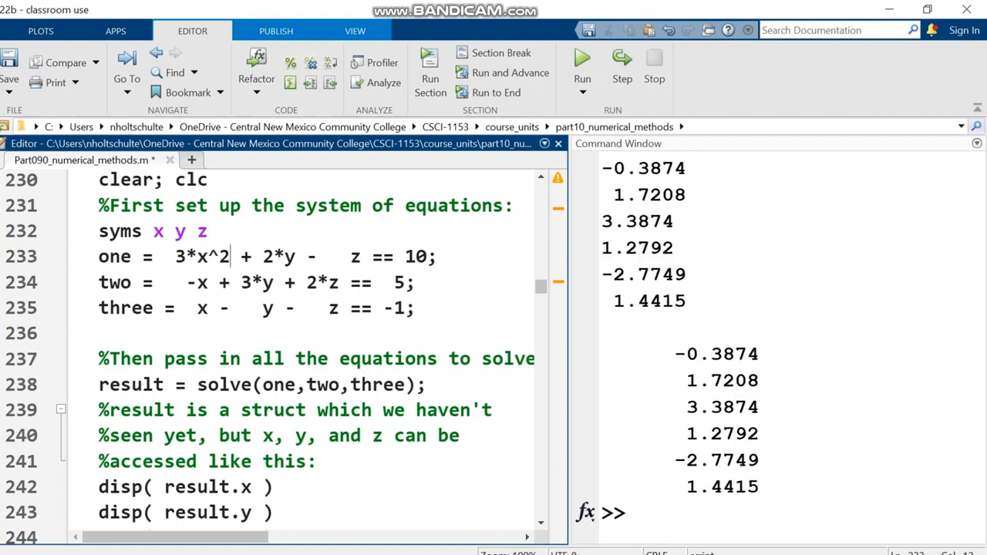
pyautogui.press('Home')
pyautogui.moveTo(99, 257); pyautogui.dragTo(414, 307)
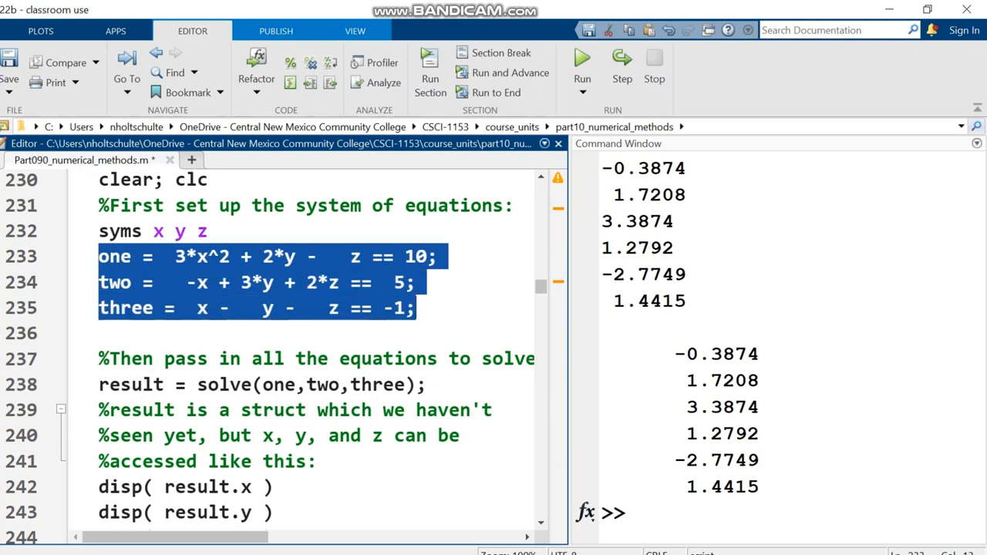
pyautogui.moveTo(197, 257); pyautogui.dragTo(229, 256)
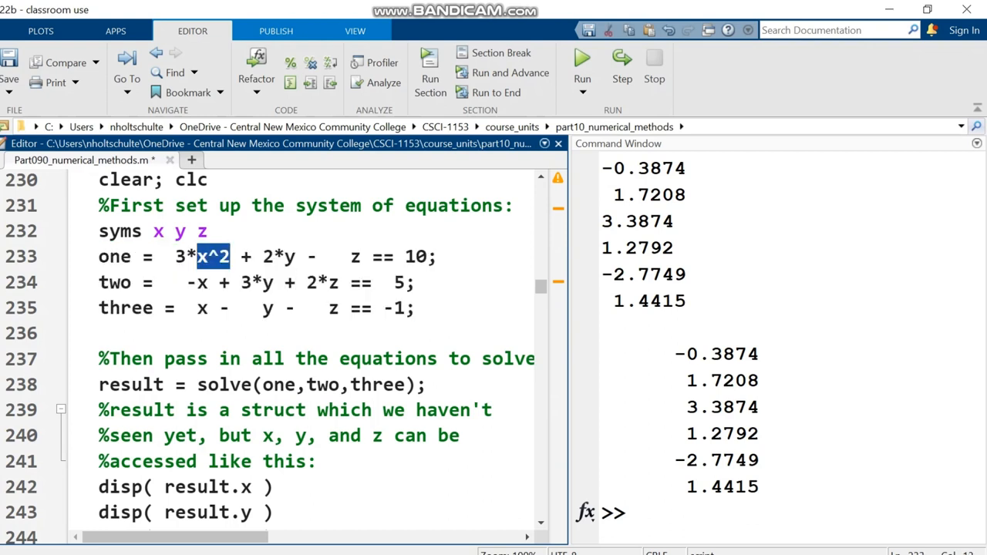
pyautogui.moveTo(602, 160); pyautogui.dragTo(686, 308)
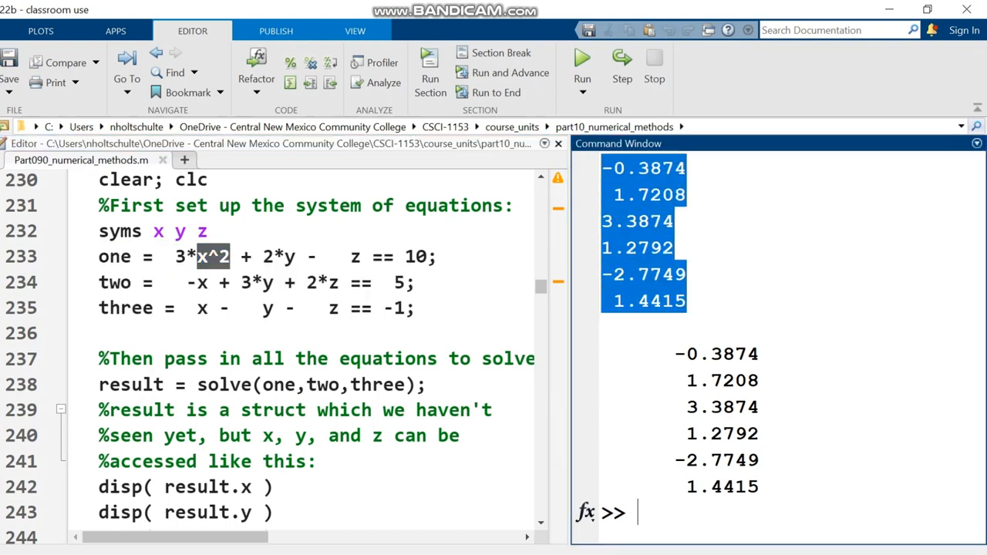
pyautogui.click(686, 274)
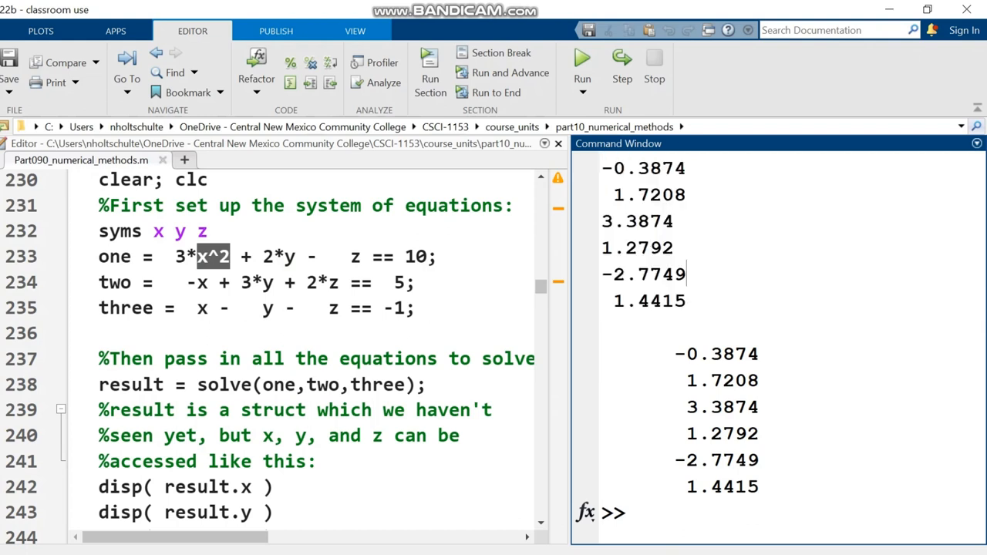
# - Remove the ^2 so line 233 reads 3*x again
pyautogui.moveTo(198, 384); pyautogui.dragTo(426, 384)
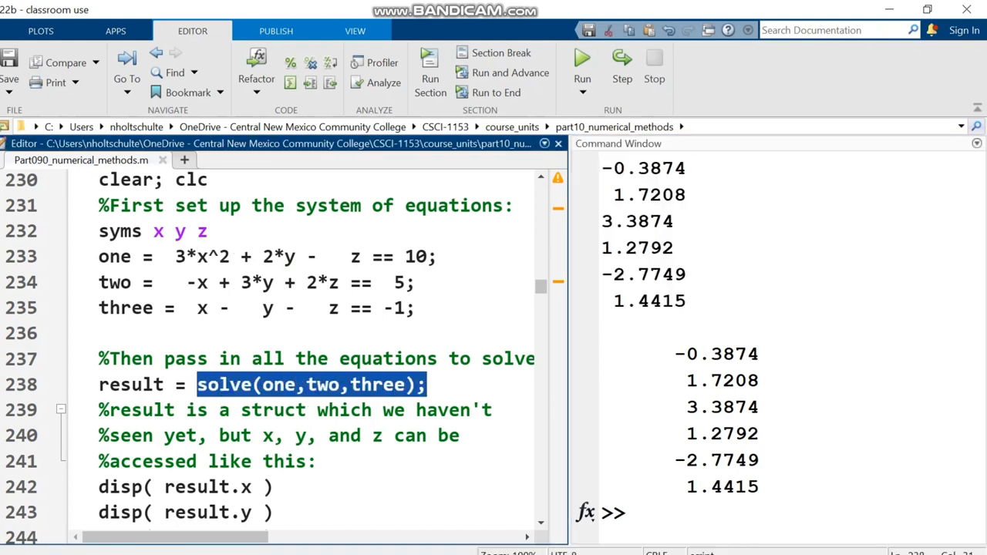
pyautogui.click(230, 256)
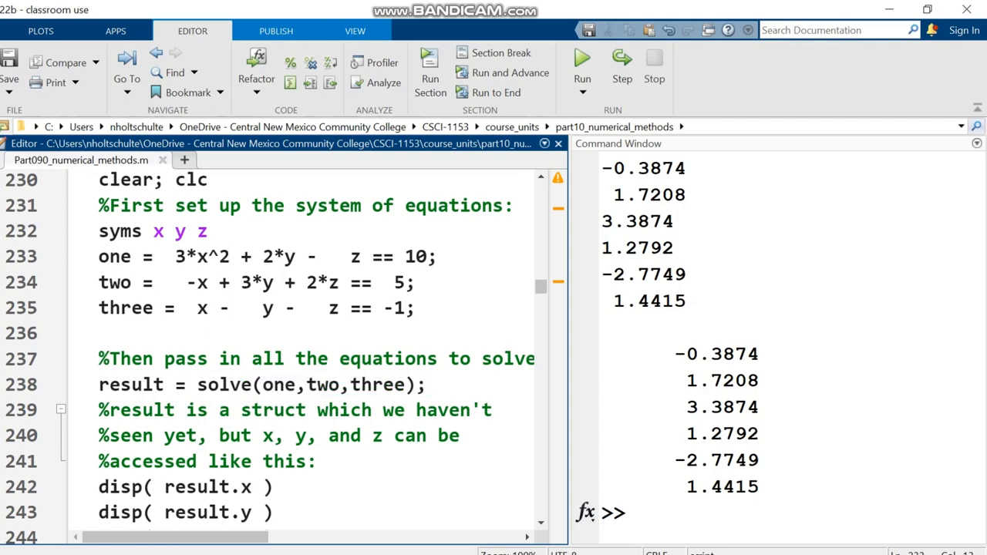
pyautogui.press('BackSpace')
pyautogui.press('BackSpace')
pyautogui.click(274, 255)
pyautogui.scroll(-1, 274, 256)
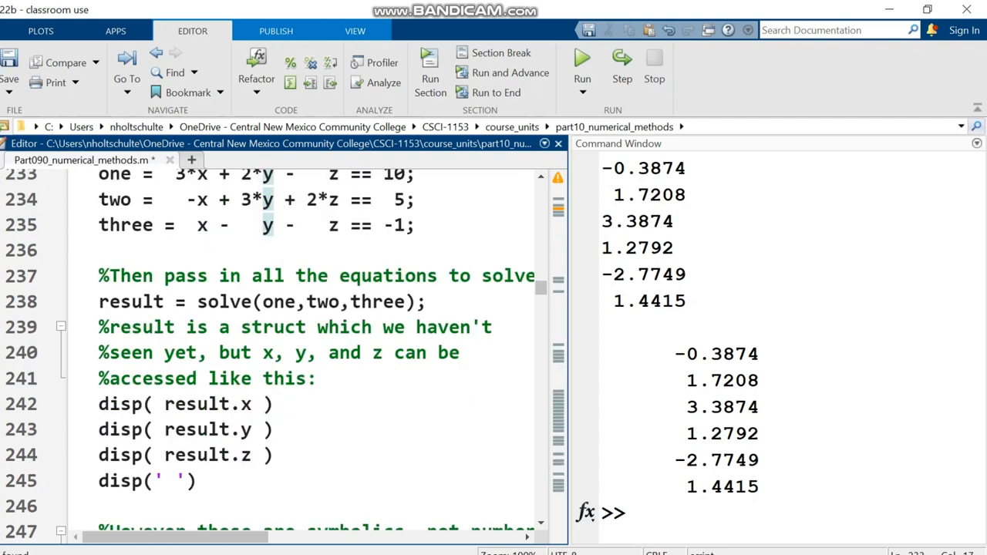
pyautogui.scroll(-1, 270, 347)
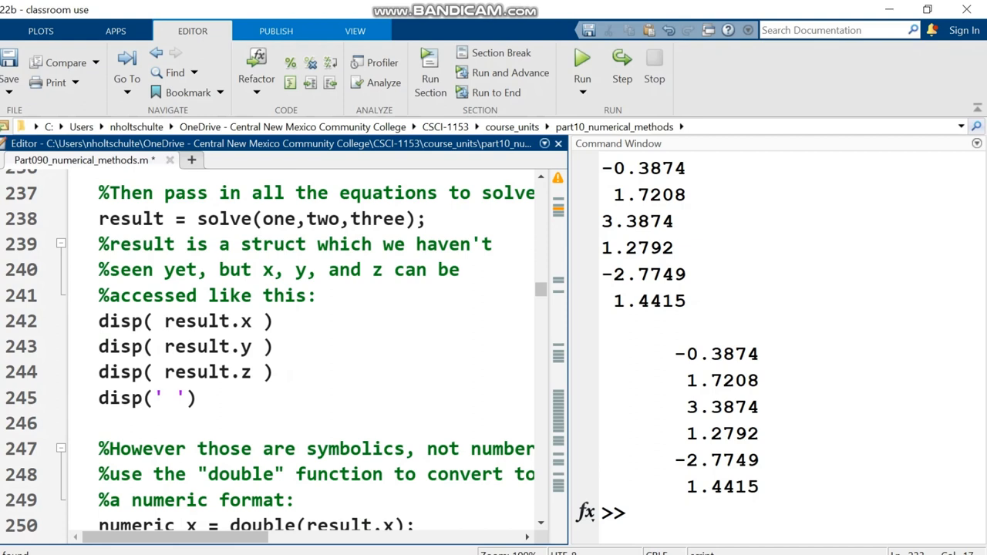
# - Rerun and save the restored script so the solution -2, 5, -6 is printed again
pyautogui.moveTo(186, 219); pyautogui.dragTo(99, 219)
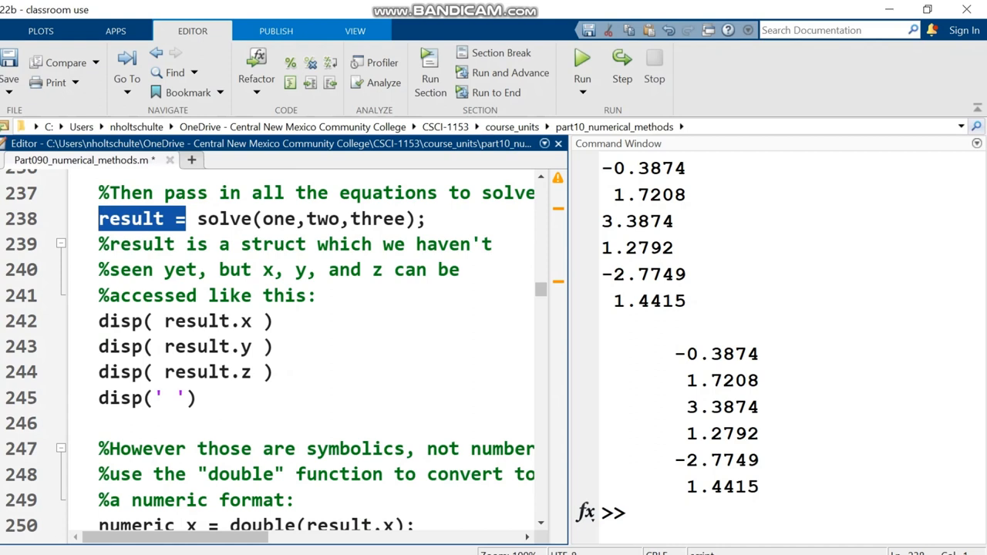
pyautogui.click(219, 269)
pyautogui.hotkey('ctrl', 'Return')
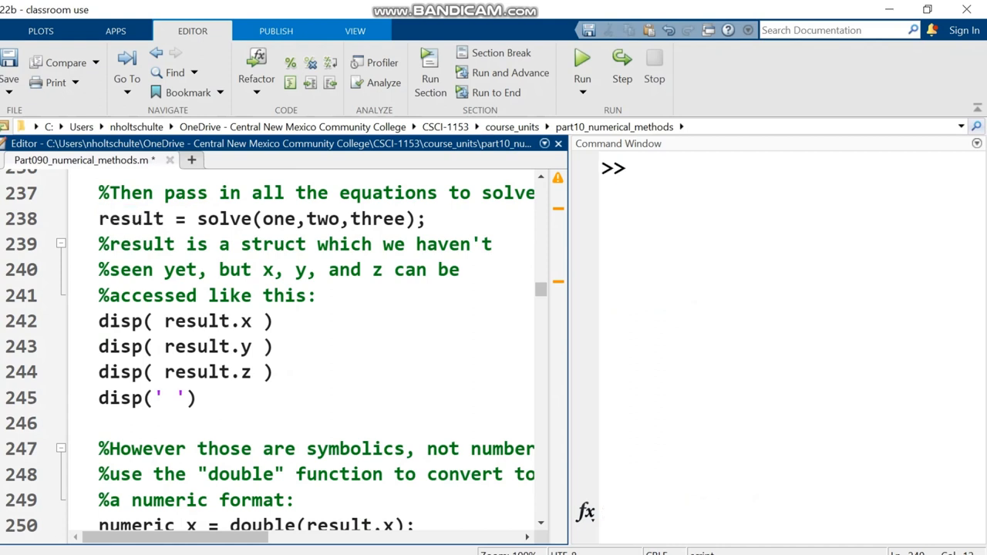
pyautogui.hotkey('ctrl', 's')
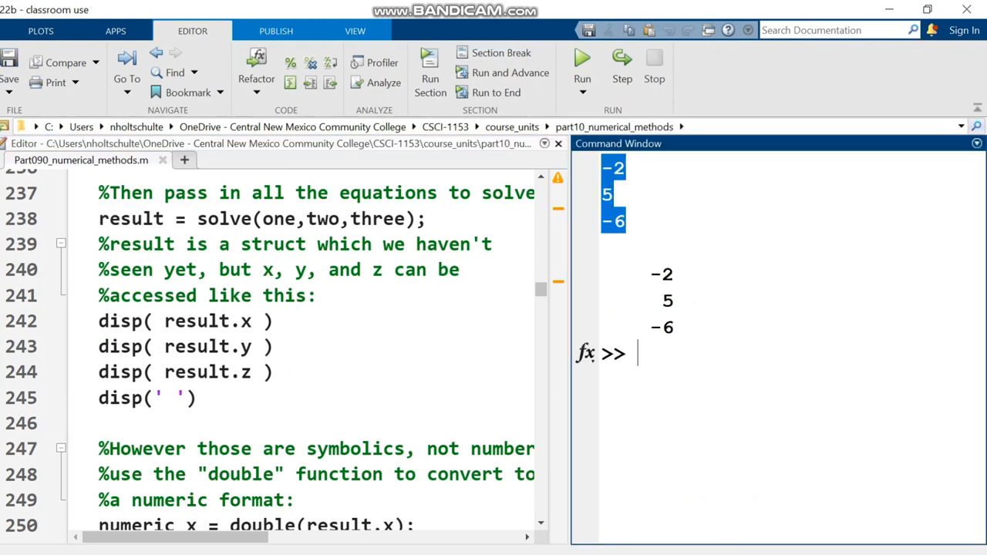
# - Review the struct comment and the disp lines for result.x, result.y and result.z
pyautogui.doubleClick(241, 244)
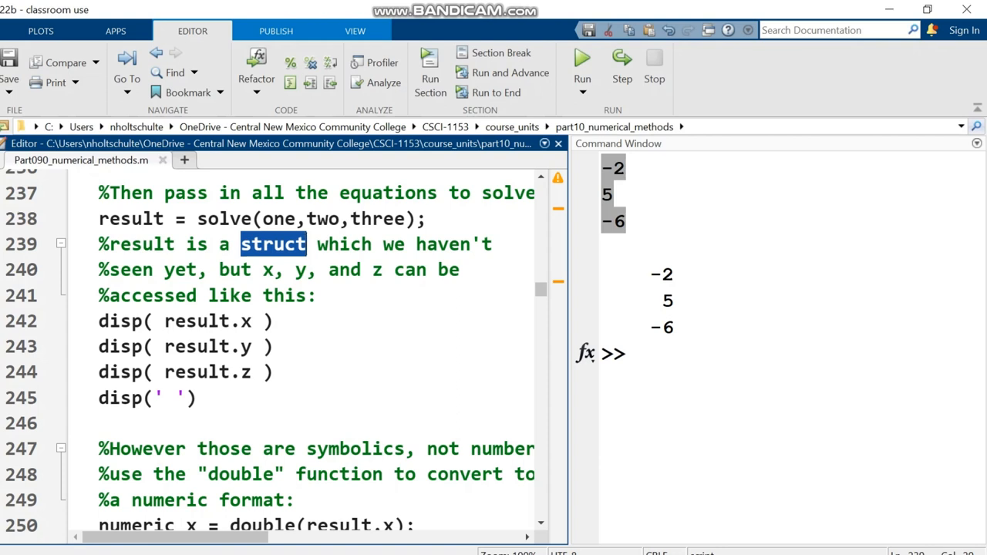
pyautogui.moveTo(164, 321); pyautogui.dragTo(274, 320)
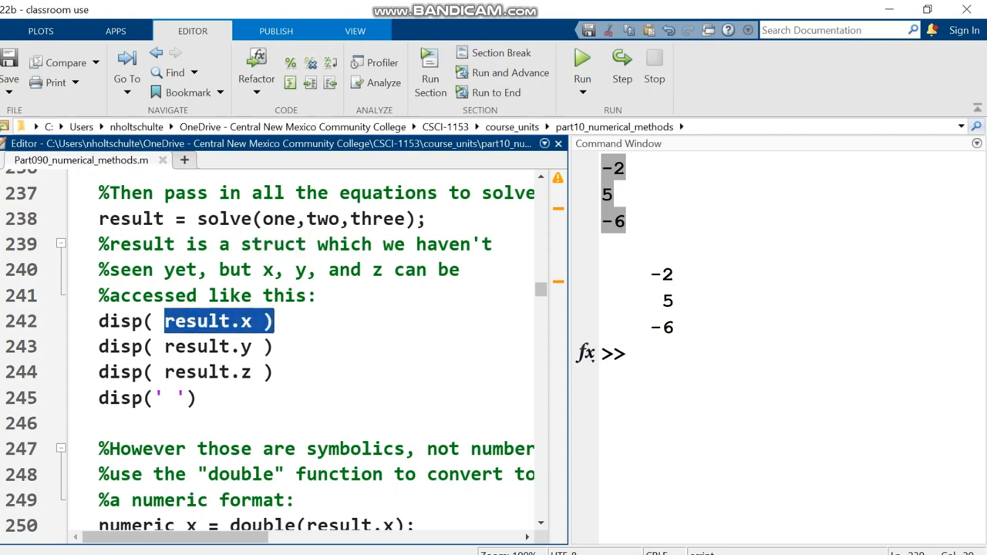
pyautogui.click(230, 346)
pyautogui.moveTo(231, 347); pyautogui.dragTo(275, 346)
pyautogui.moveTo(208, 371); pyautogui.dragTo(275, 372)
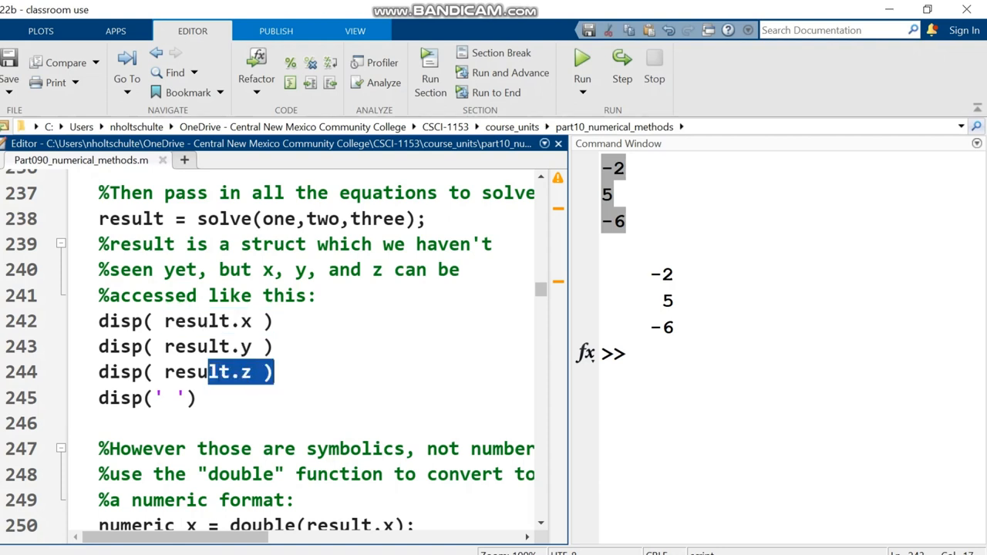
pyautogui.hotkey('ctrl', '0')
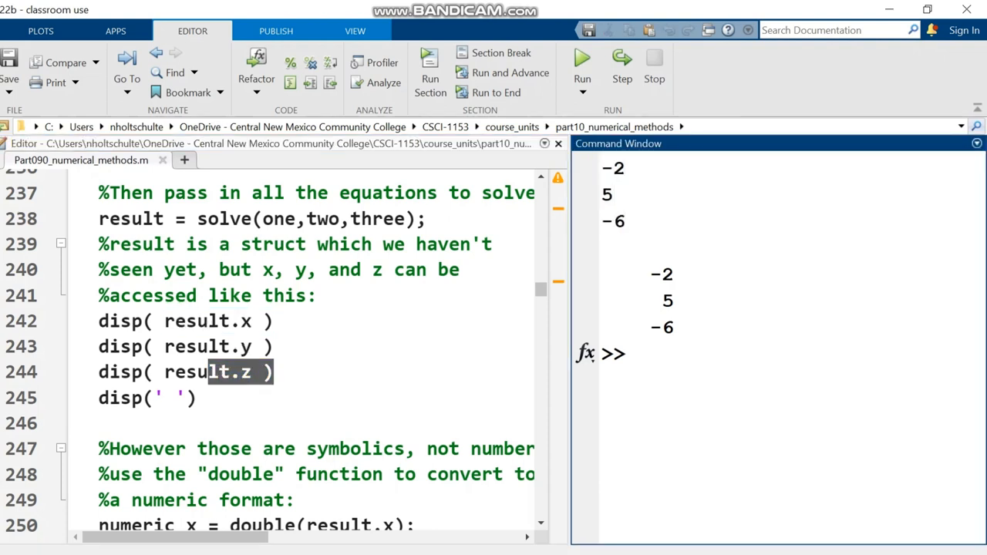
pyautogui.write('result')
# - Display result at the prompt as a struct with fields x: -2, y: 5, z: -6
pyautogui.press('Return')
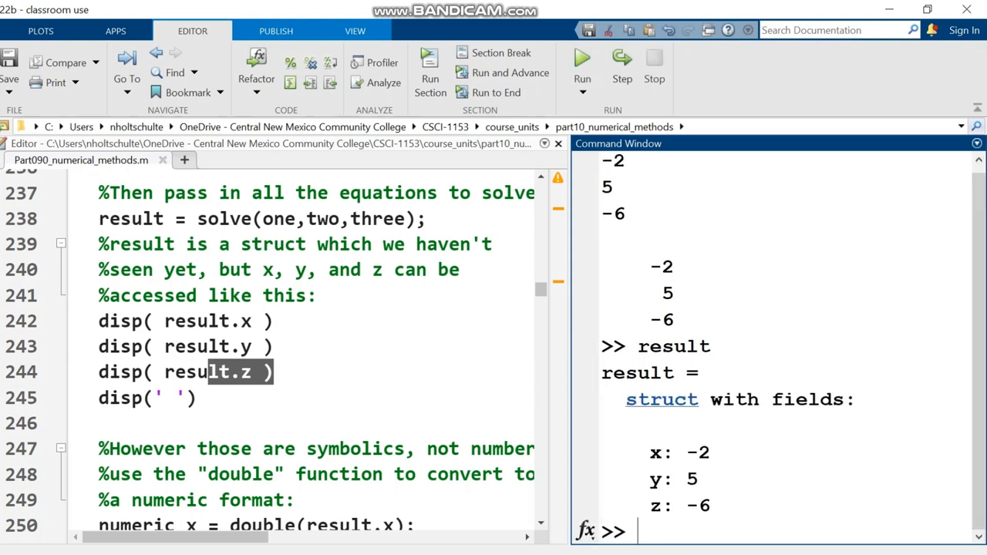
pyautogui.moveTo(772, 399); pyautogui.dragTo(857, 399)
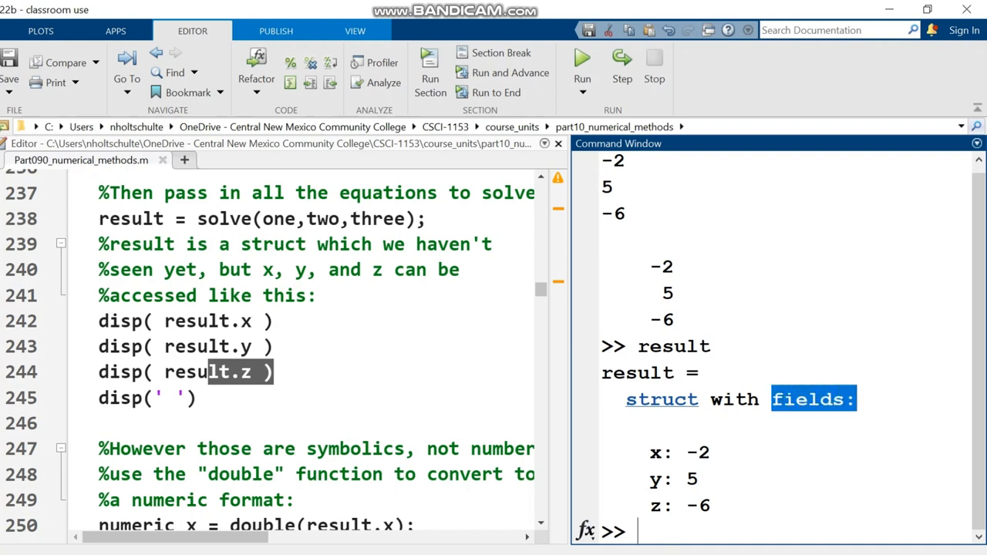
pyautogui.moveTo(638, 452); pyautogui.dragTo(710, 509)
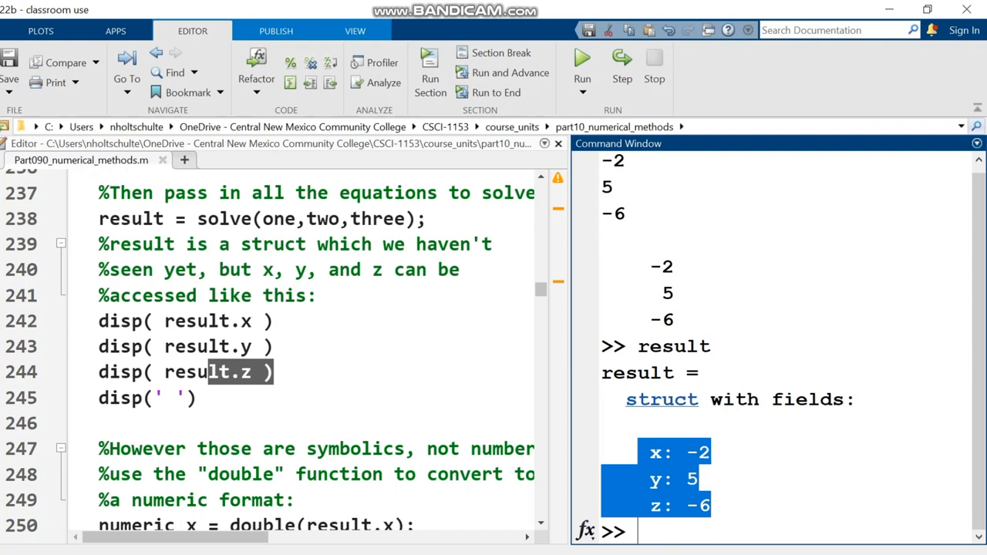
pyautogui.click(710, 504)
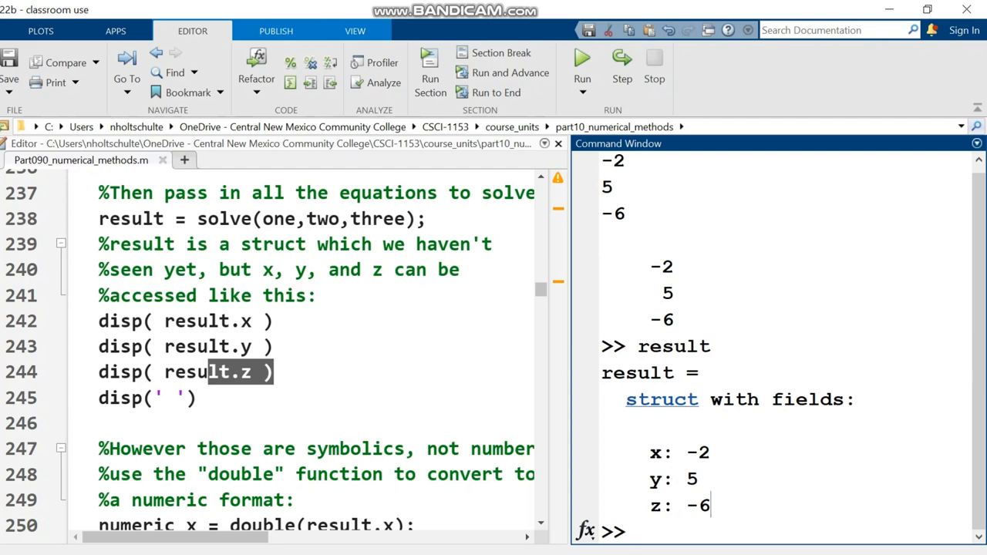
pyautogui.scroll(-1, 309, 347)
pyautogui.scroll(-1, 308, 347)
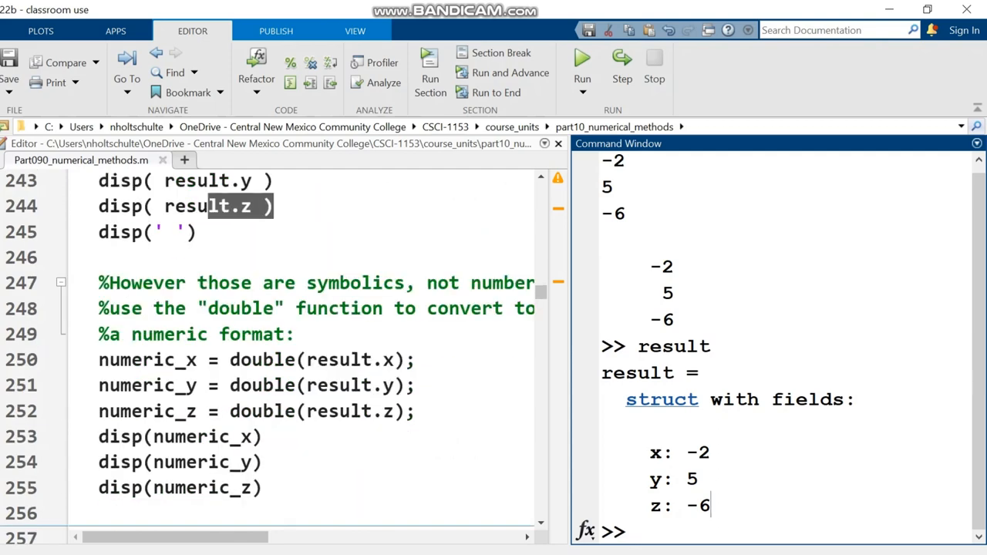
# - Highlight the double(result.x) conversion on line 250
pyautogui.moveTo(230, 359)
pyautogui.mouseDown()
pyautogui.moveTo(415, 359)
pyautogui.moveTo(404, 359)
pyautogui.mouseUp()
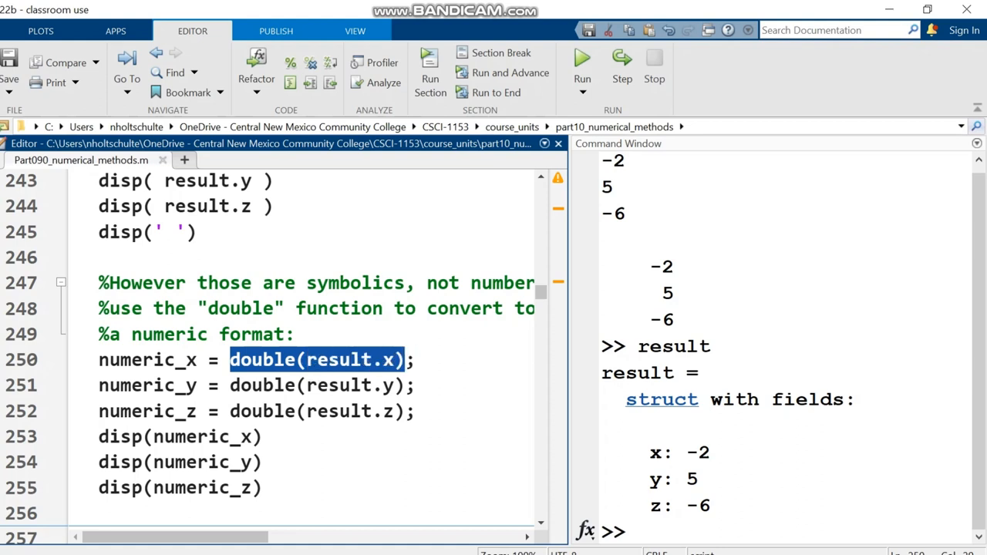
pyautogui.moveTo(208, 360); pyautogui.dragTo(98, 359)
pyautogui.click(251, 359)
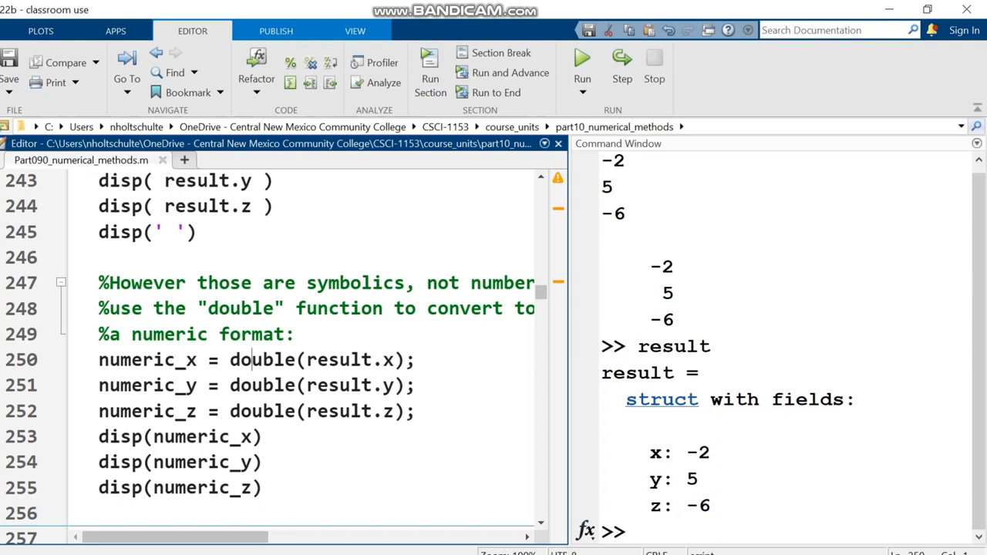
pyautogui.doubleClick(251, 360)
pyautogui.click(251, 359)
pyautogui.moveTo(252, 359); pyautogui.dragTo(241, 359)
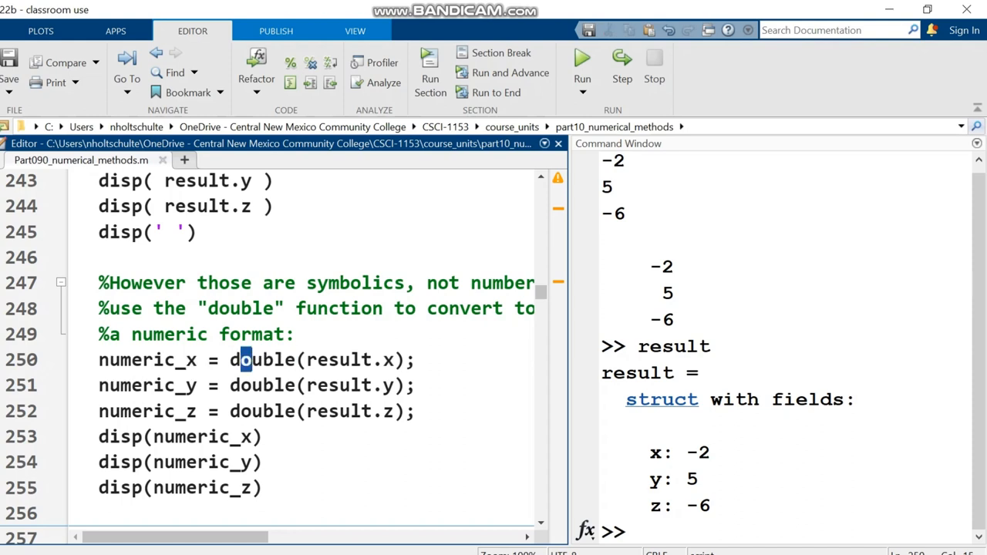
pyautogui.doubleClick(262, 360)
pyautogui.click(284, 360)
pyautogui.moveTo(307, 359)
pyautogui.mouseDown()
pyautogui.moveTo(404, 359)
pyautogui.moveTo(394, 359)
pyautogui.mouseUp()
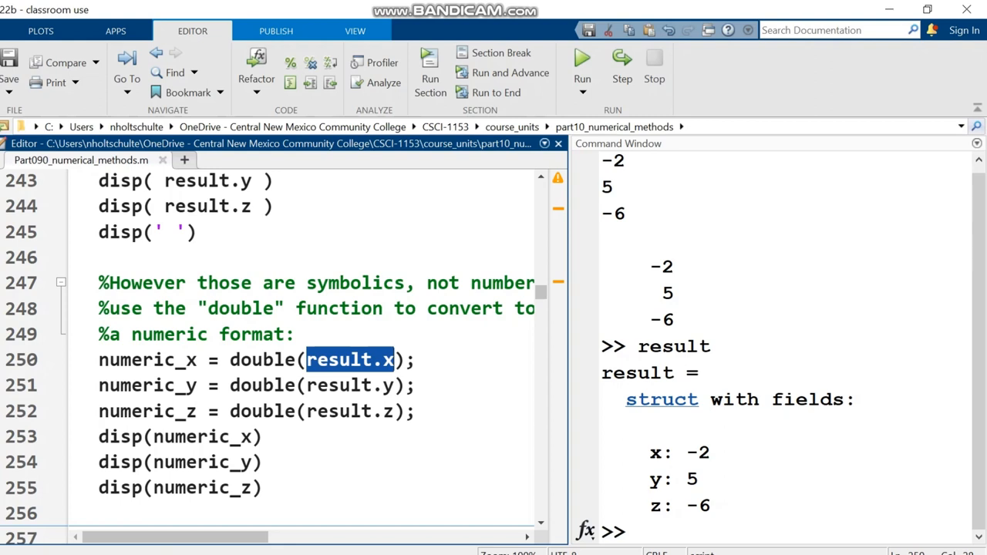
pyautogui.doubleClick(262, 359)
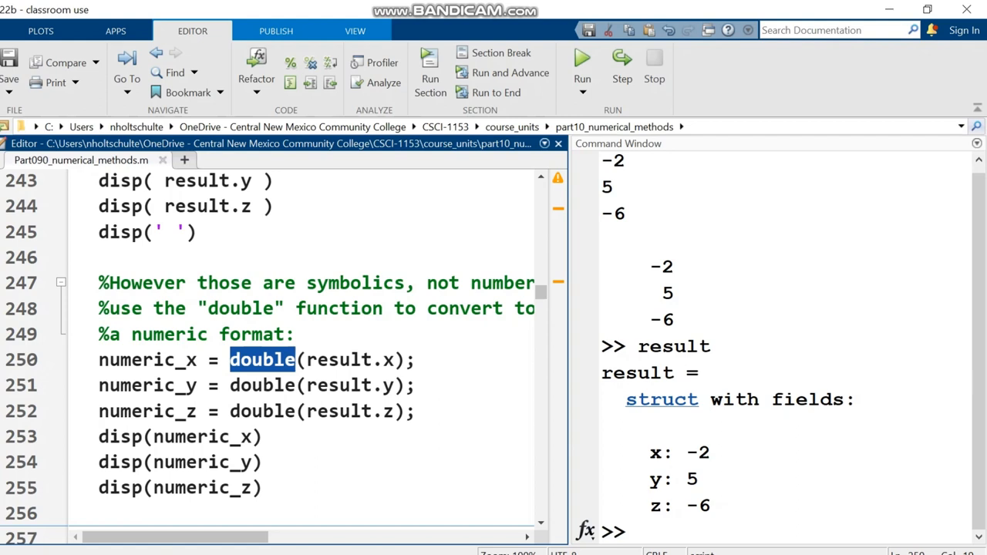
pyautogui.moveTo(307, 360); pyautogui.dragTo(395, 359)
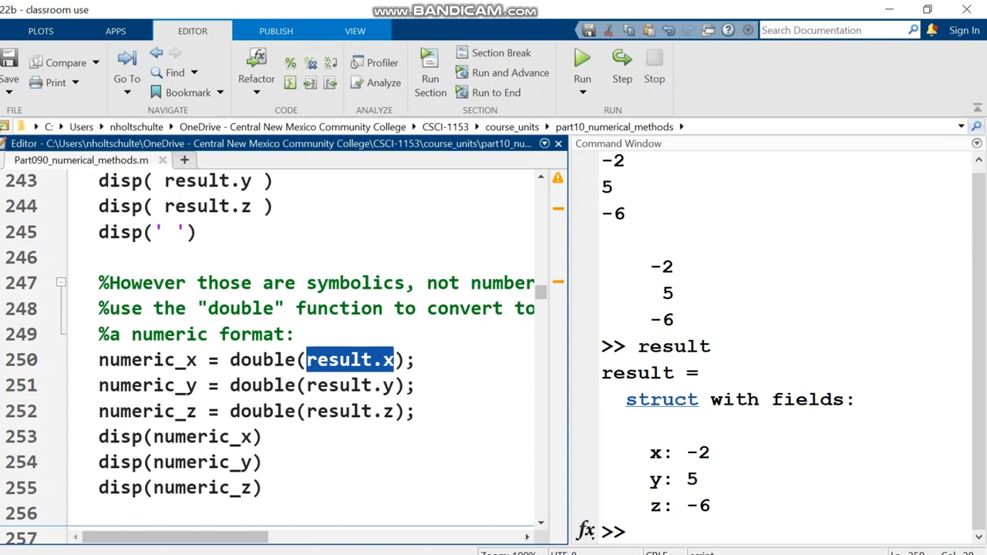
pyautogui.press('Down')
pyautogui.scroll(-2, 270, 347)
pyautogui.scroll(-1, 270, 347)
pyautogui.scroll(-1, 269, 347)
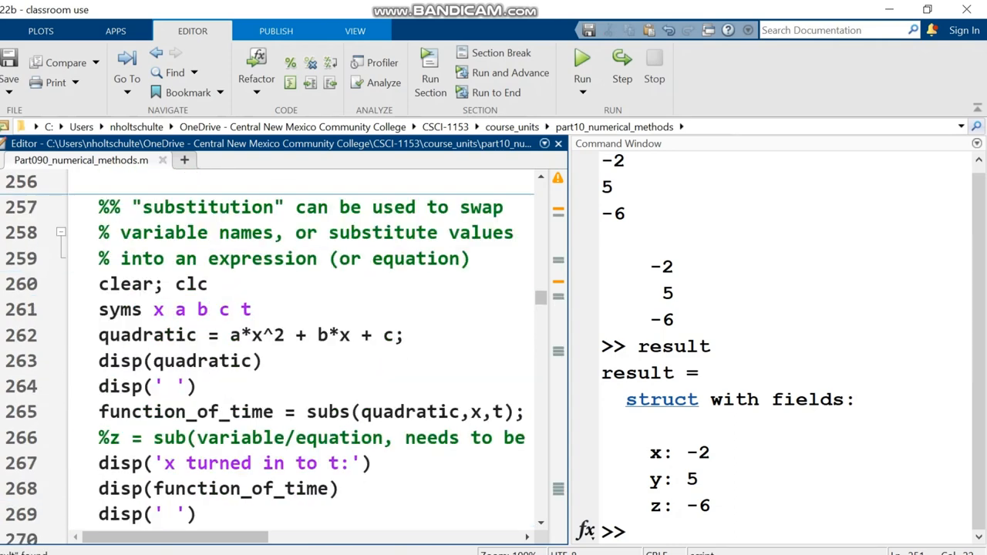
# - Run the substitution section, printing a*t^2 + b*t + c and the substituted steps
pyautogui.moveTo(121, 206); pyautogui.dragTo(295, 207)
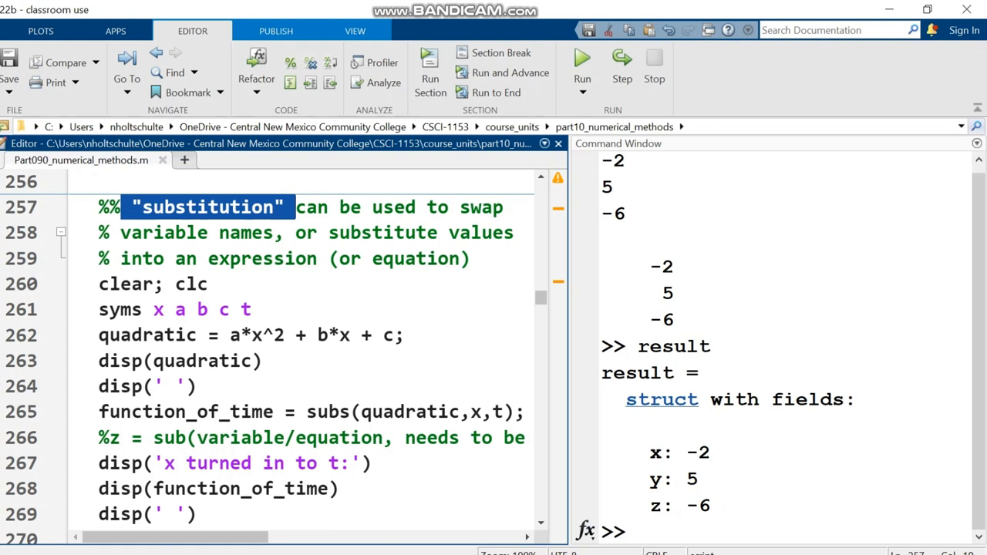
pyautogui.press('Down')
pyautogui.press('Down')
pyautogui.press('Down')
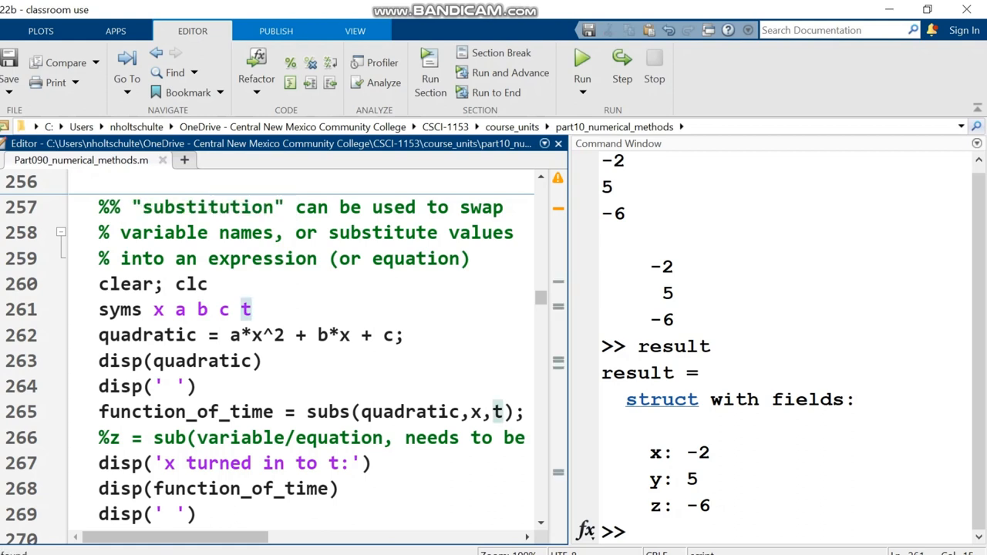
pyautogui.hotkey('ctrl', 'Return')
pyautogui.scroll(2, 771, 346)
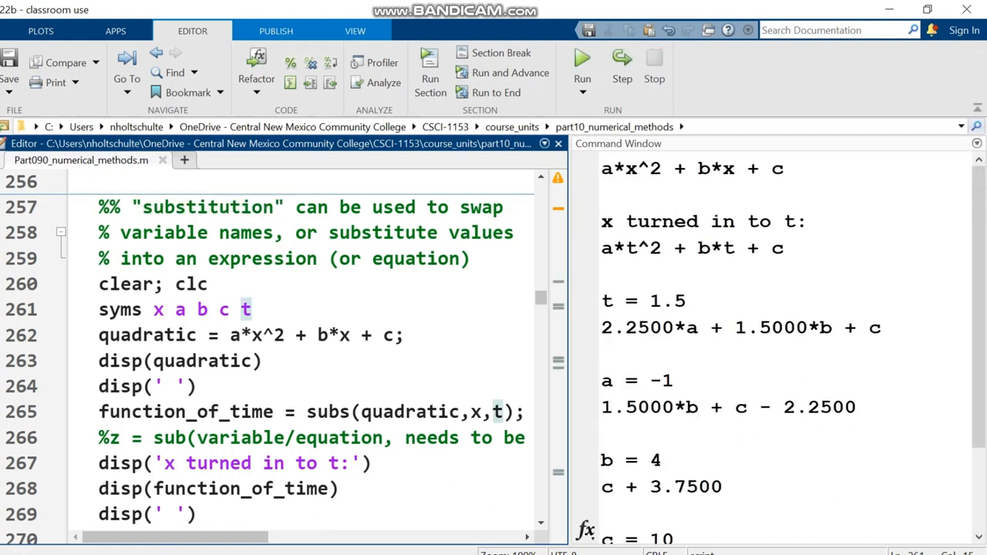
pyautogui.hotkey('shift', 'Home')
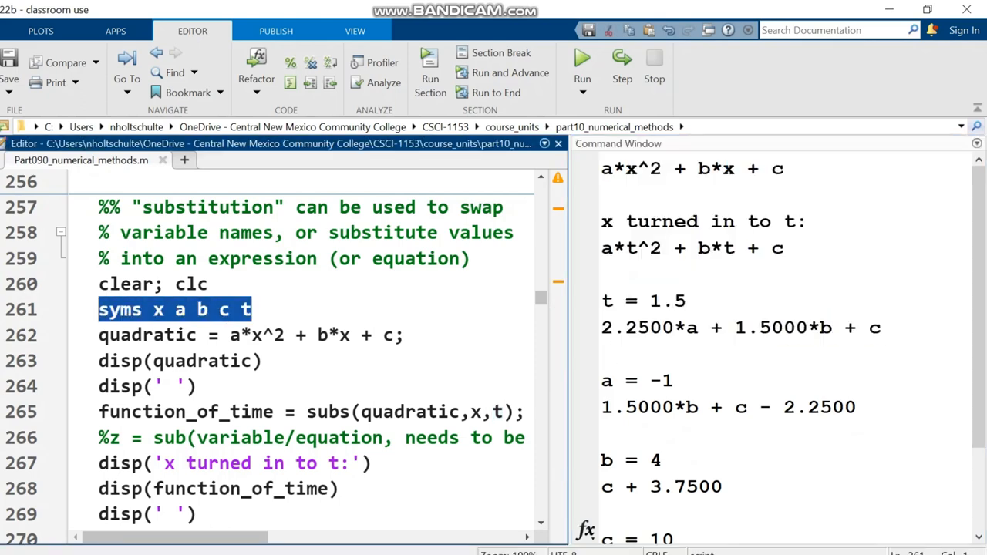
pyautogui.press('Down')
pyautogui.press('End')
pyautogui.hotkey('shift', 'Left')
pyautogui.hotkey('shift', 'Left')
pyautogui.hotkey('shift', 'Left')
pyautogui.hotkey('shift', 'Left')
pyautogui.hotkey('shift', 'Left')
pyautogui.hotkey('shift', 'Left')
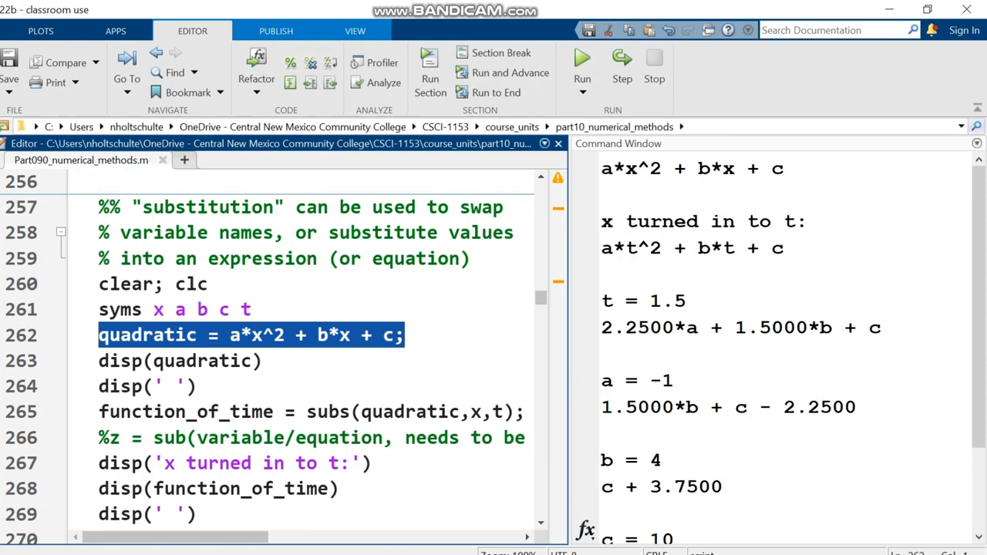
pyautogui.press('Up')
pyautogui.press('Right')
pyautogui.press('Right')
pyautogui.press('Right')
pyautogui.hotkey('shift', 'Right')
pyautogui.hotkey('shift', 'Right')
pyautogui.hotkey('shift', 'Right')
pyautogui.hotkey('shift', 'Right')
pyautogui.hotkey('shift', 'Right')
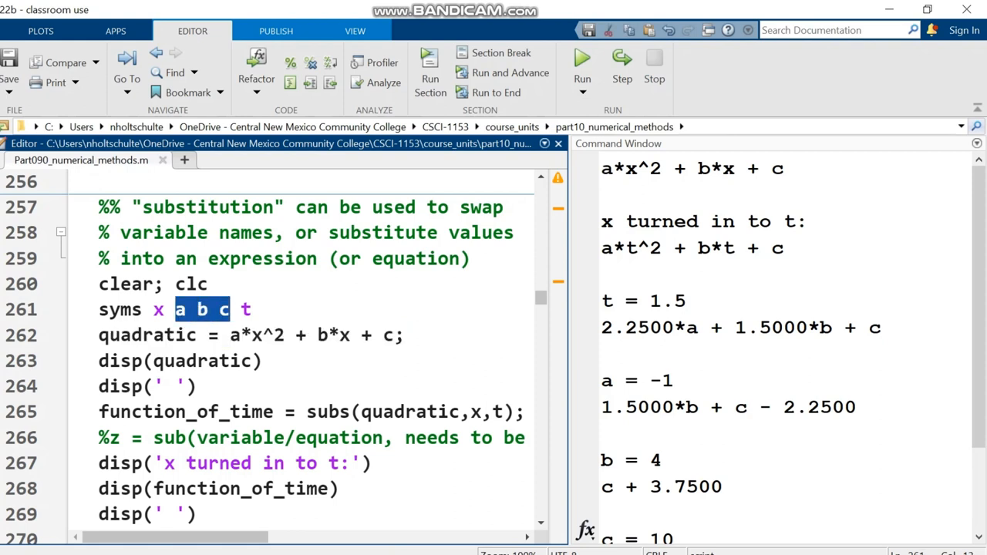
pyautogui.press('Down')
pyautogui.hotkey('shift', 'Right')
pyautogui.hotkey('shift', 'Right')
pyautogui.hotkey('shift', 'Right')
pyautogui.hotkey('shift', 'Right')
pyautogui.hotkey('shift', 'Right')
pyautogui.hotkey('shift', 'Right')
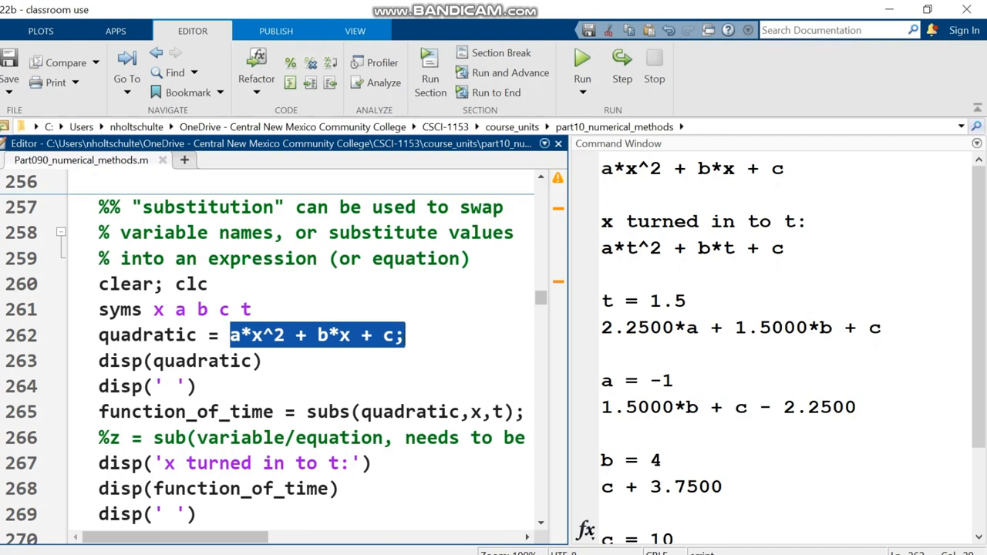
pyautogui.press('Down')
pyautogui.press('Down')
pyautogui.press('Down')
pyautogui.hotkey('shift', 'Right')
pyautogui.hotkey('shift', 'Right')
pyautogui.hotkey('shift', 'Right')
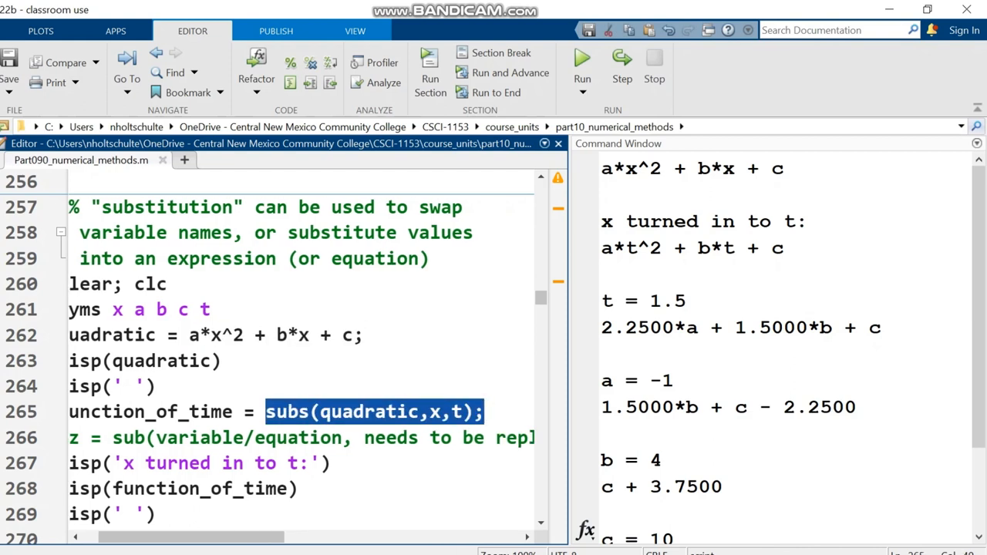
pyautogui.press('Left')
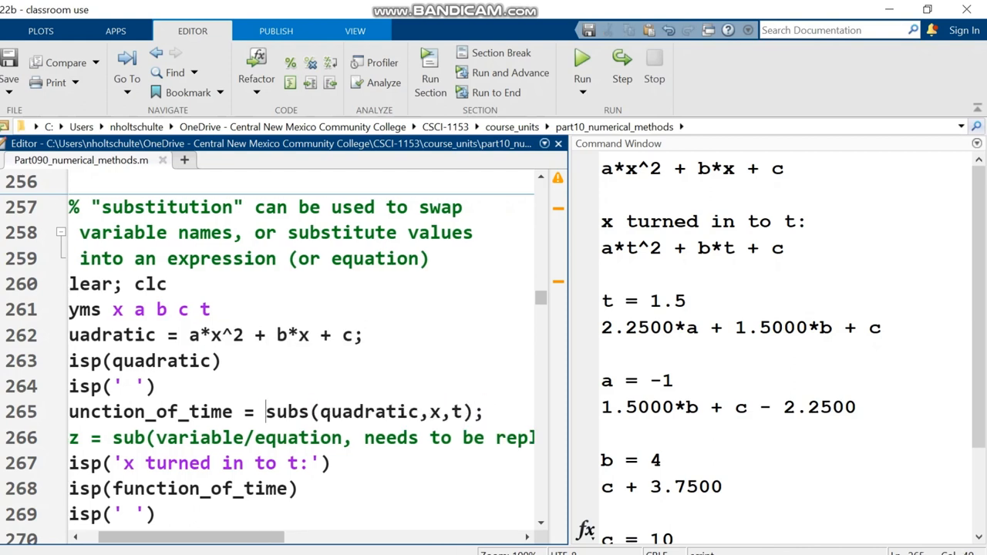
pyautogui.hotkey('shift', 'Right')
pyautogui.hotkey('shift', 'Right')
pyautogui.hotkey('shift', 'Right')
pyautogui.press('Right')
pyautogui.press('Right')
pyautogui.hotkey('shift', 'Right')
pyautogui.hotkey('shift', 'Right')
pyautogui.hotkey('shift', 'Right')
pyautogui.hotkey('shift', 'Right')
pyautogui.hotkey('shift', 'Right')
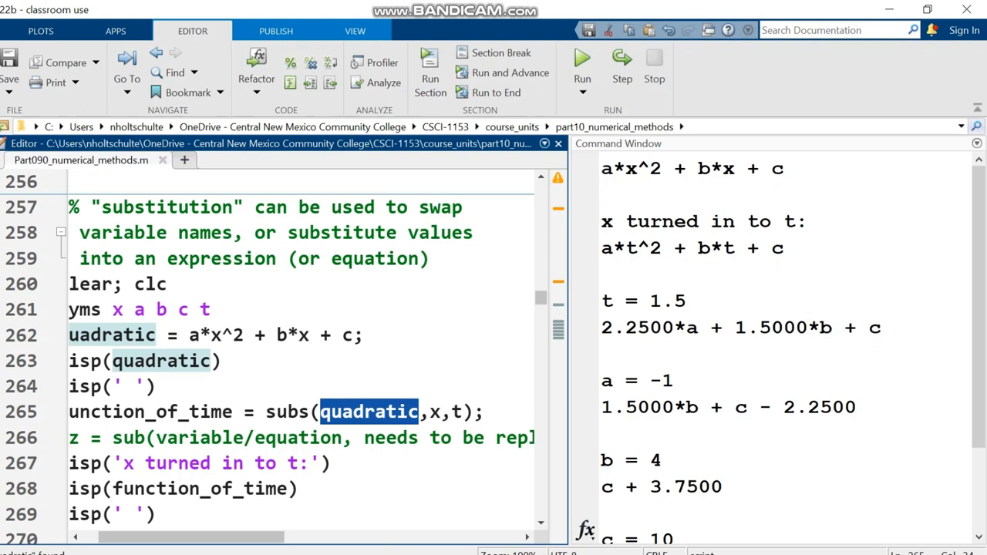
pyautogui.press('Right')
pyautogui.press('Right')
pyautogui.hotkey('shift', 'Right')
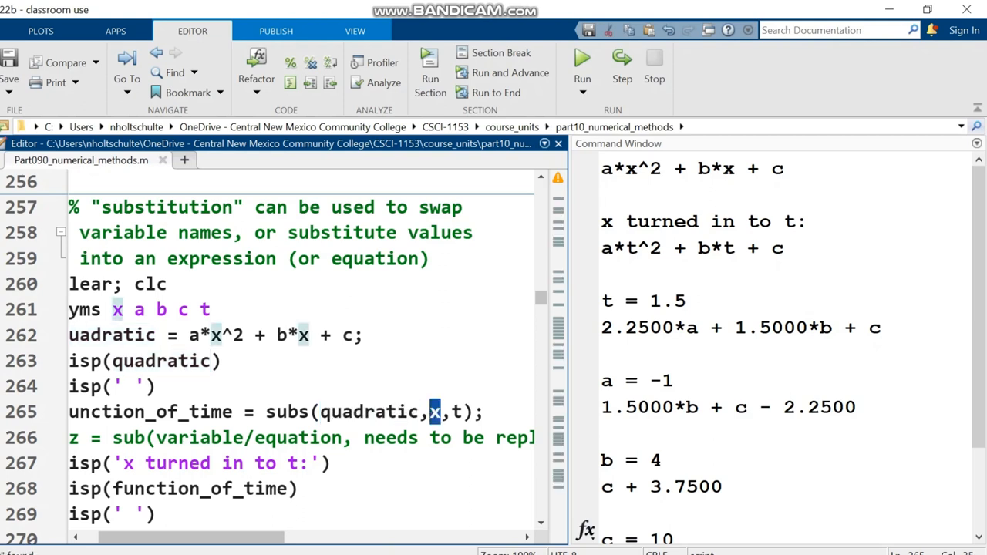
pyautogui.press('Right')
pyautogui.press('Right')
pyautogui.hotkey('shift', 'Right')
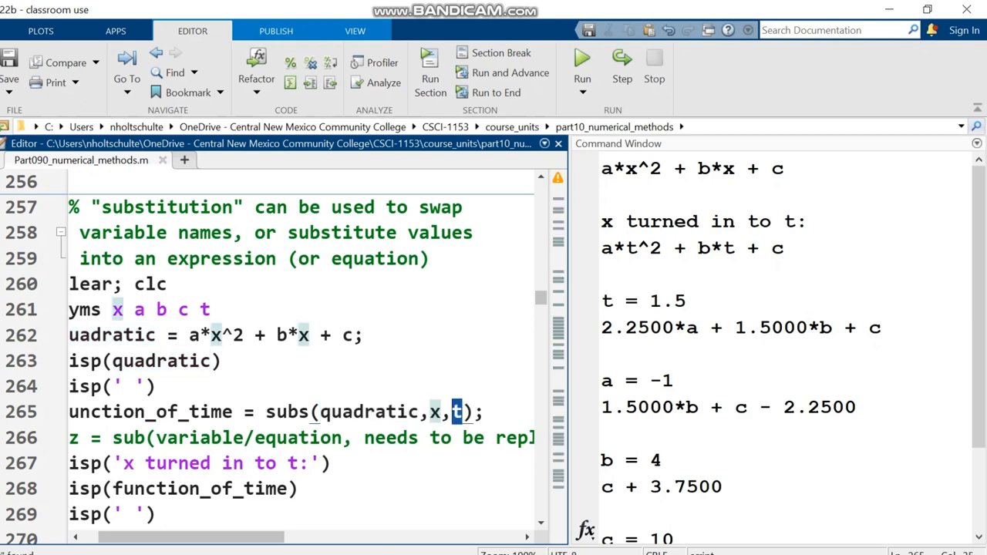
pyautogui.moveTo(569, 339); pyautogui.dragTo(813, 339)
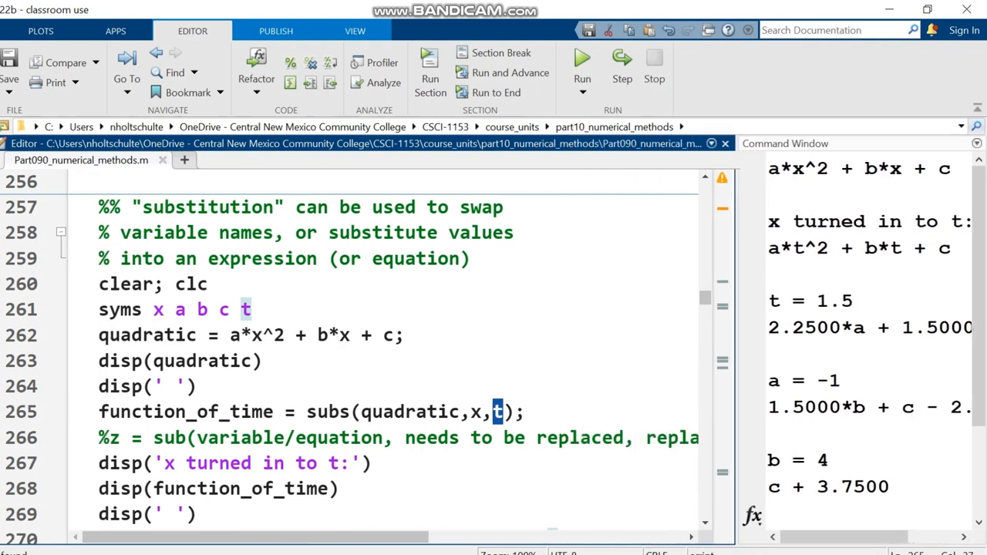
pyautogui.moveTo(197, 437); pyautogui.dragTo(743, 437)
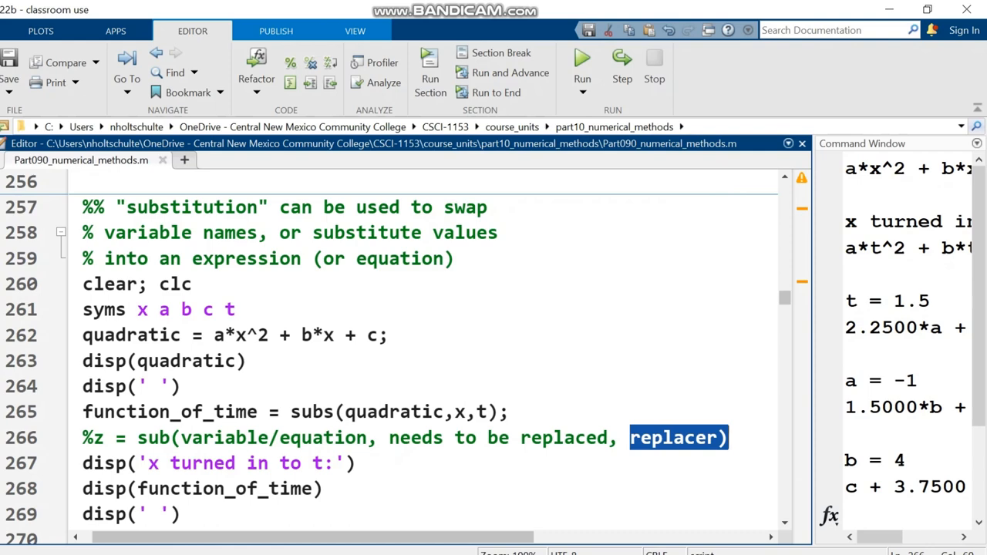
pyautogui.press('Home')
pyautogui.moveTo(813, 340); pyautogui.dragTo(553, 339)
pyautogui.scroll(-2, 278, 347)
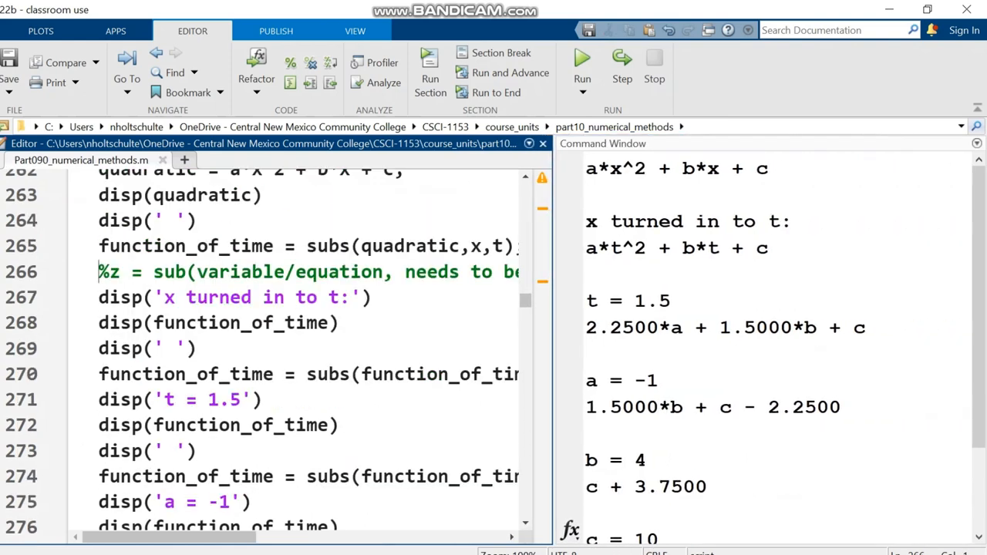
pyautogui.moveTo(275, 374); pyautogui.dragTo(152, 374)
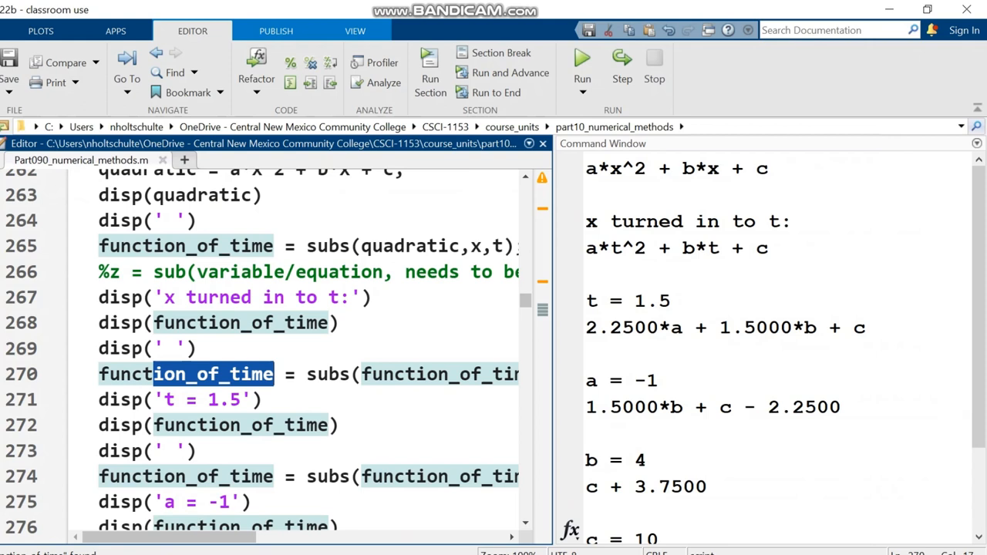
pyautogui.moveTo(263, 374); pyautogui.dragTo(469, 374)
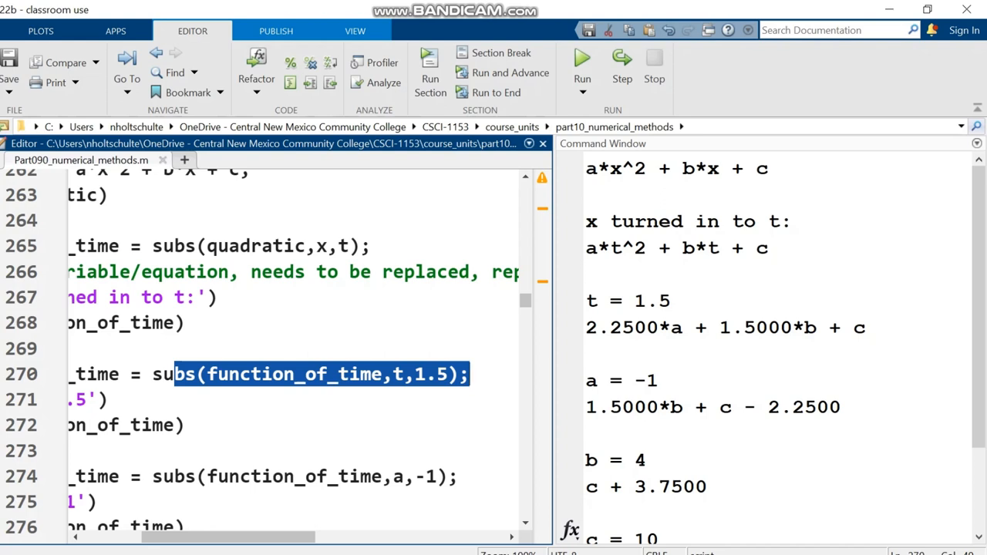
pyautogui.moveTo(586, 248); pyautogui.dragTo(768, 248)
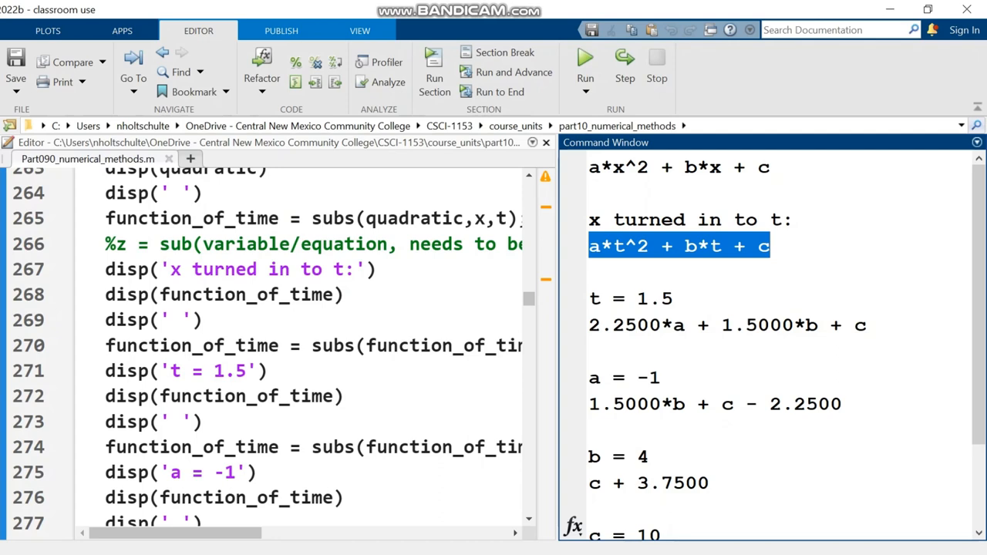
# - Review the output after t = 1.5: the 2.2500*a and 1.5000*b terms
pyautogui.doubleClick(654, 298)
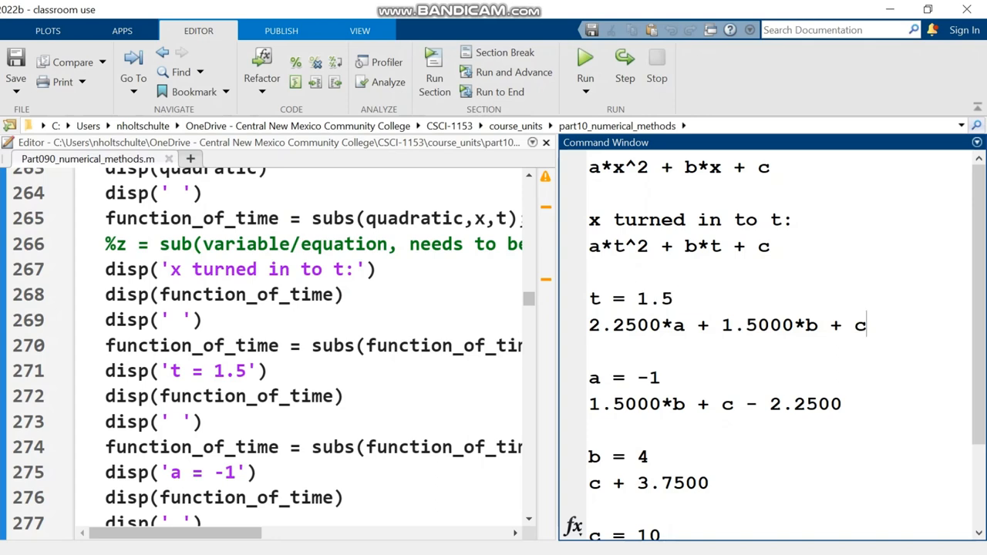
pyautogui.moveTo(867, 324); pyautogui.dragTo(589, 325)
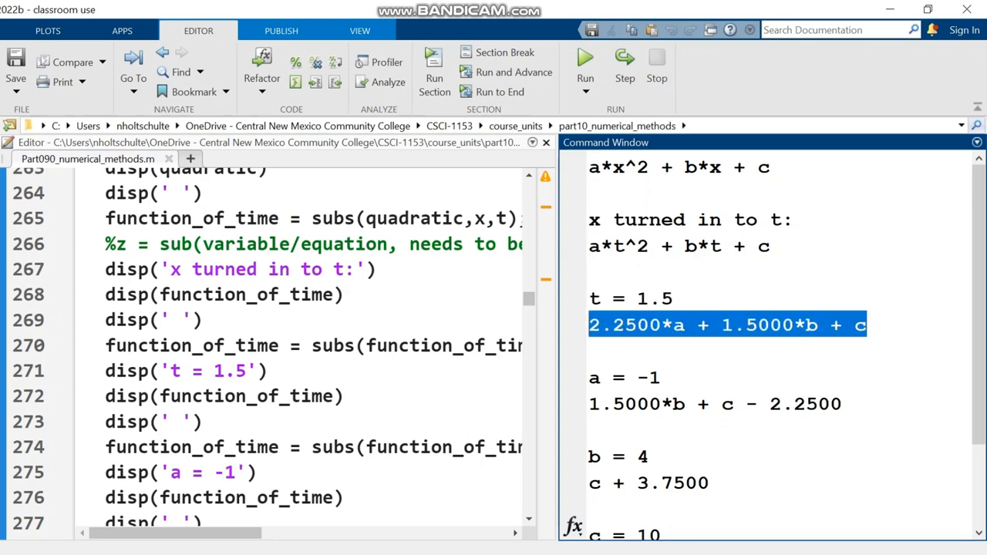
pyautogui.moveTo(685, 325); pyautogui.dragTo(589, 325)
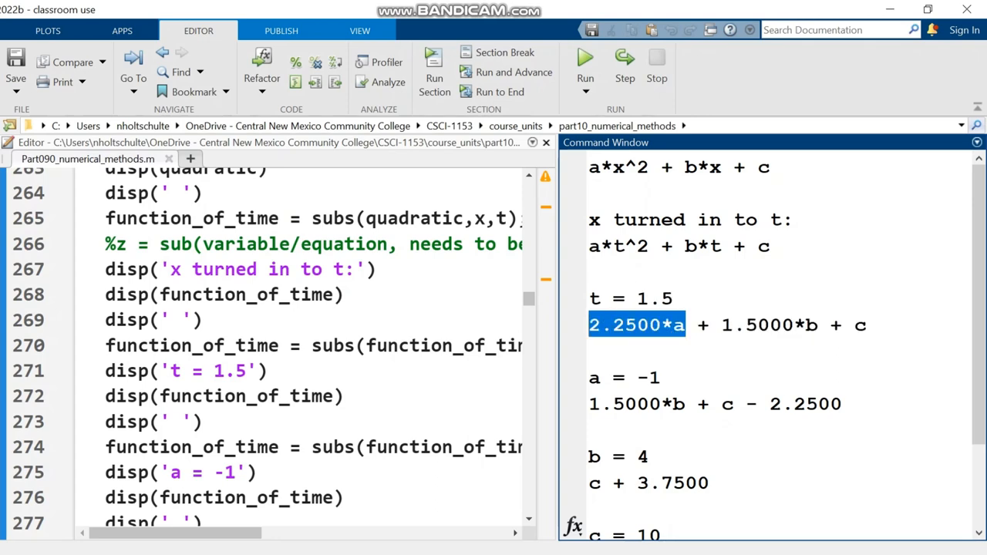
pyautogui.moveTo(722, 325)
pyautogui.mouseDown()
pyautogui.moveTo(866, 324)
pyautogui.moveTo(588, 325)
pyautogui.mouseUp()
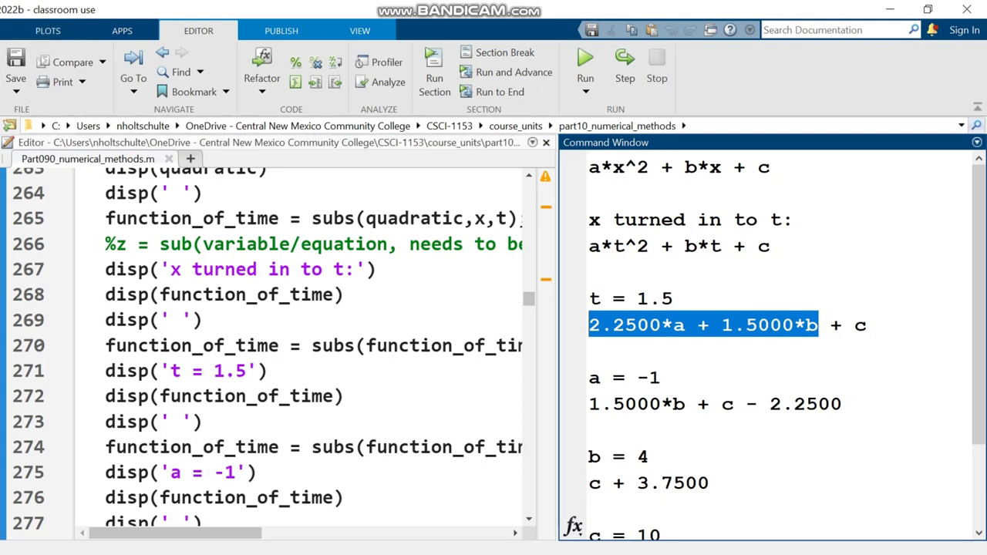
# - Review the a = -1 and b = 4 steps giving c + 3.7500 and the final 13.7500
pyautogui.hotkey('ctrl', 'shift', '0')
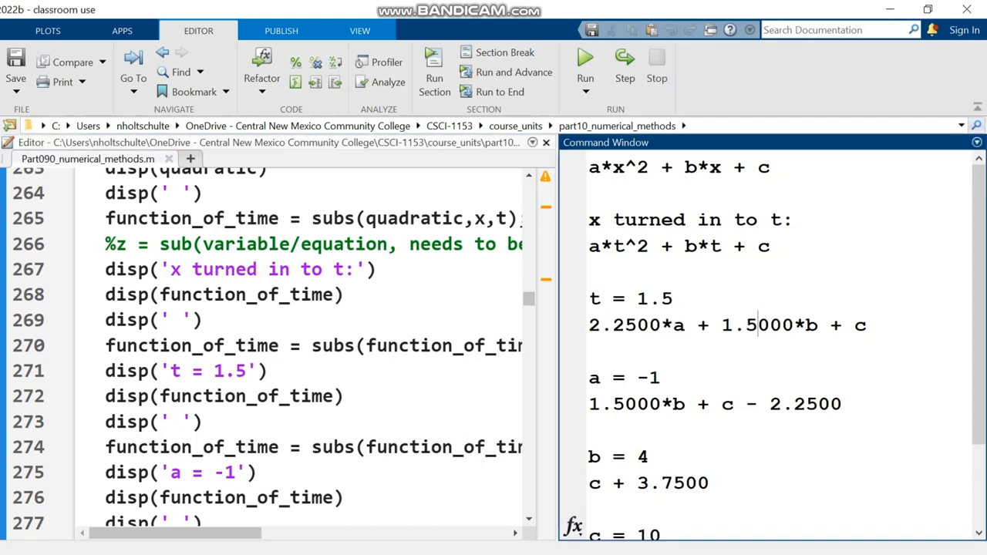
pyautogui.moveTo(661, 377); pyautogui.dragTo(589, 377)
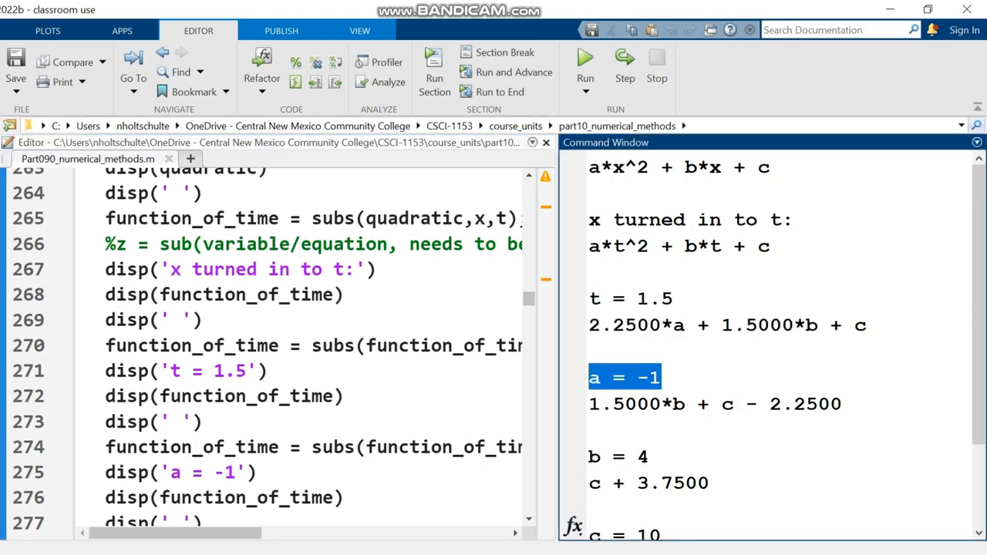
pyautogui.moveTo(842, 404); pyautogui.dragTo(599, 404)
pyautogui.scroll(-3, 601, 343)
pyautogui.click(600, 343)
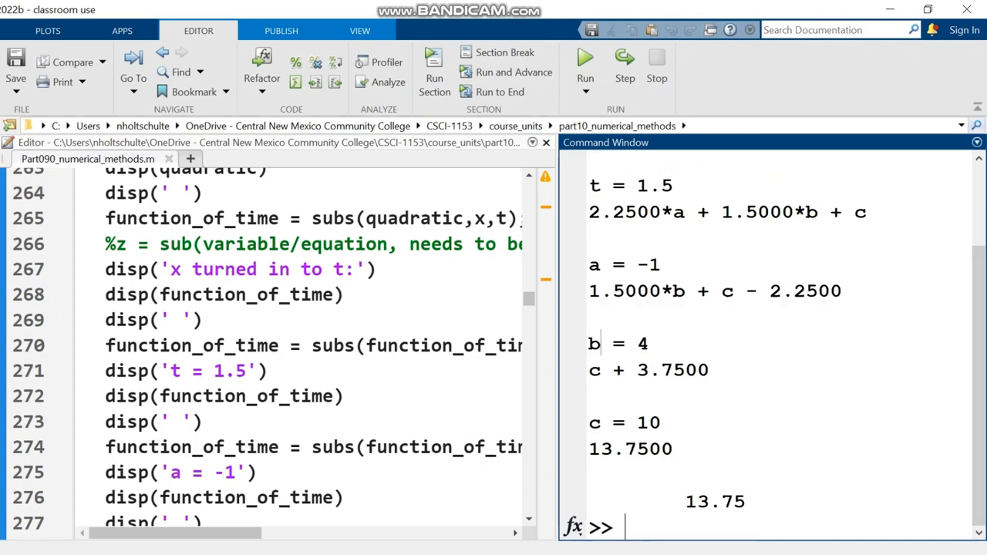
pyautogui.moveTo(600, 343); pyautogui.dragTo(651, 344)
pyautogui.moveTo(601, 370); pyautogui.dragTo(709, 370)
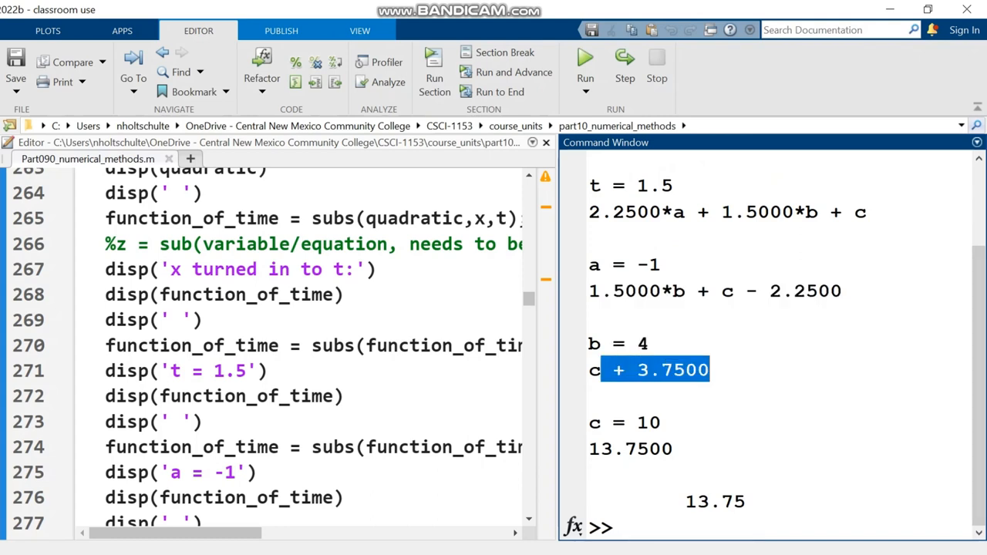
pyautogui.moveTo(601, 449); pyautogui.dragTo(673, 449)
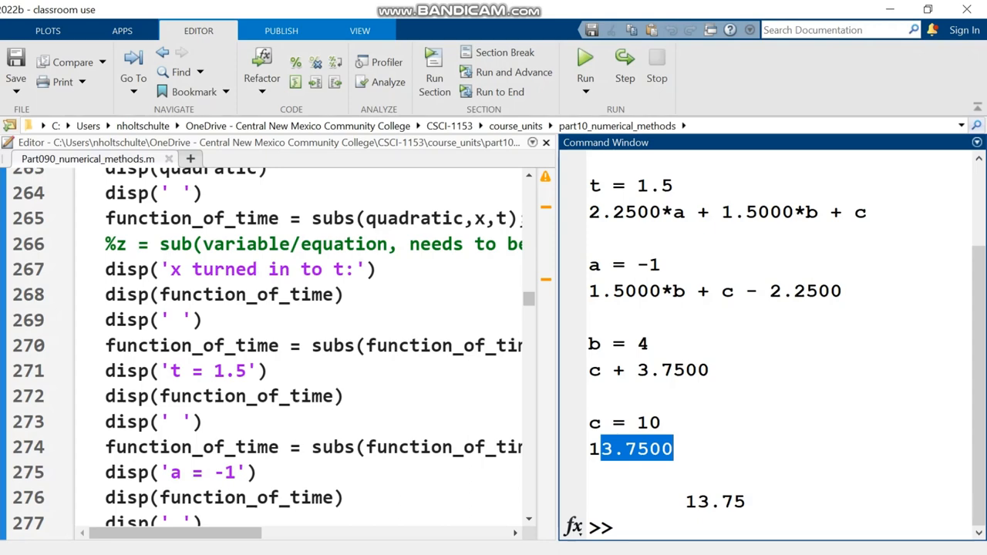
pyautogui.moveTo(559, 339); pyautogui.dragTo(728, 339)
pyautogui.scroll(-1, 347, 347)
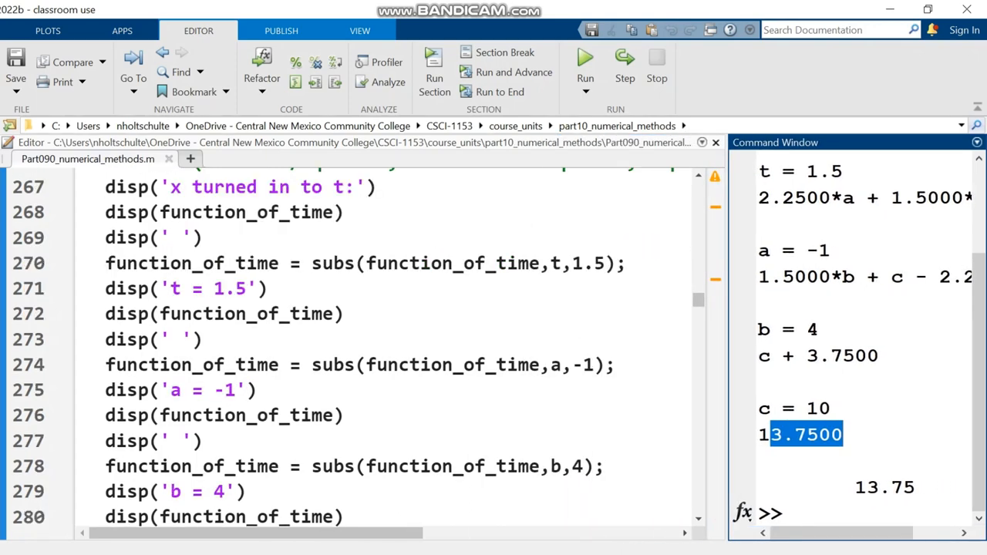
pyautogui.moveTo(245, 262); pyautogui.dragTo(563, 263)
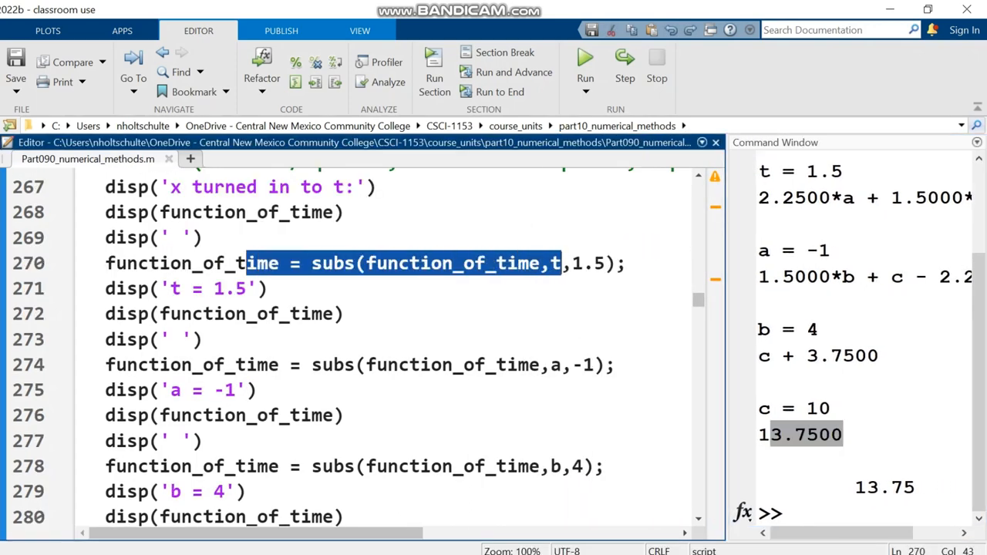
pyautogui.moveTo(213, 365); pyautogui.dragTo(585, 365)
pyautogui.moveTo(234, 467); pyautogui.dragTo(530, 466)
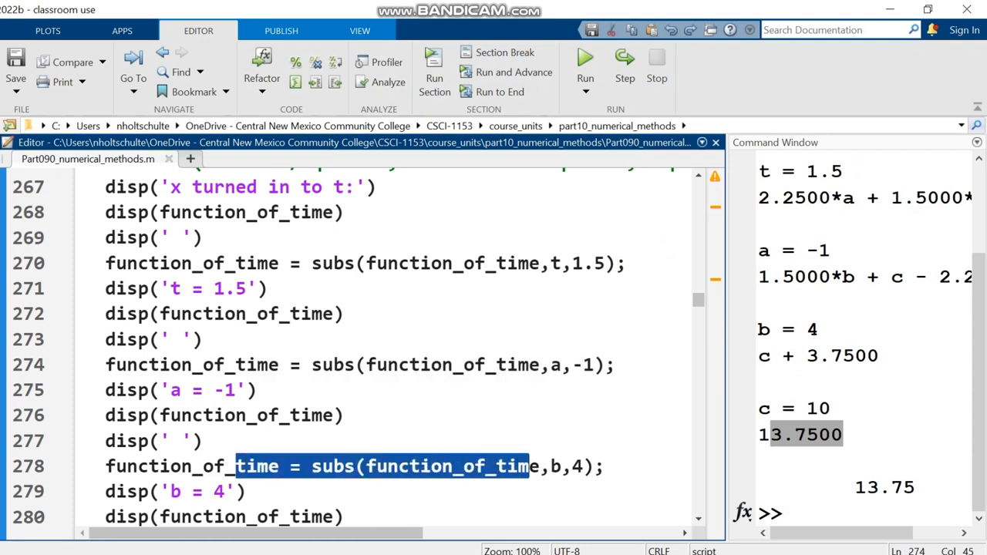
pyautogui.click(572, 466)
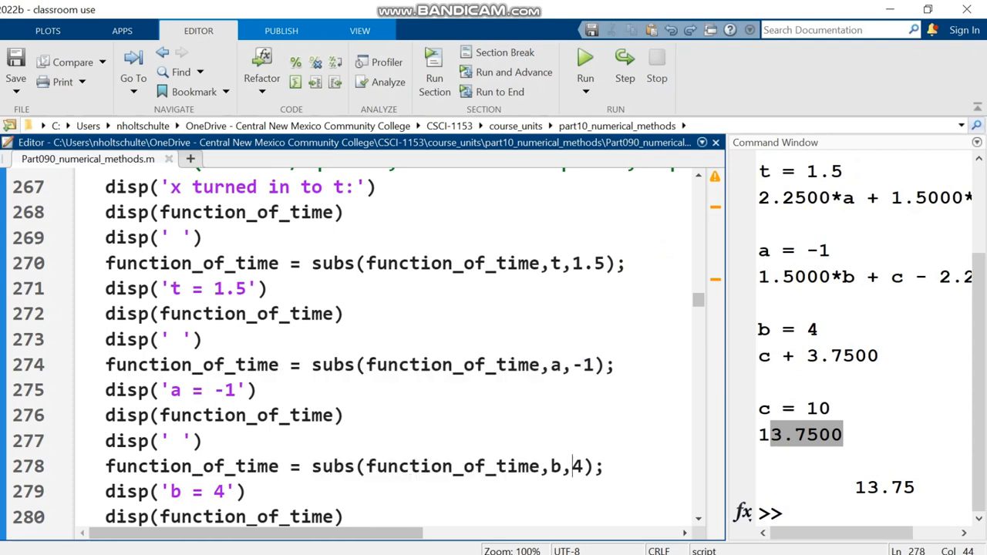
pyautogui.moveTo(311, 263); pyautogui.dragTo(104, 263)
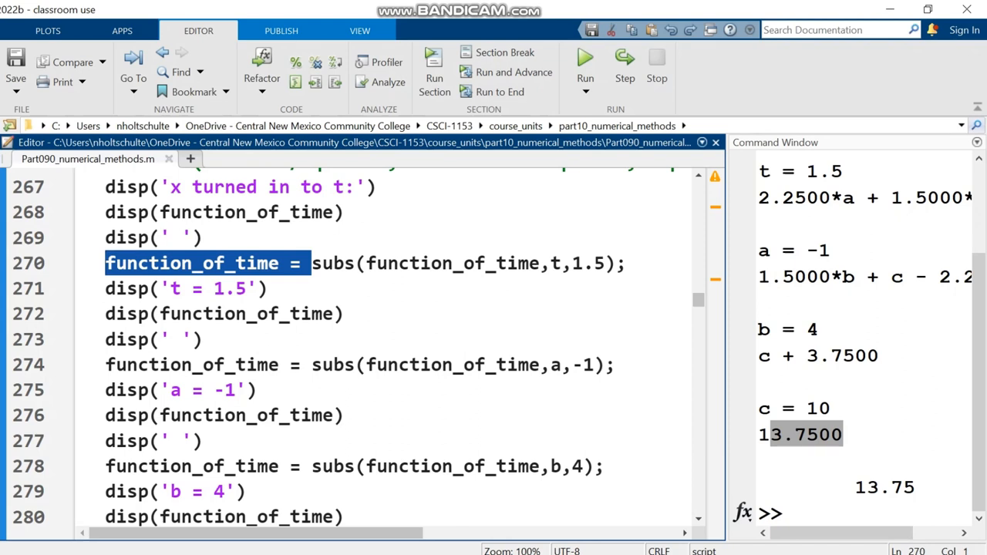
pyautogui.press('BackSpace')
pyautogui.moveTo(419, 263); pyautogui.dragTo(105, 263)
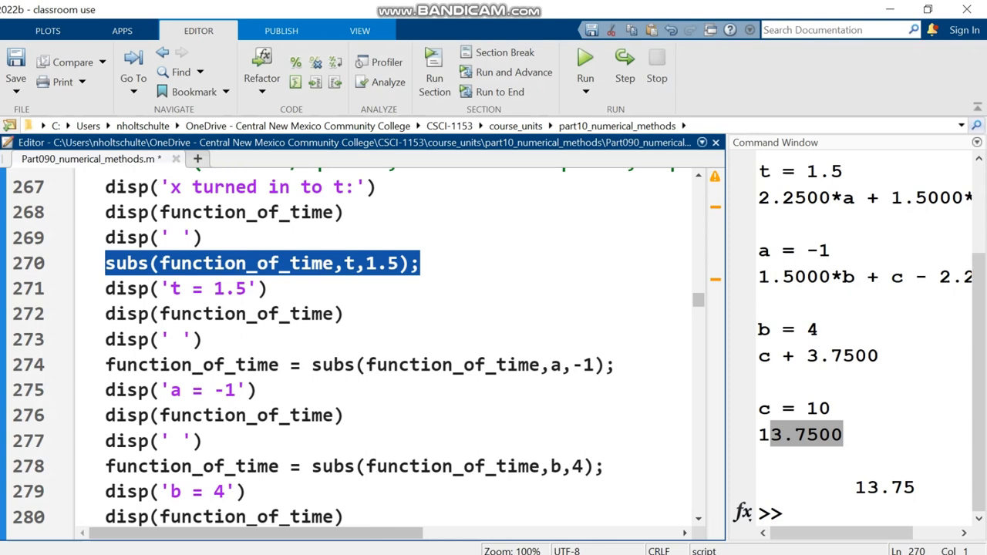
pyautogui.hotkey('ctrl', 'z')
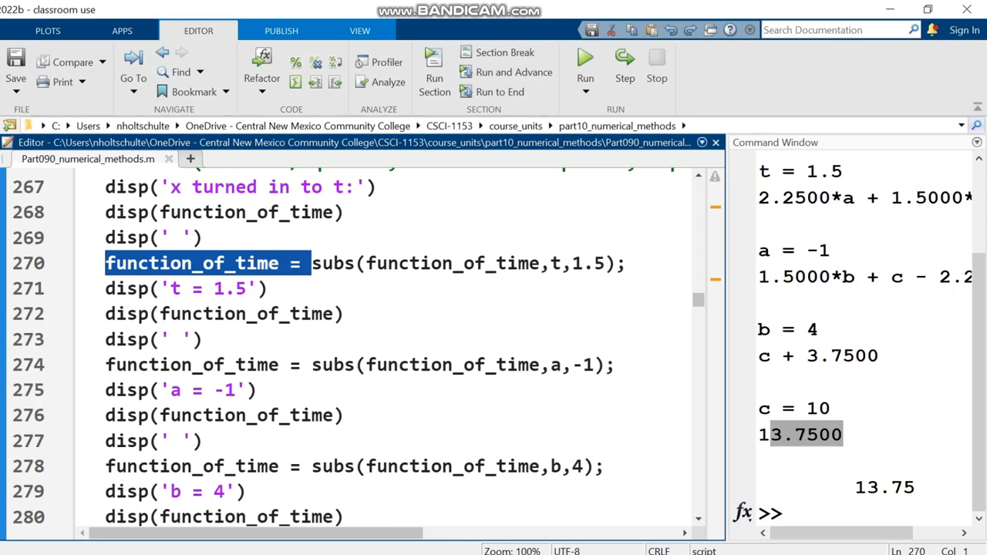
pyautogui.moveTo(626, 262); pyautogui.dragTo(105, 263)
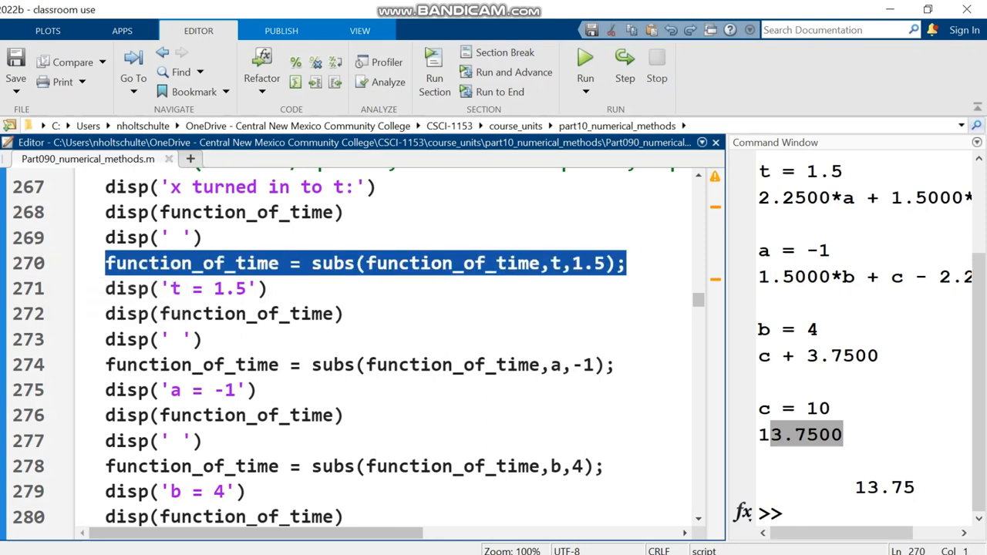
pyautogui.doubleClick(108, 263)
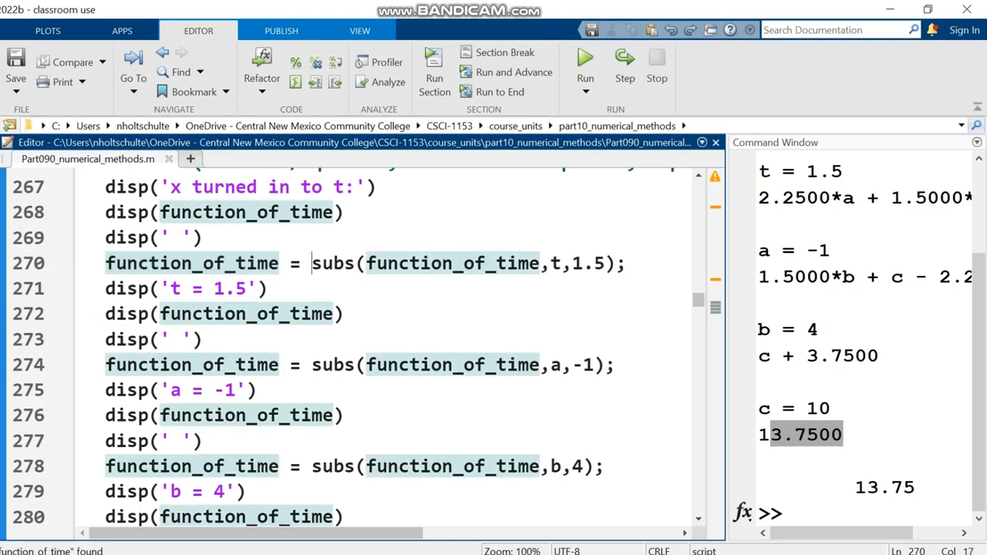
pyautogui.moveTo(312, 262); pyautogui.dragTo(626, 263)
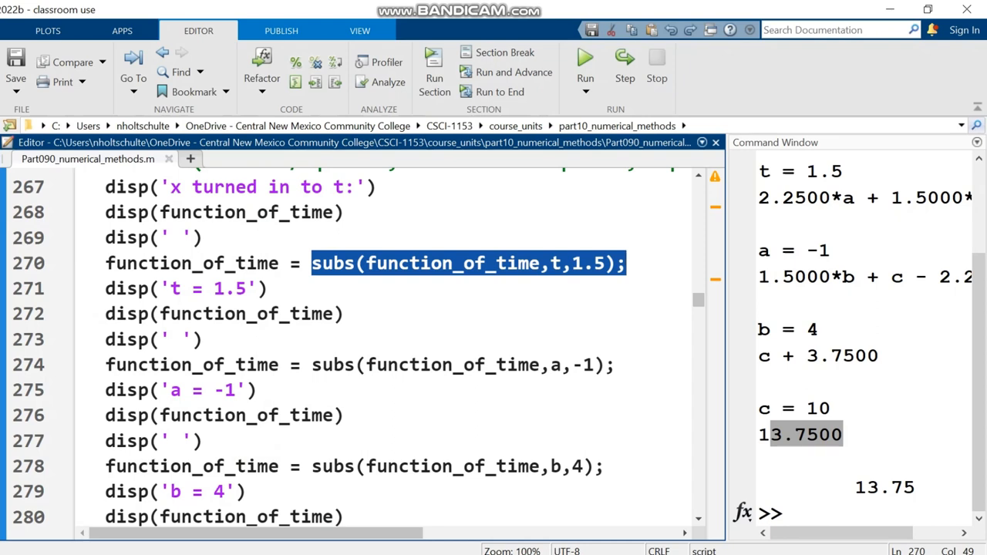
pyautogui.moveTo(106, 365); pyautogui.dragTo(616, 365)
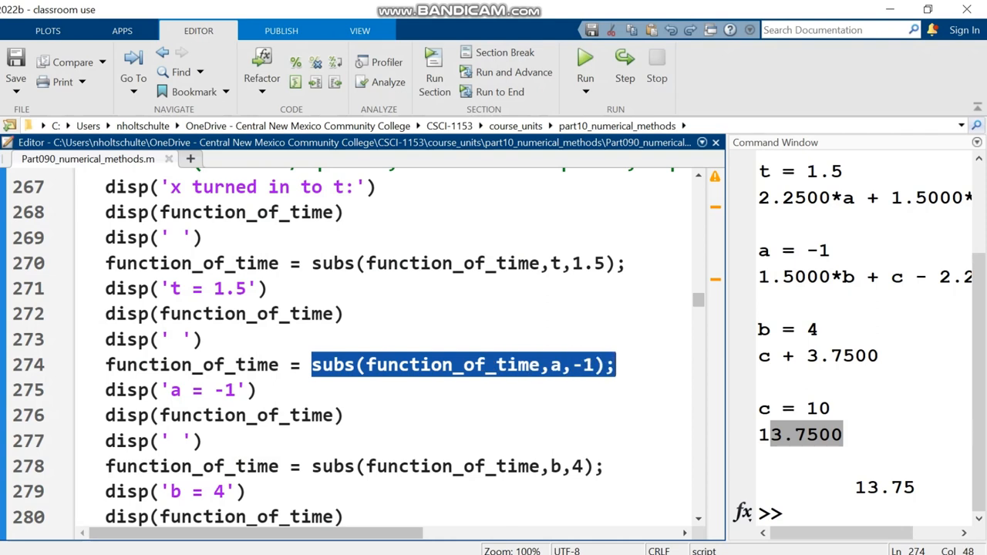
pyautogui.moveTo(202, 466); pyautogui.dragTo(604, 466)
pyautogui.scroll(-1, 604, 466)
pyautogui.scroll(-2, 604, 465)
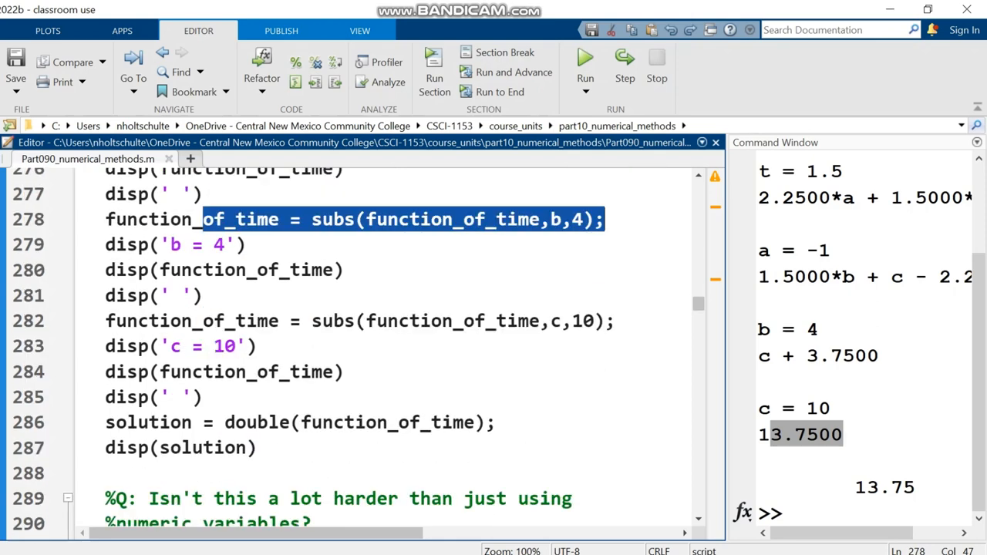
pyautogui.moveTo(279, 321)
pyautogui.mouseDown()
pyautogui.moveTo(259, 346)
pyautogui.moveTo(615, 321)
pyautogui.mouseUp()
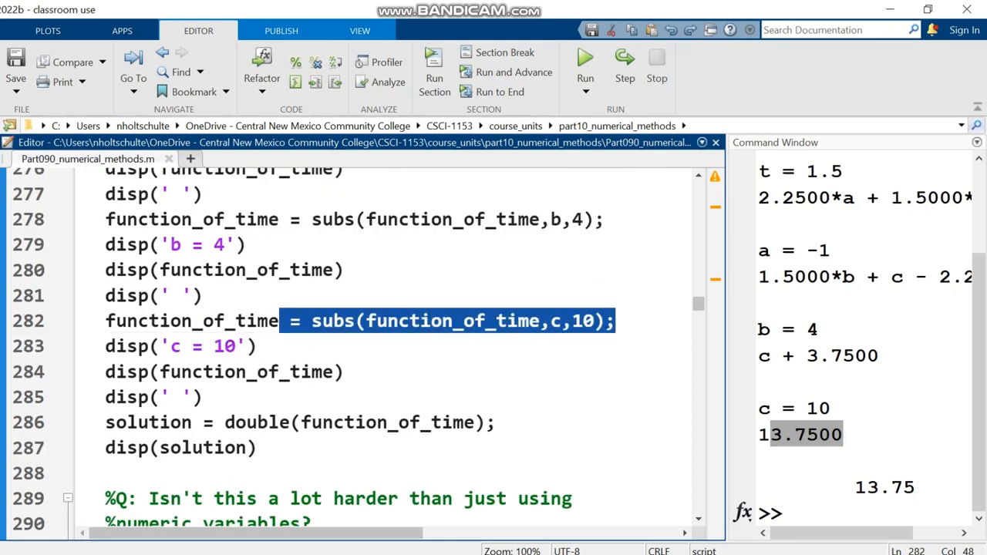
pyautogui.scroll(-1, 615, 321)
pyautogui.moveTo(224, 340); pyautogui.dragTo(495, 340)
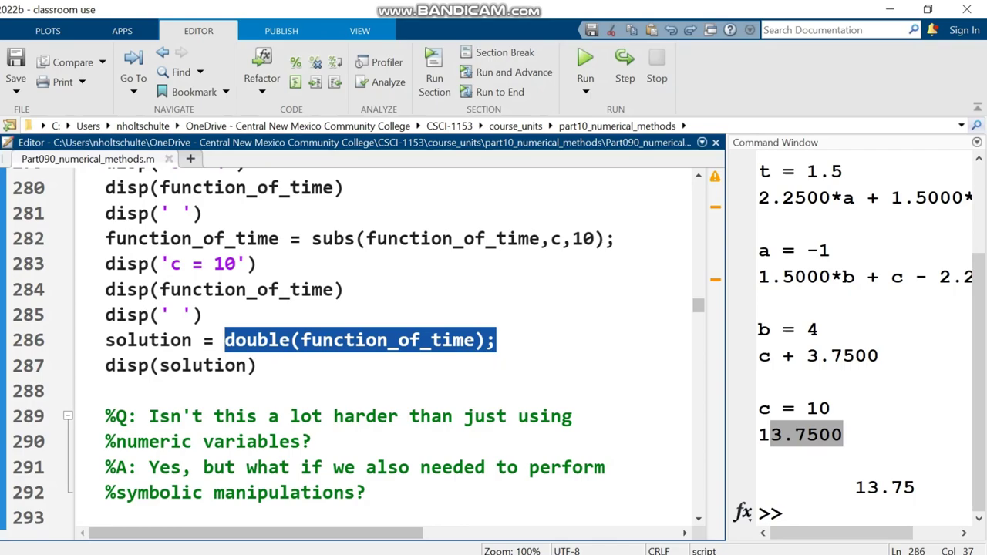
pyautogui.doubleClick(284, 340)
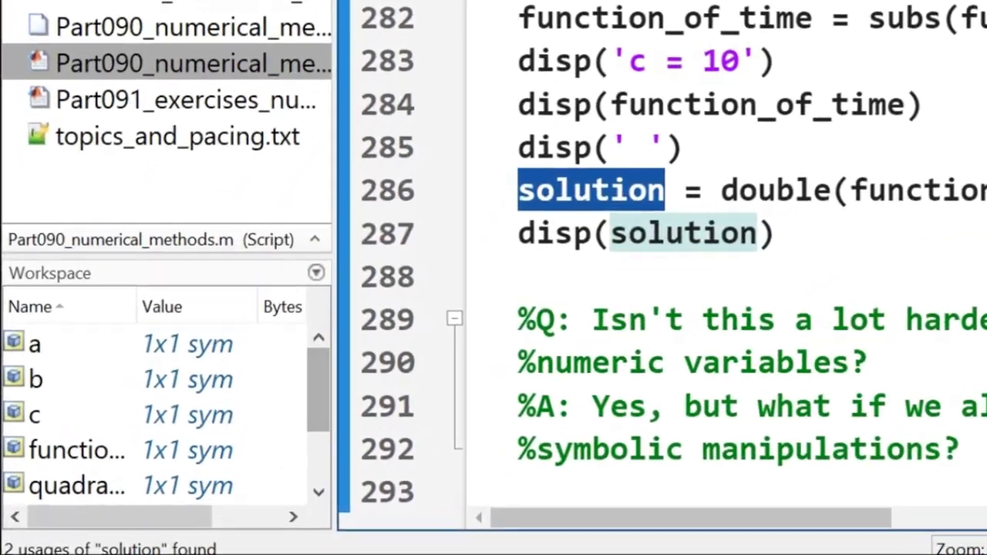
pyautogui.scroll(-1, 192, 432)
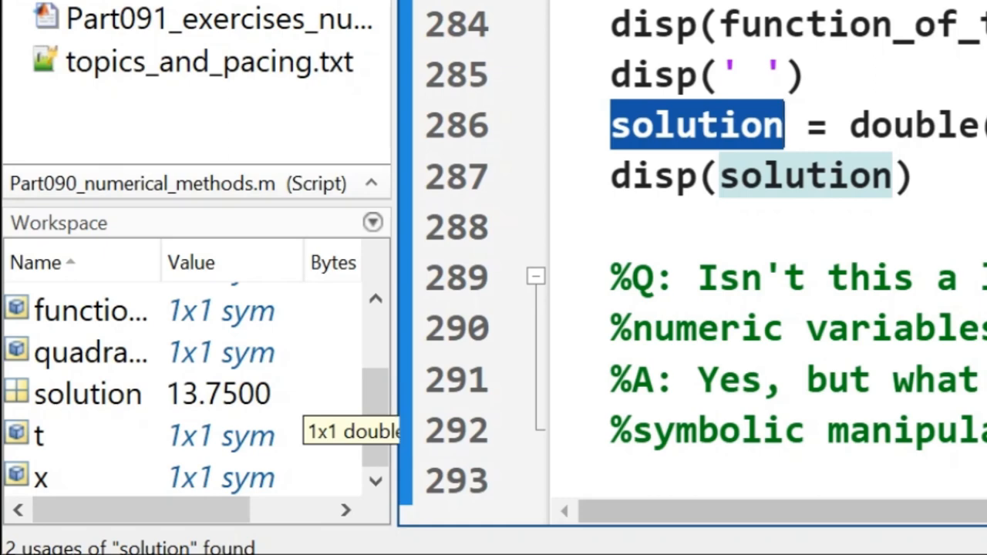
pyautogui.moveTo(139, 510); pyautogui.dragTo(222, 510)
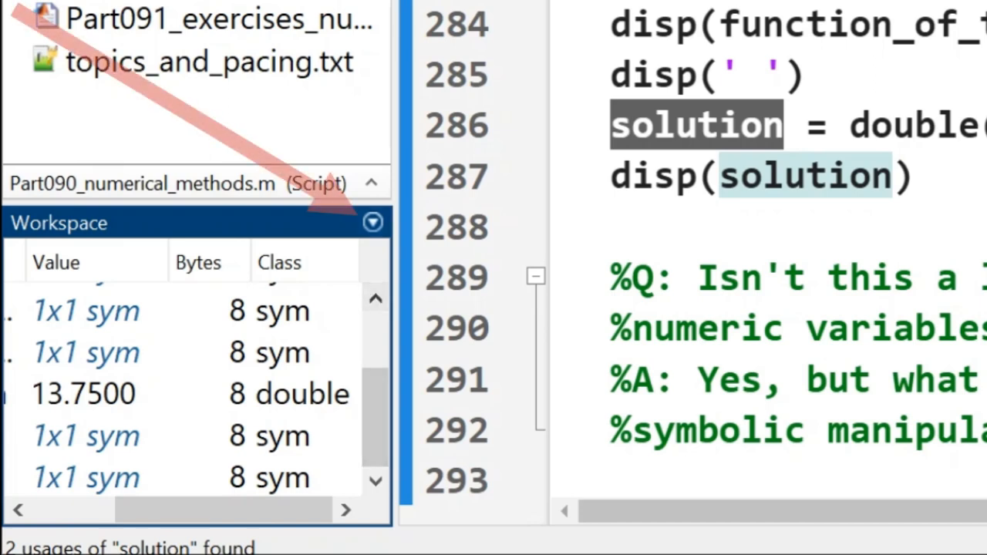
pyautogui.click(373, 223)
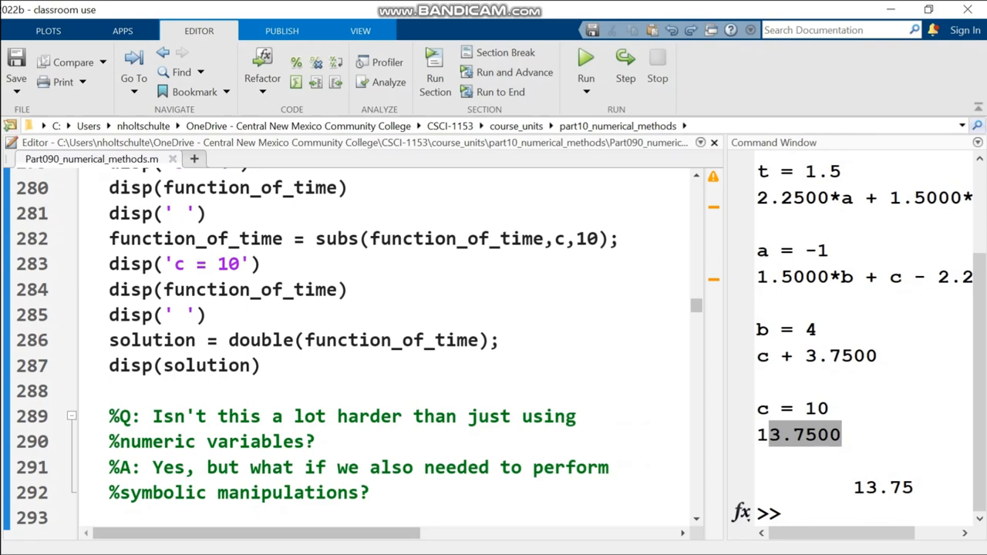
# - Highlight the question and answer comments of Substitution example 2 (lines 291–292) while explaining
pyautogui.click(346, 391)
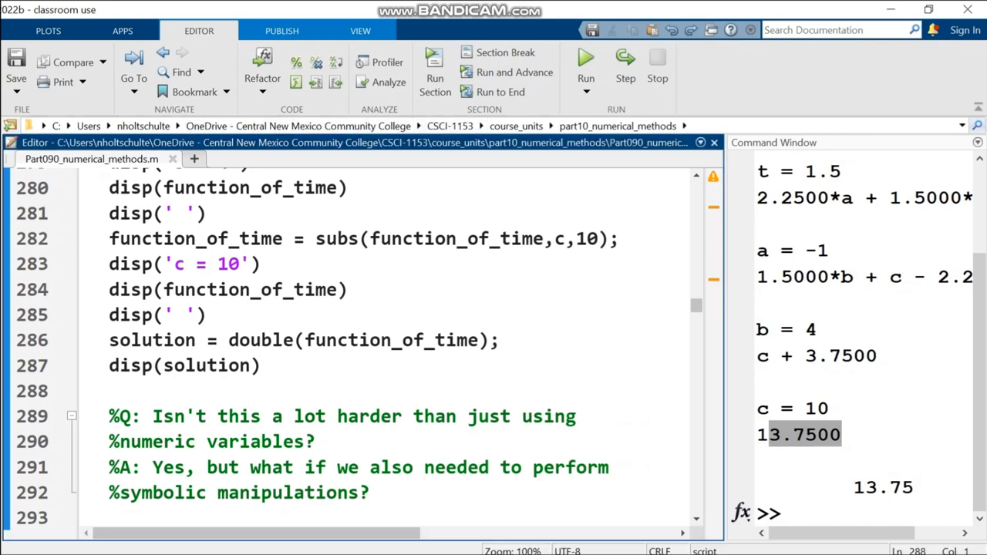
pyautogui.scroll(-1, 347, 347)
pyautogui.scroll(-1, 347, 347)
pyautogui.moveTo(151, 251); pyautogui.dragTo(458, 302)
pyautogui.click(316, 277)
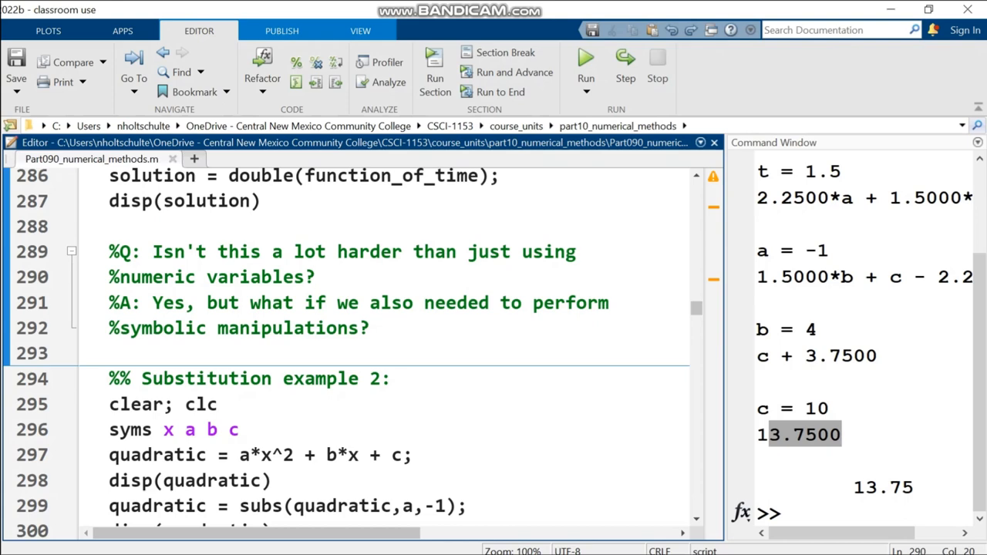
pyautogui.moveTo(152, 302); pyautogui.dragTo(370, 327)
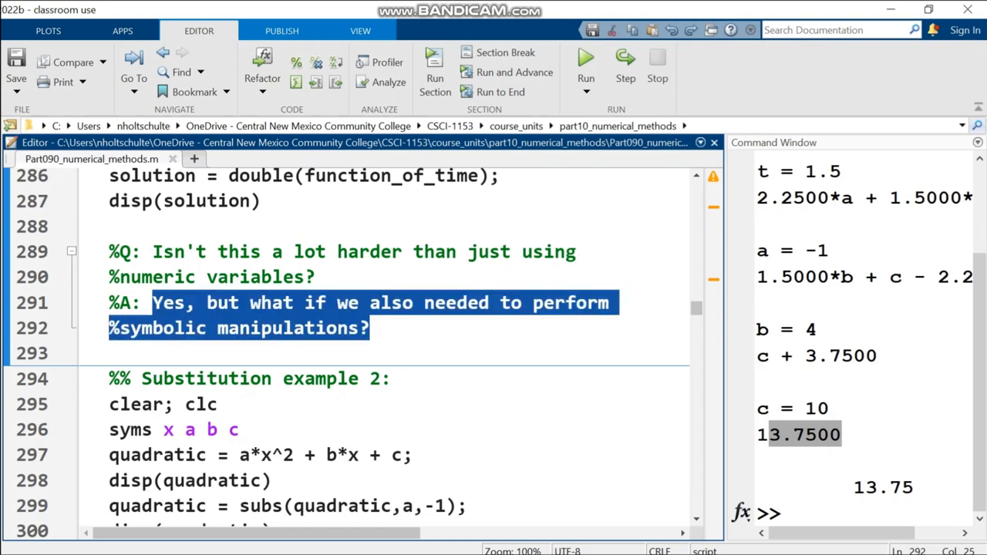
pyautogui.click(108, 302)
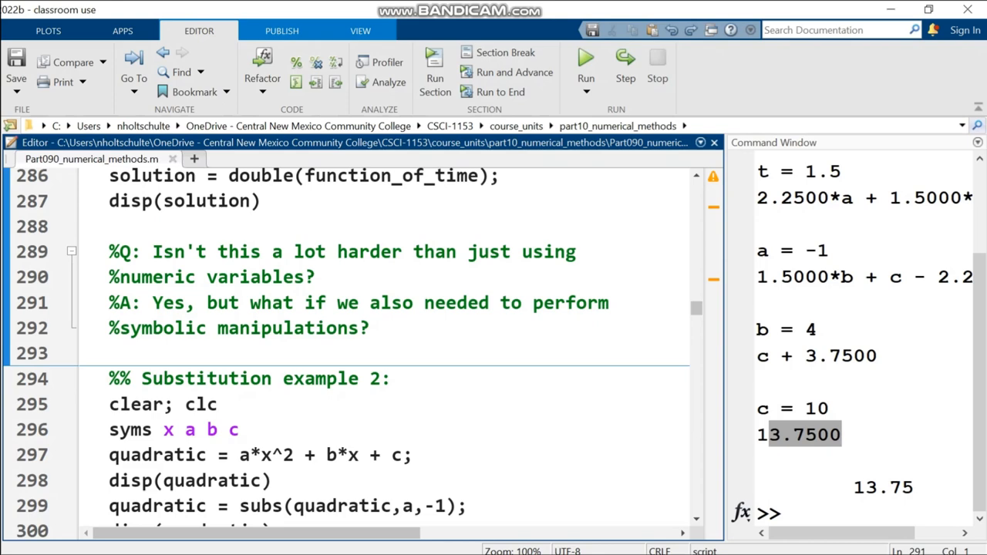
# - Give the Command Window more room and place the caret inside Substitution example 2
pyautogui.moveTo(725, 308); pyautogui.dragTo(543, 309)
pyautogui.scroll(-1, 308, 347)
pyautogui.click(218, 321)
pyautogui.scroll(-1, 270, 347)
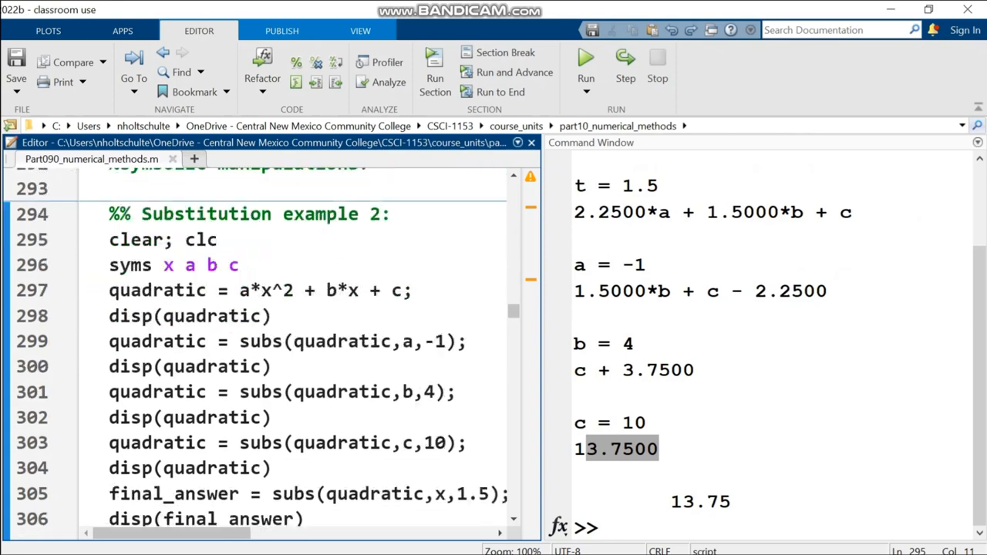
# - Run Substitution example 2 so the output steps the quadratic to -x^2 + 4*x + 10 and 13.7500
pyautogui.press('Down')
pyautogui.press('Down')
pyautogui.press('Down')
pyautogui.press('End')
pyautogui.hotkey('ctrl', 'Return')
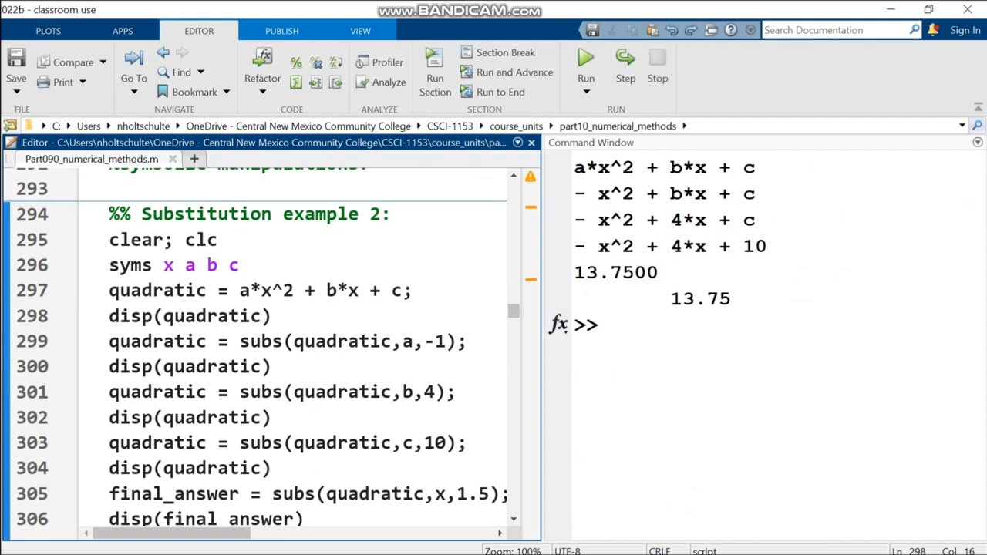
pyautogui.hotkey('ctrl', '0')
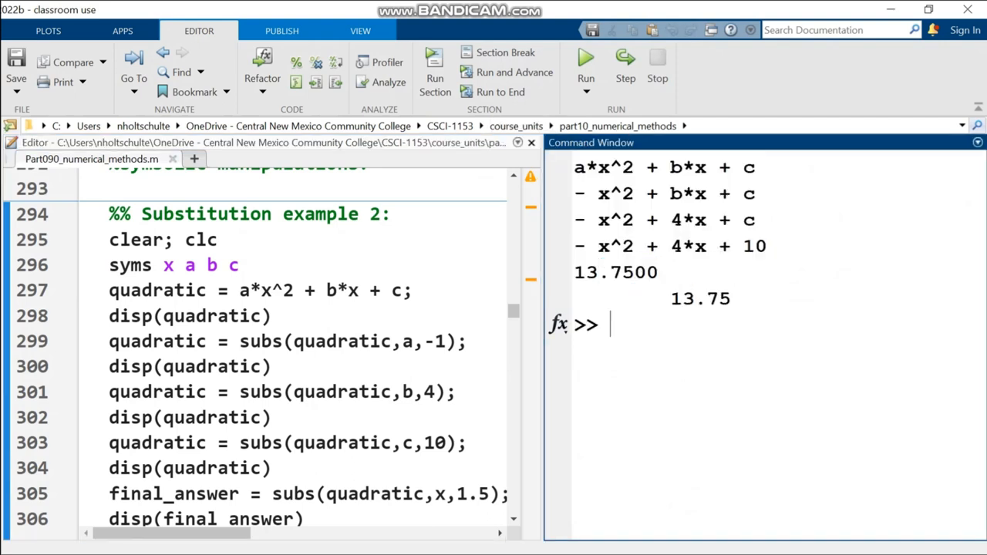
# - Highlight the substitution chain on lines 298–305, then the consolidated example on lines 311–317
pyautogui.moveTo(162, 315); pyautogui.dragTo(337, 494)
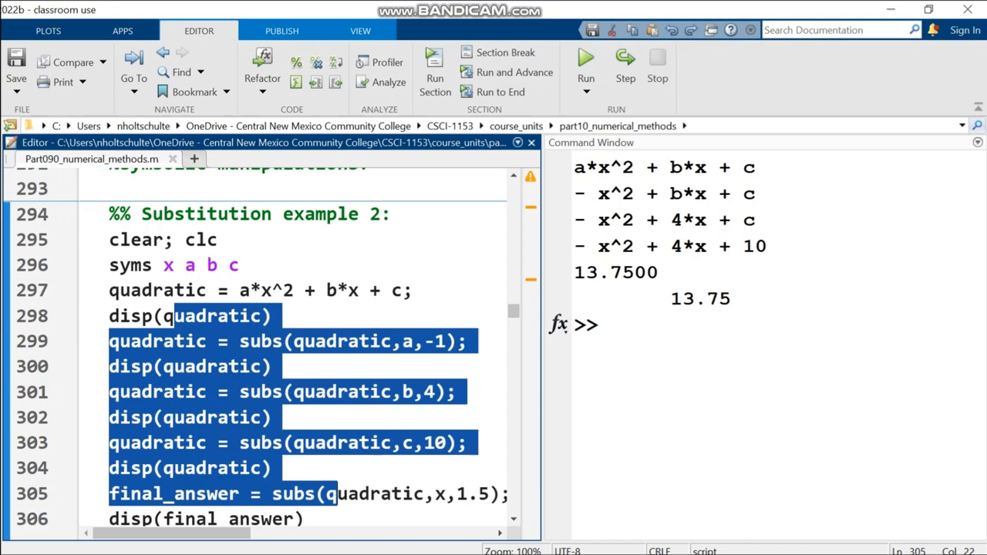
pyautogui.click(277, 468)
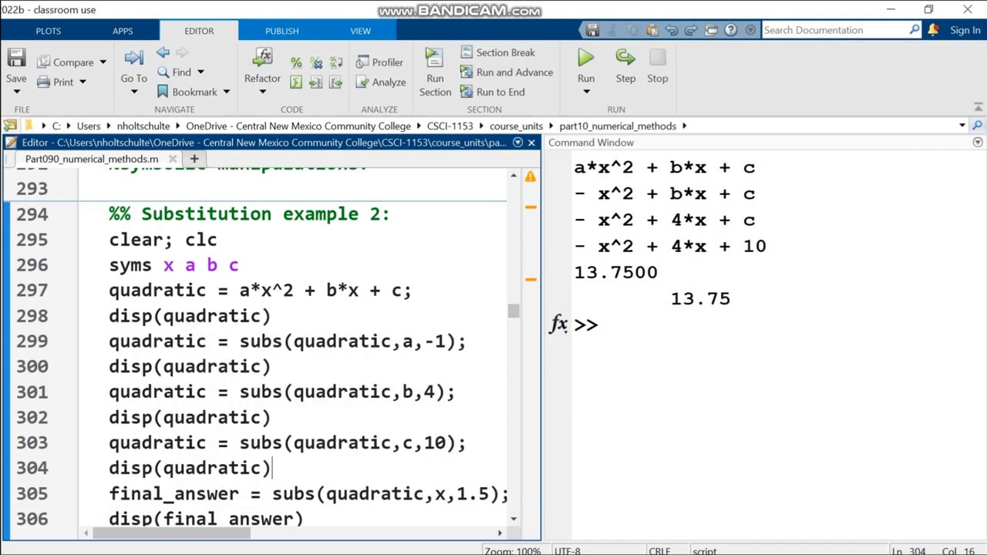
pyautogui.scroll(-2, 293, 347)
pyautogui.scroll(-1, 292, 347)
pyautogui.scroll(-2, 292, 347)
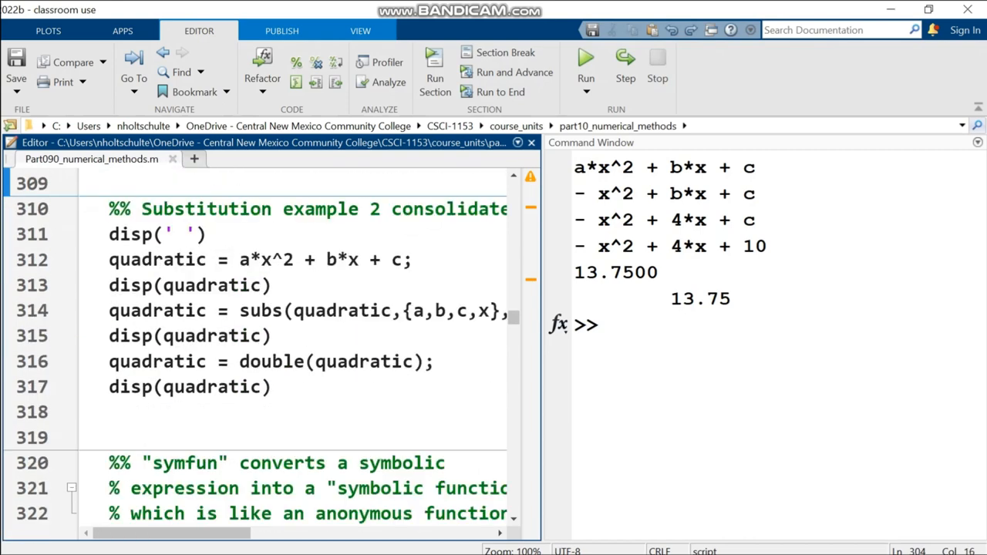
pyautogui.moveTo(108, 234); pyautogui.dragTo(271, 387)
# - Highlight the latest quadratic output and widen the script editor to show full lines
pyautogui.click(271, 386)
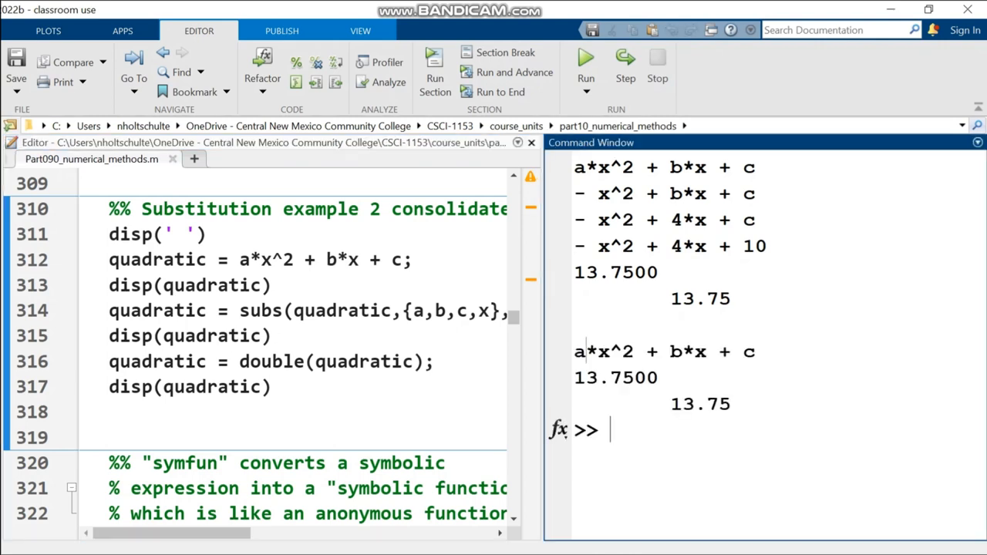
pyautogui.moveTo(586, 351); pyautogui.dragTo(730, 404)
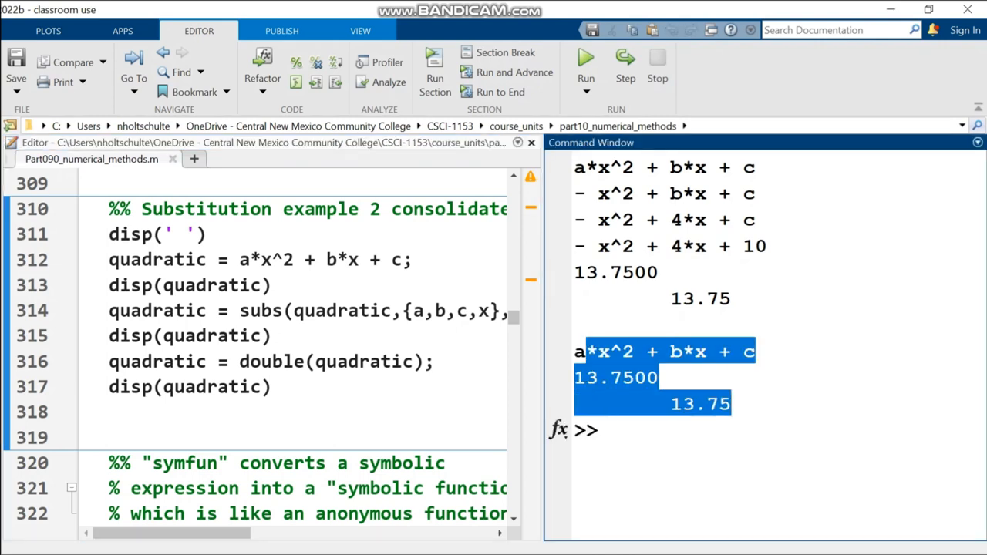
pyautogui.moveTo(544, 478); pyautogui.dragTo(735, 478)
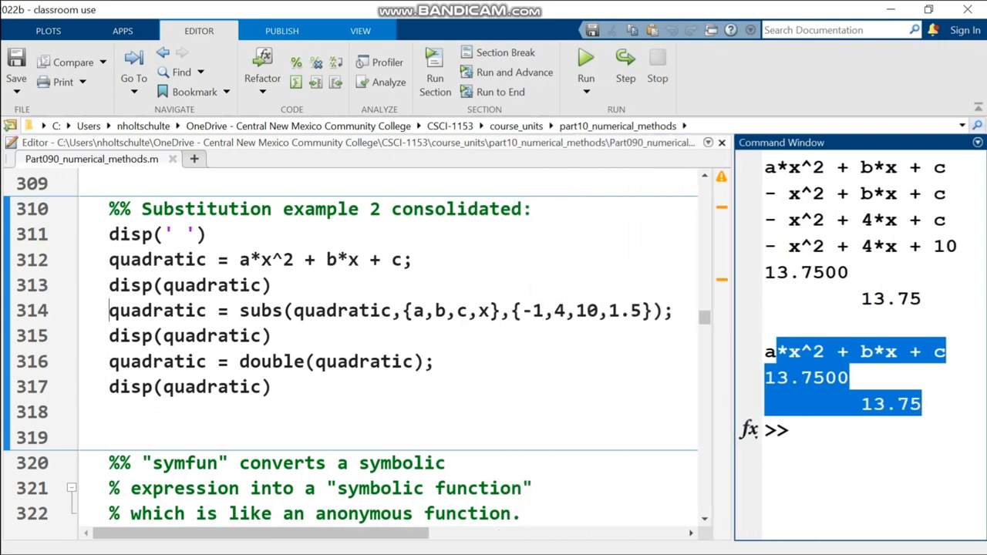
pyautogui.moveTo(109, 310); pyautogui.dragTo(686, 310)
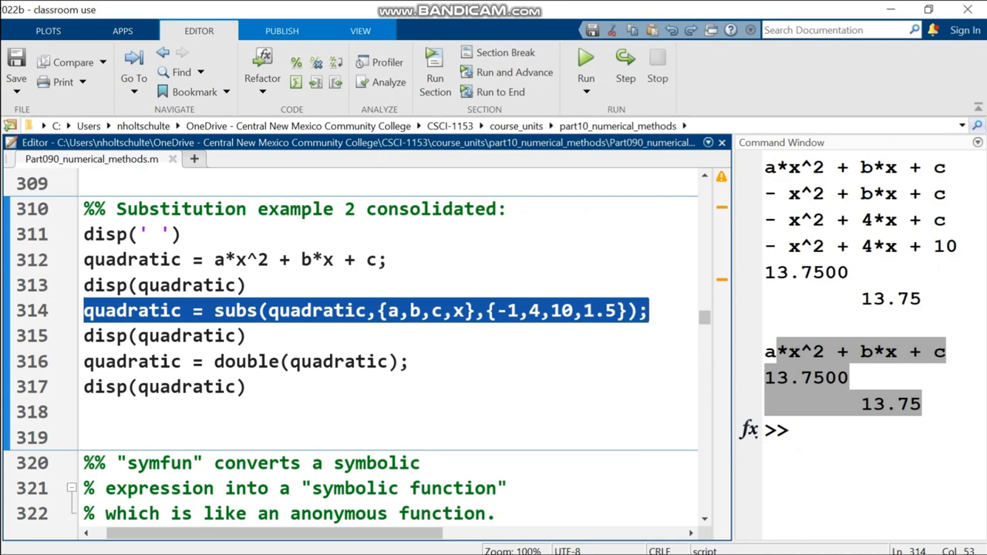
# - Pick apart line 314's subs call: the expression, the symbol list {a,b,c,x} and the values {-1,4,10,1.5}
pyautogui.moveTo(649, 309); pyautogui.dragTo(84, 310)
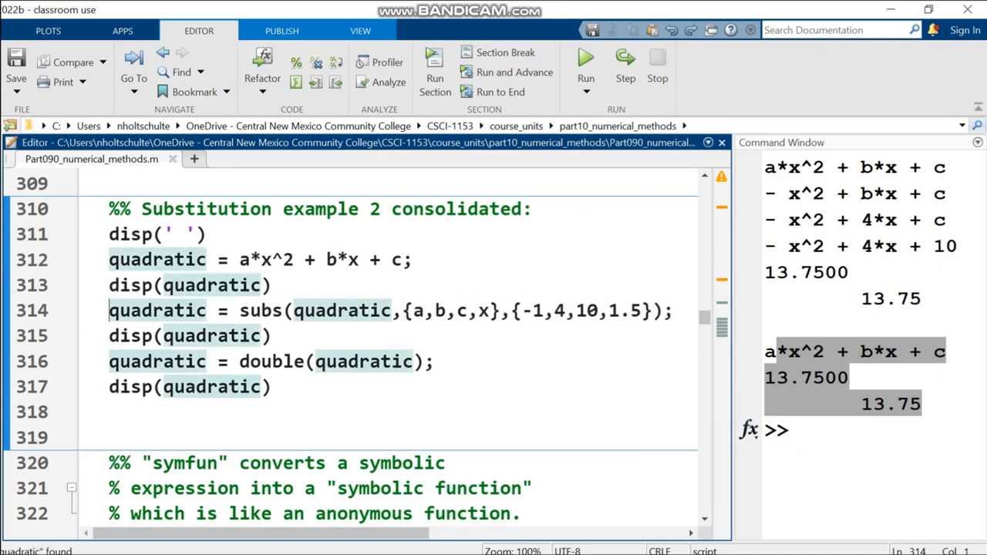
pyautogui.doubleClick(260, 310)
pyautogui.doubleClick(341, 310)
pyautogui.moveTo(402, 310); pyautogui.dragTo(501, 310)
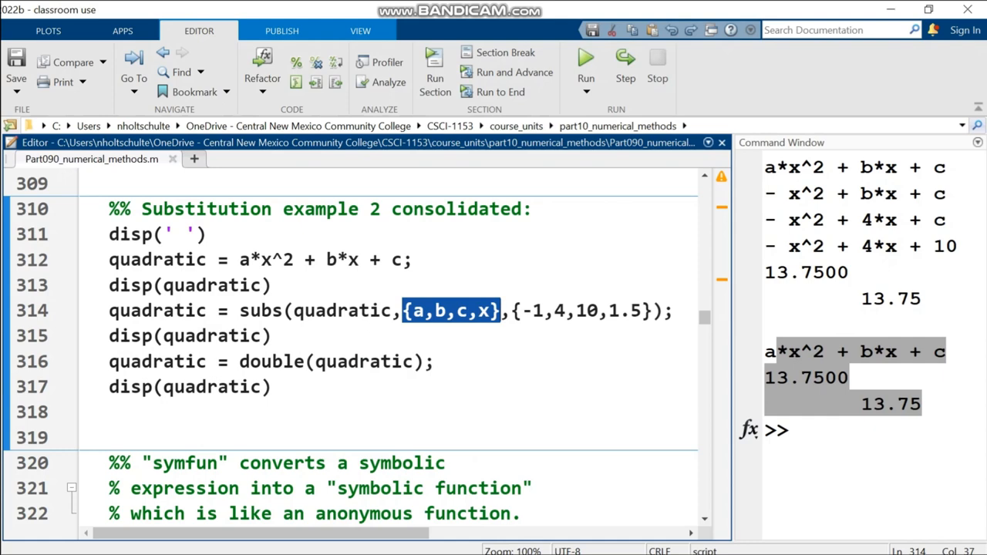
pyautogui.moveTo(510, 310); pyautogui.dragTo(652, 309)
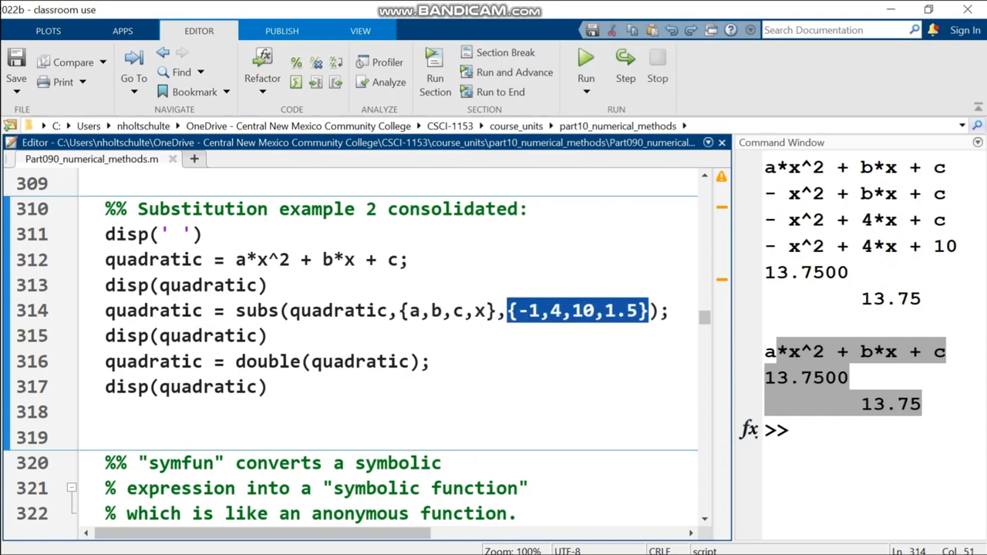
pyautogui.press('Down')
pyautogui.press('Down')
pyautogui.press('Down')
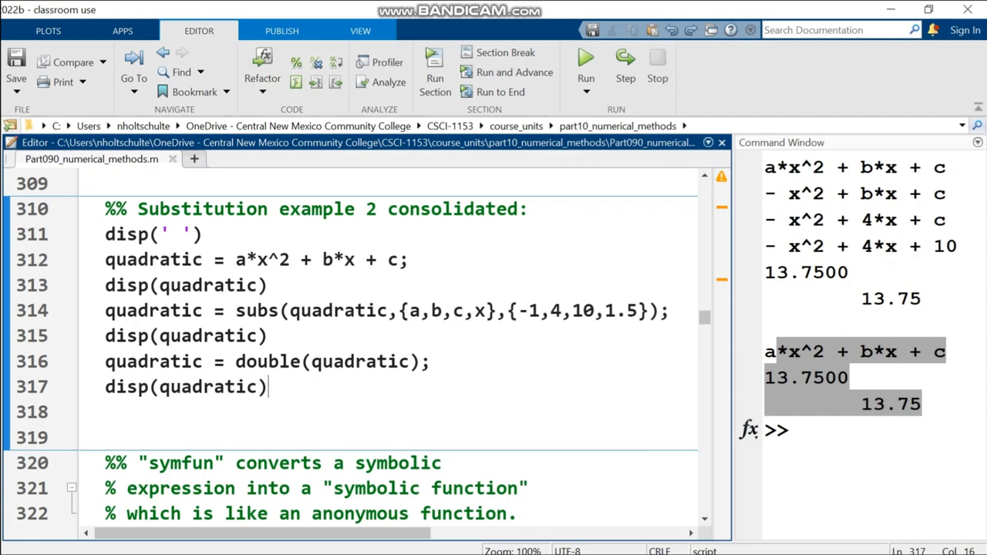
pyautogui.scroll(4, 347, 347)
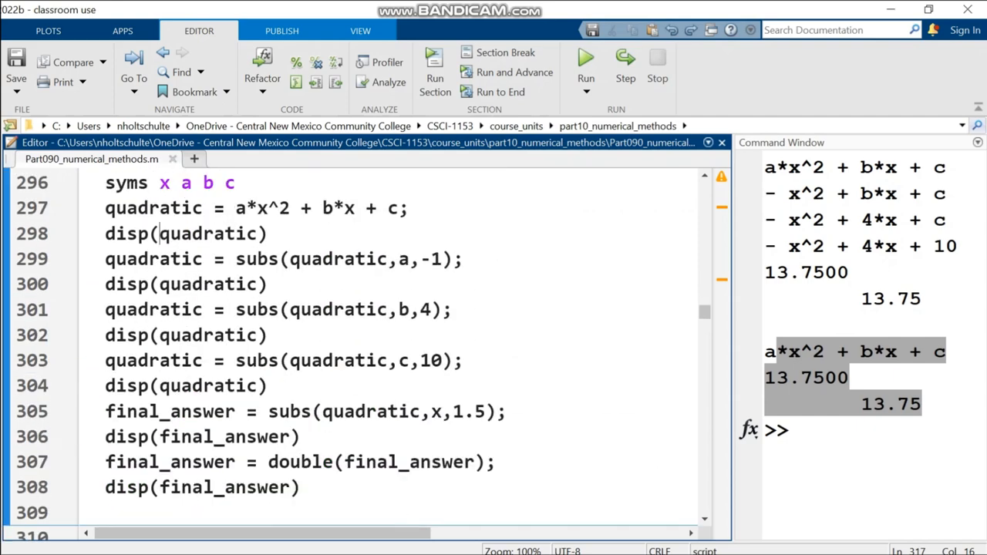
pyautogui.moveTo(160, 234); pyautogui.dragTo(441, 412)
# - Compare the one-line substitution with the separate substitution steps on lines 299–306
pyautogui.hotkey('shift', 'Down')
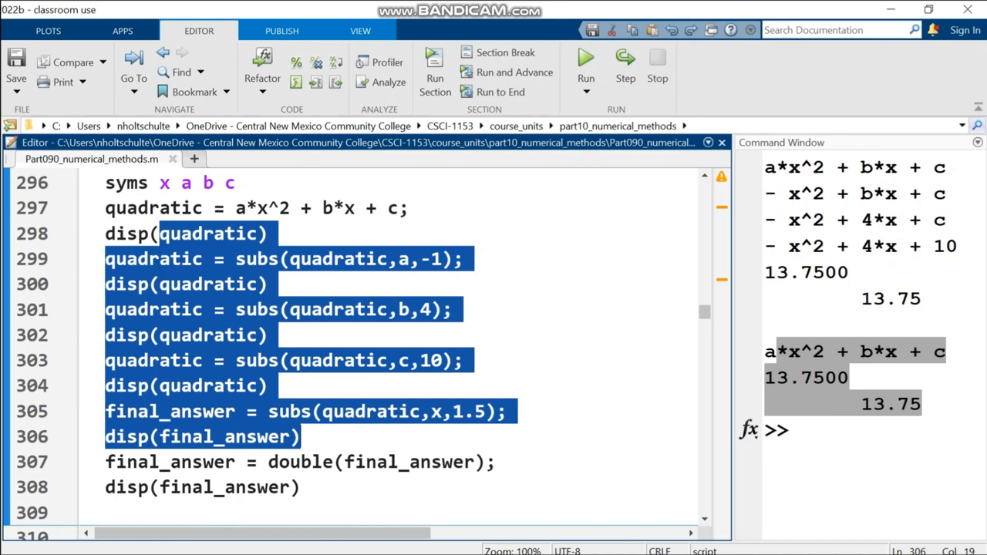
pyautogui.click(432, 411)
pyautogui.scroll(-2, 346, 347)
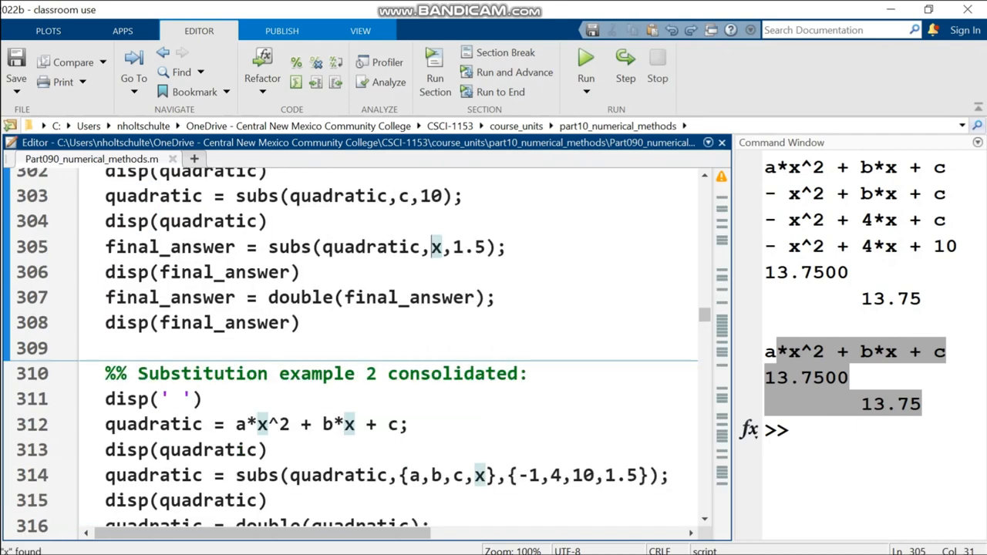
pyautogui.scroll(-2, 347, 347)
pyautogui.moveTo(398, 310); pyautogui.dragTo(495, 311)
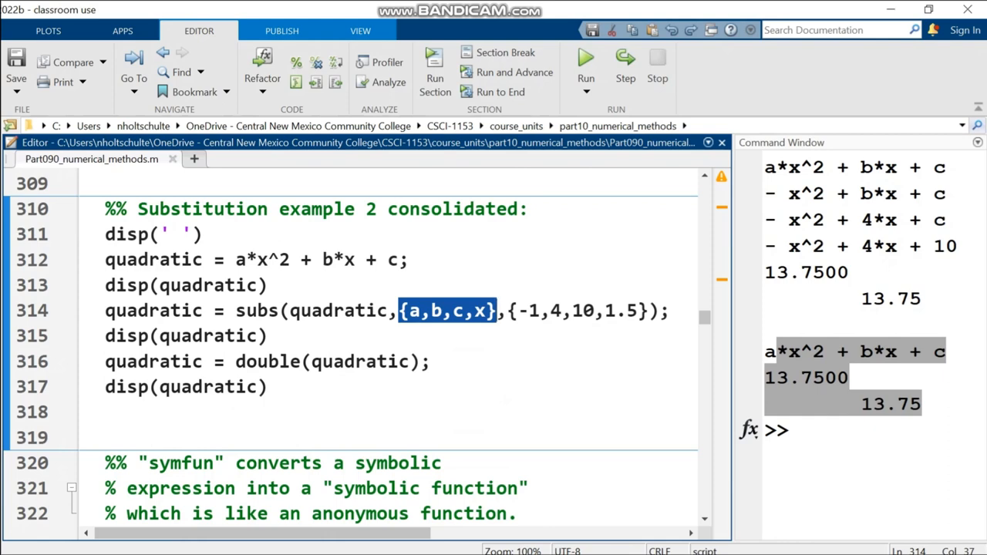
pyautogui.scroll(2, 351, 347)
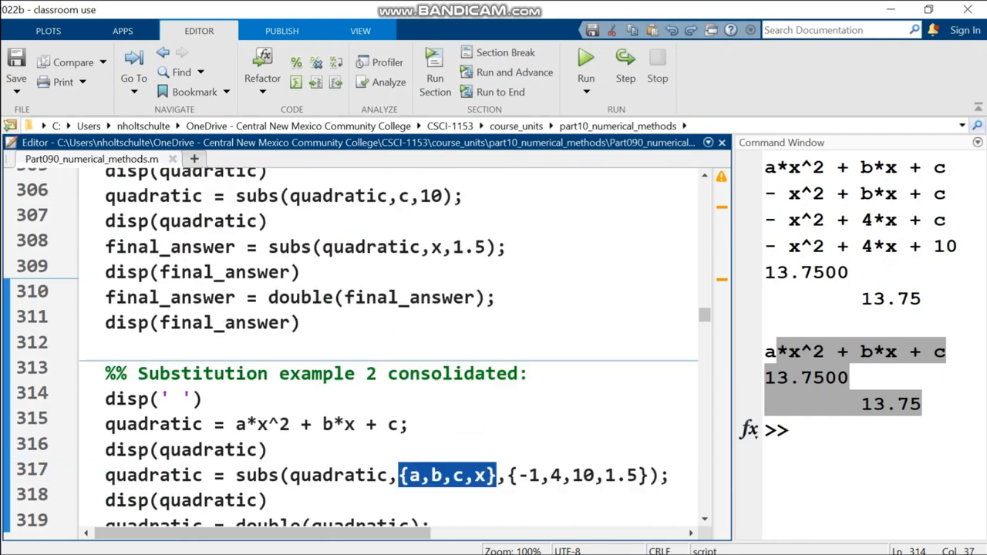
pyautogui.scroll(2, 350, 347)
pyautogui.moveTo(108, 259)
pyautogui.mouseDown()
pyautogui.moveTo(227, 309)
pyautogui.moveTo(480, 462)
pyautogui.moveTo(304, 436)
pyautogui.mouseUp()
pyautogui.click(304, 436)
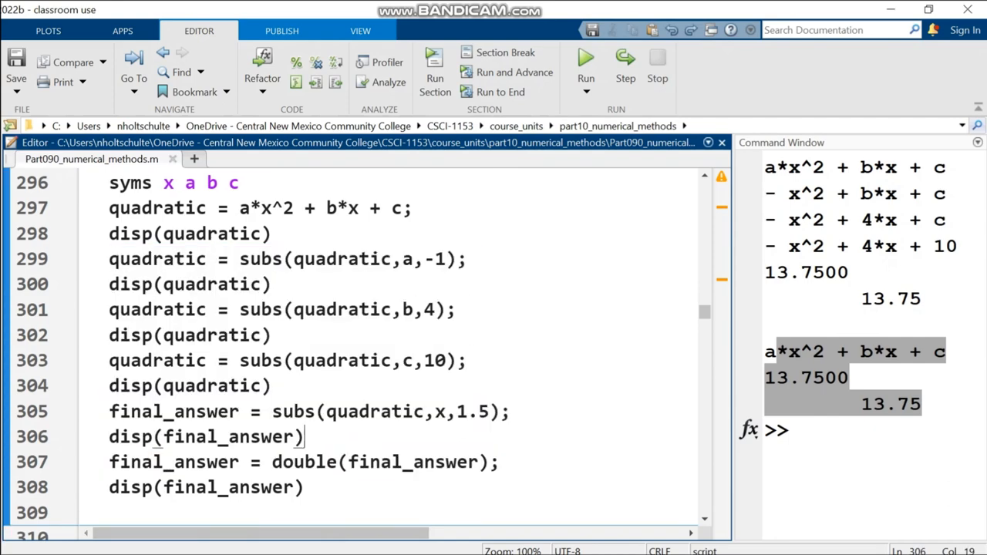
pyautogui.scroll(-1, 351, 347)
pyautogui.scroll(-2, 351, 347)
pyautogui.scroll(-2, 351, 346)
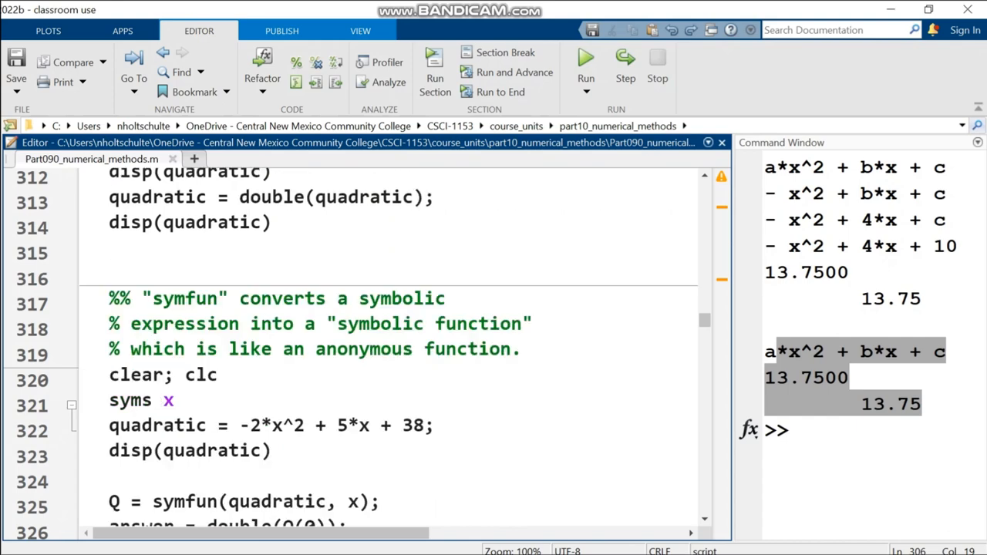
pyautogui.scroll(-2, 350, 347)
# - Highlight the word symfun and the phrase 'anonymous function' in the section comments
pyautogui.moveTo(142, 216)
pyautogui.mouseDown()
pyautogui.moveTo(269, 241)
pyautogui.moveTo(217, 216)
pyautogui.mouseUp()
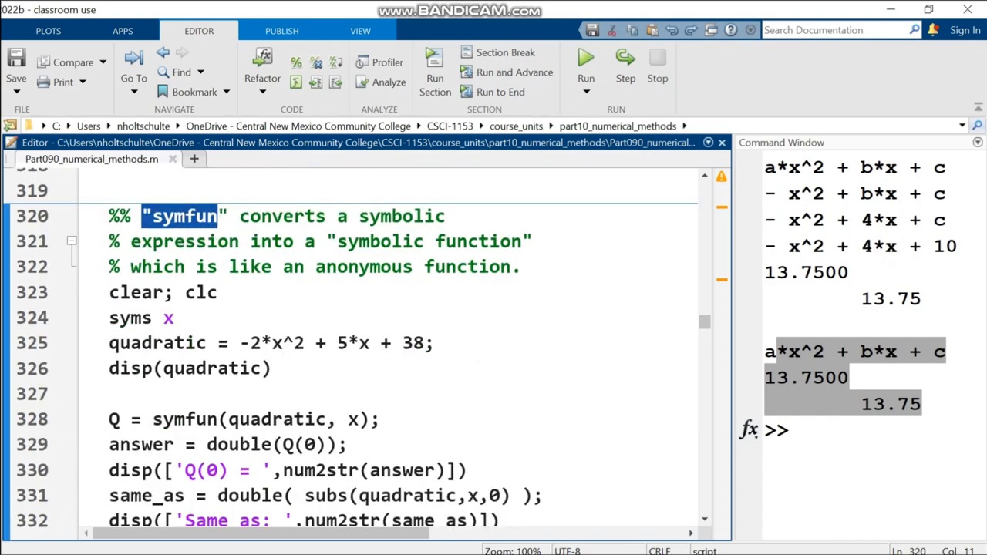
pyautogui.doubleClick(212, 216)
pyautogui.moveTo(306, 266); pyautogui.dragTo(522, 266)
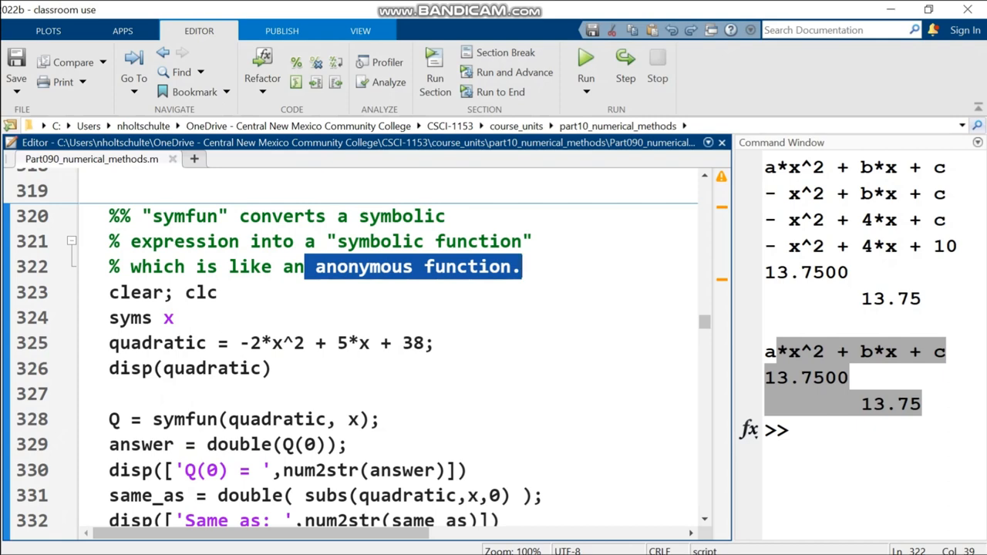
pyautogui.scroll(-1, 367, 343)
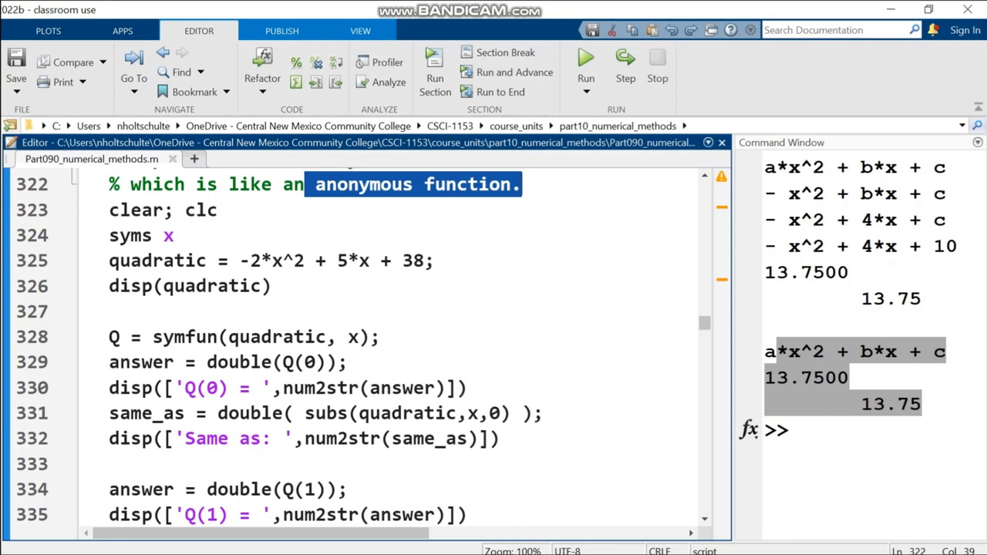
pyautogui.scroll(-1, 366, 343)
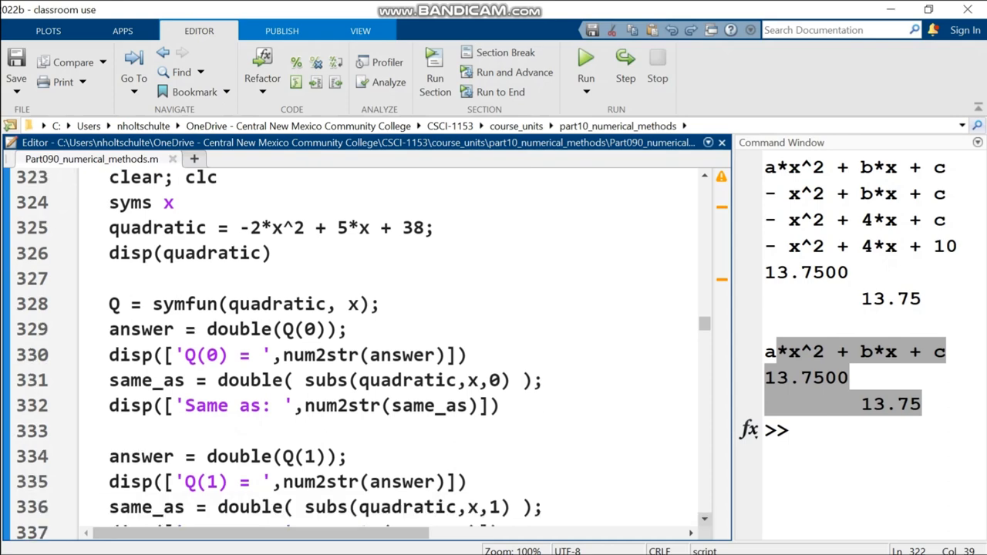
# - Give the output area more room and place the caret inside the symfun section
pyautogui.moveTo(734, 339); pyautogui.dragTo(430, 339)
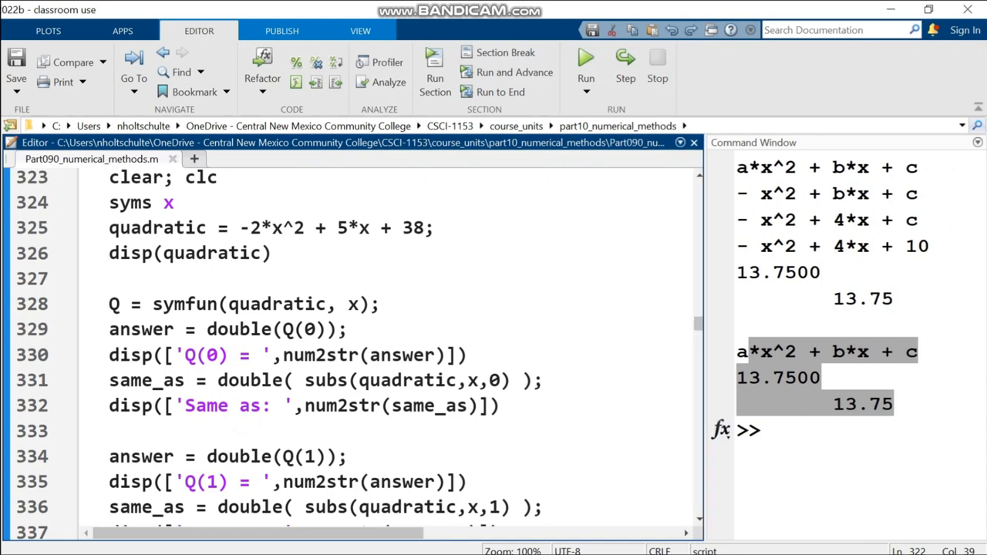
pyautogui.click(326, 355)
pyautogui.hotkey('ctrl', 'Return')
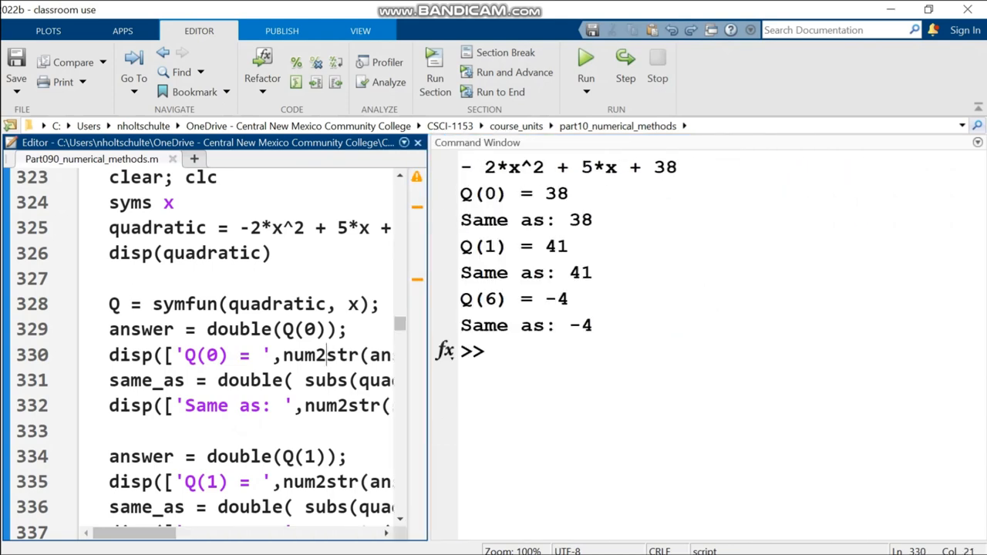
pyautogui.moveTo(429, 339); pyautogui.dragTo(636, 339)
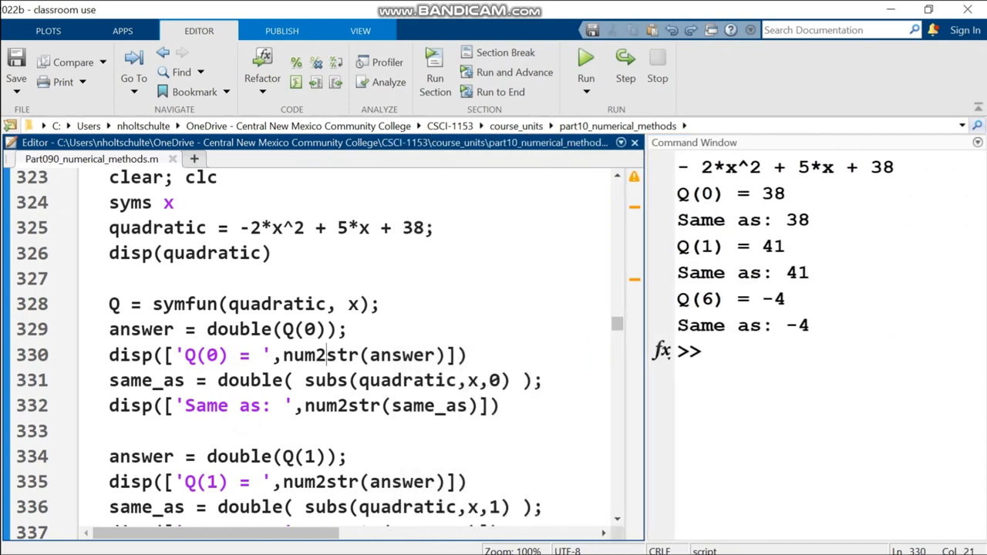
pyautogui.moveTo(435, 227); pyautogui.dragTo(109, 228)
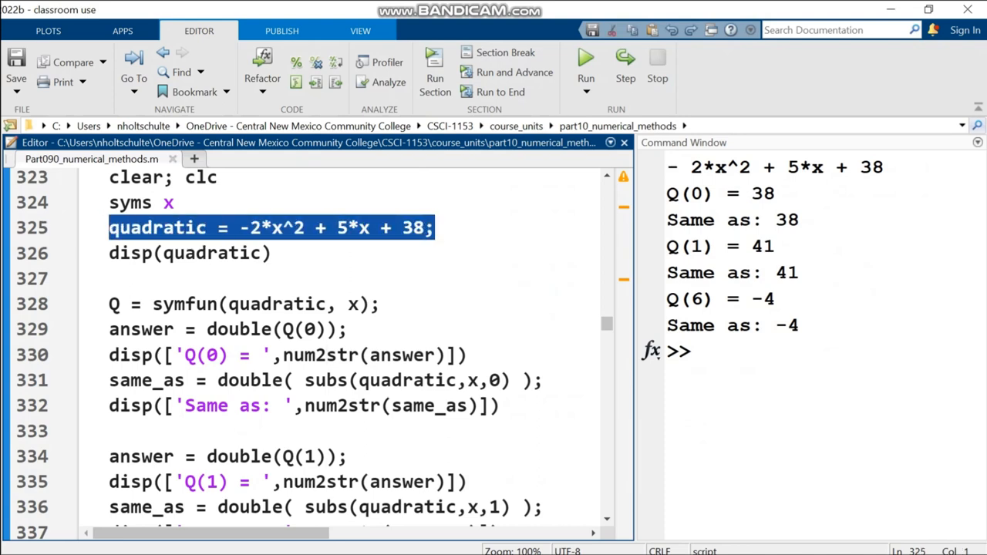
pyautogui.moveTo(153, 304); pyautogui.dragTo(109, 304)
pyautogui.click(120, 304)
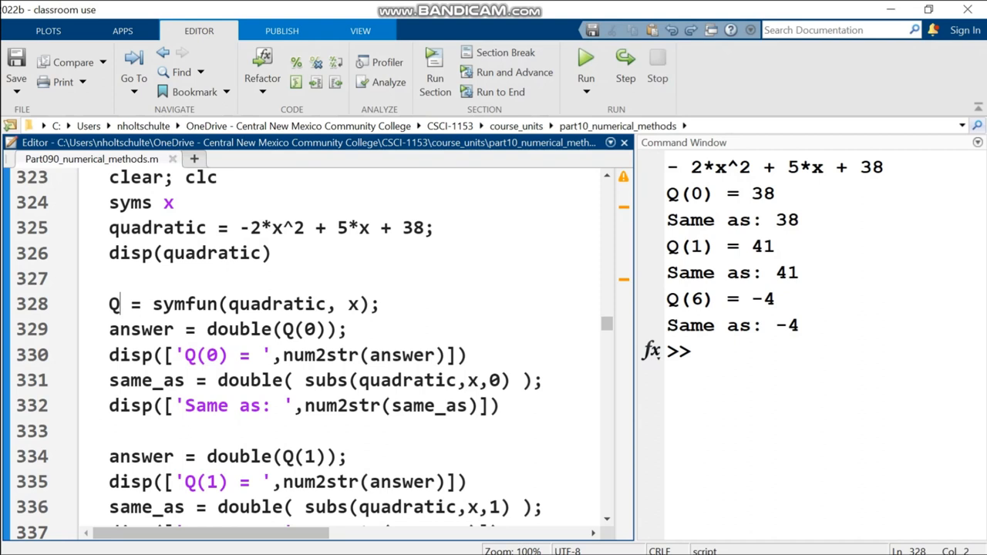
pyautogui.moveTo(119, 227); pyautogui.dragTo(206, 227)
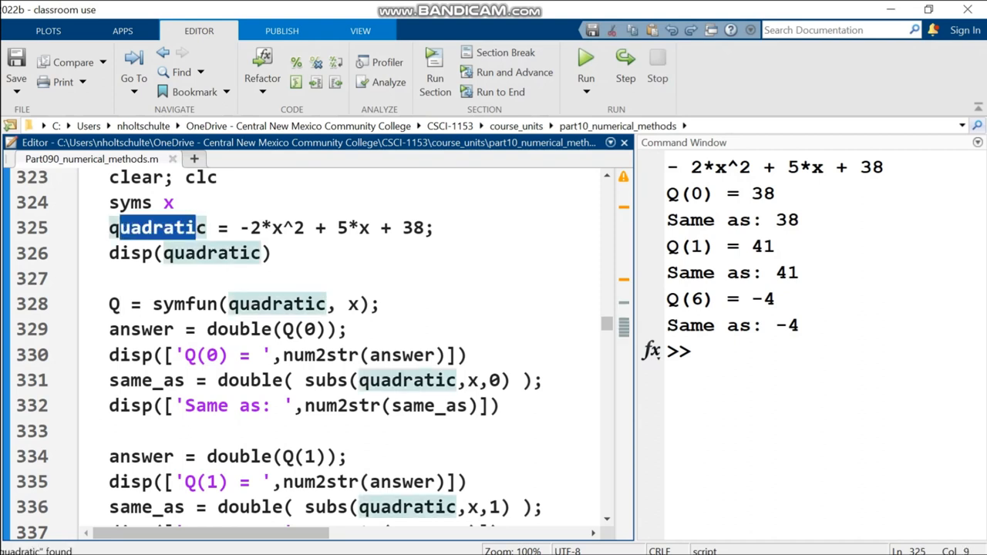
pyautogui.click(153, 304)
pyautogui.moveTo(153, 304); pyautogui.dragTo(324, 304)
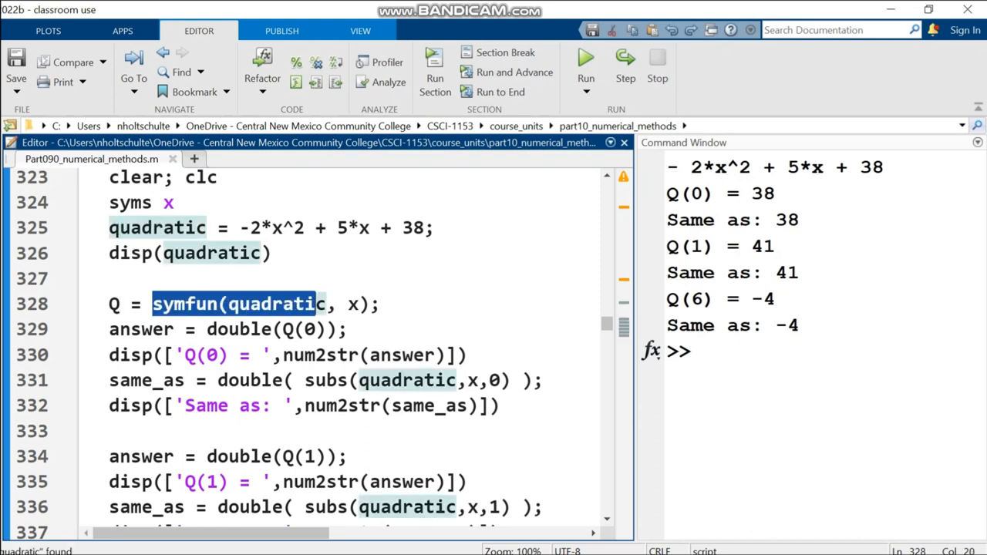
pyautogui.doubleClick(278, 304)
pyautogui.click(327, 304)
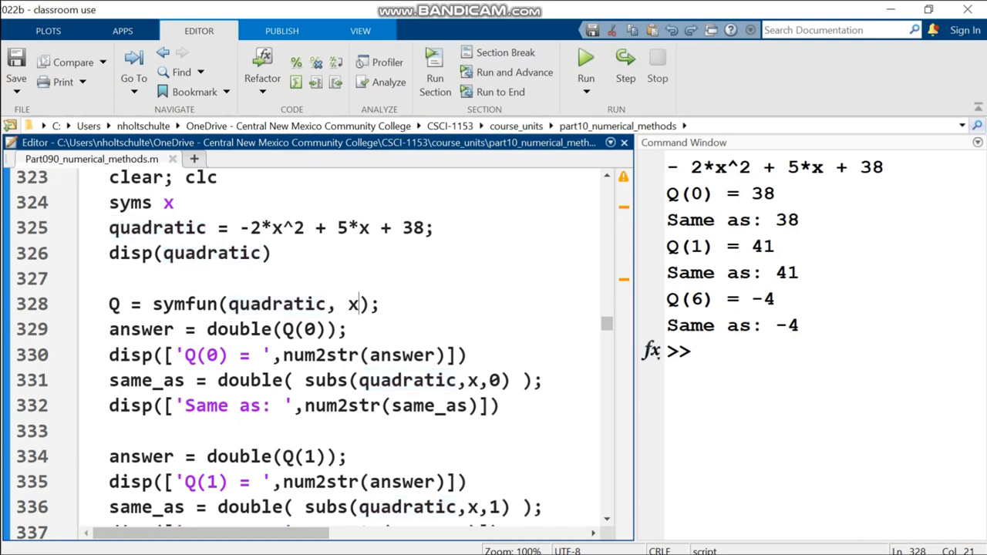
pyautogui.doubleClick(353, 304)
pyautogui.click(347, 304)
pyautogui.moveTo(347, 304); pyautogui.dragTo(371, 303)
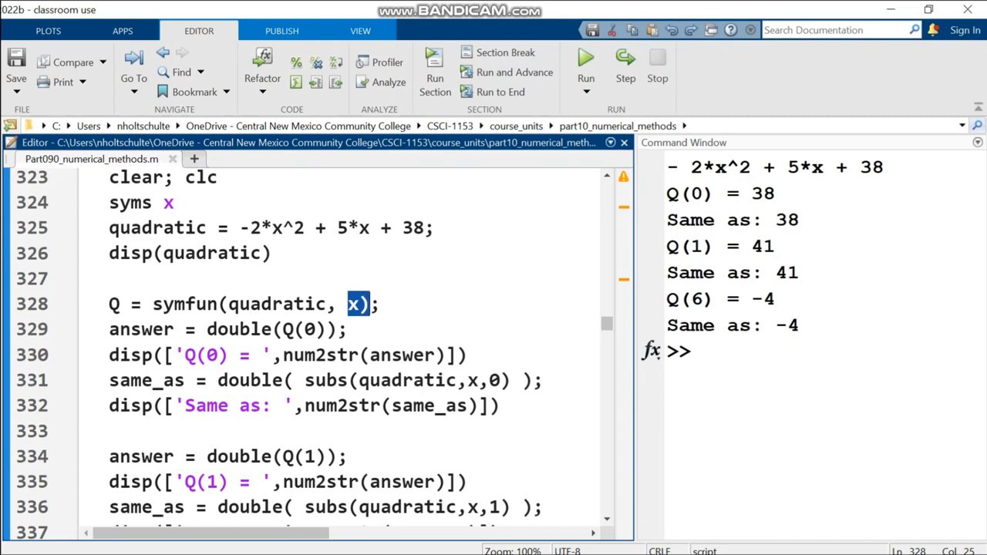
pyautogui.moveTo(206, 329); pyautogui.dragTo(327, 329)
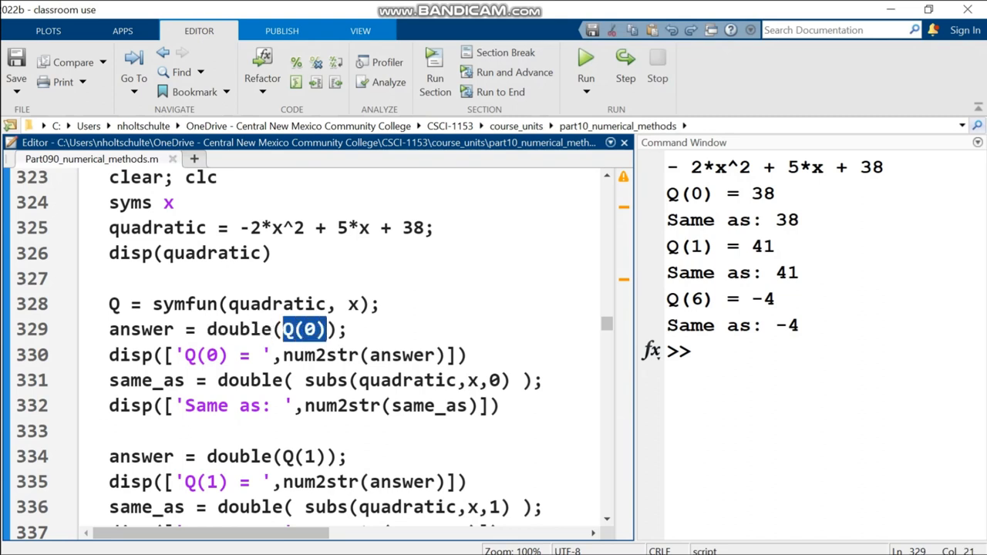
pyautogui.moveTo(348, 330); pyautogui.dragTo(108, 329)
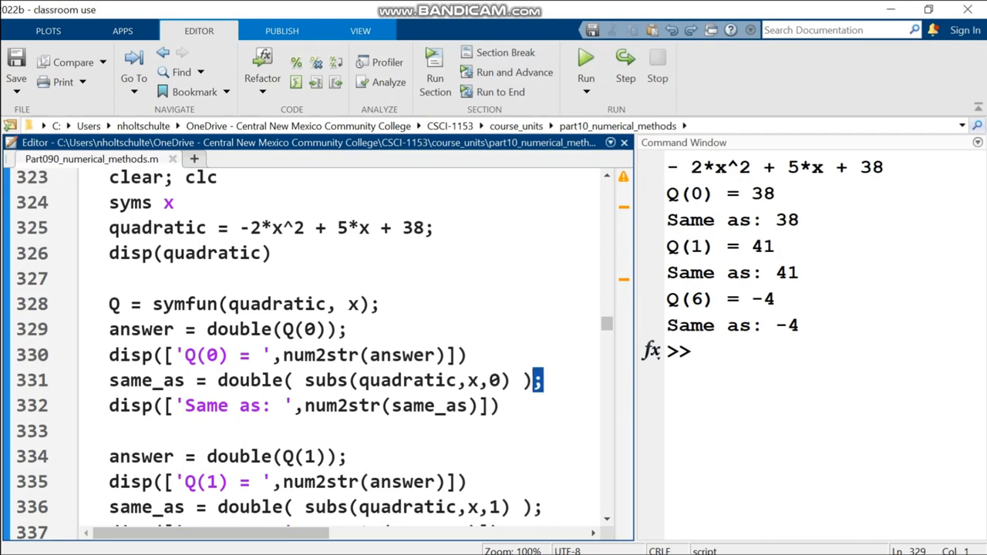
pyautogui.moveTo(544, 380); pyautogui.dragTo(109, 380)
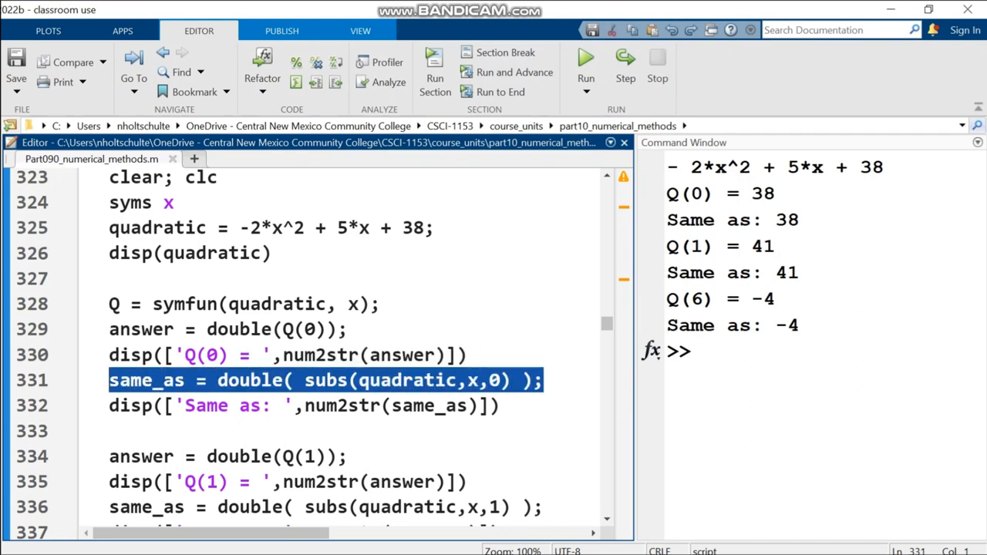
pyautogui.doubleClick(407, 380)
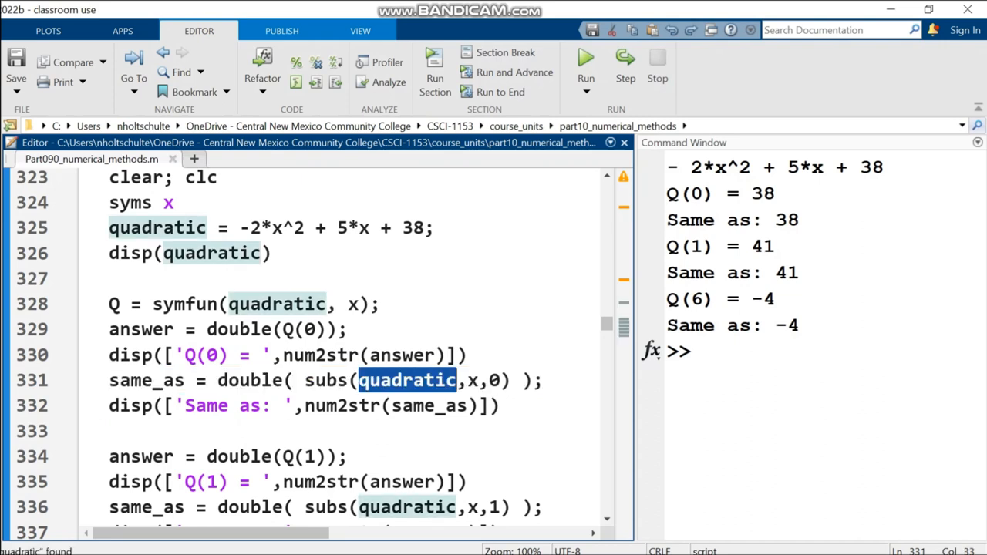
pyautogui.doubleClick(473, 380)
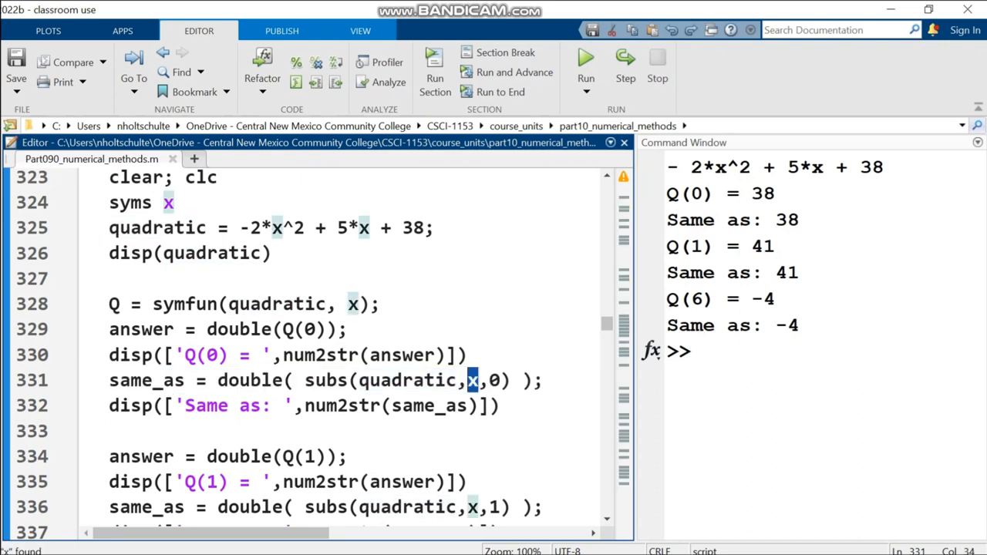
pyautogui.doubleClick(494, 380)
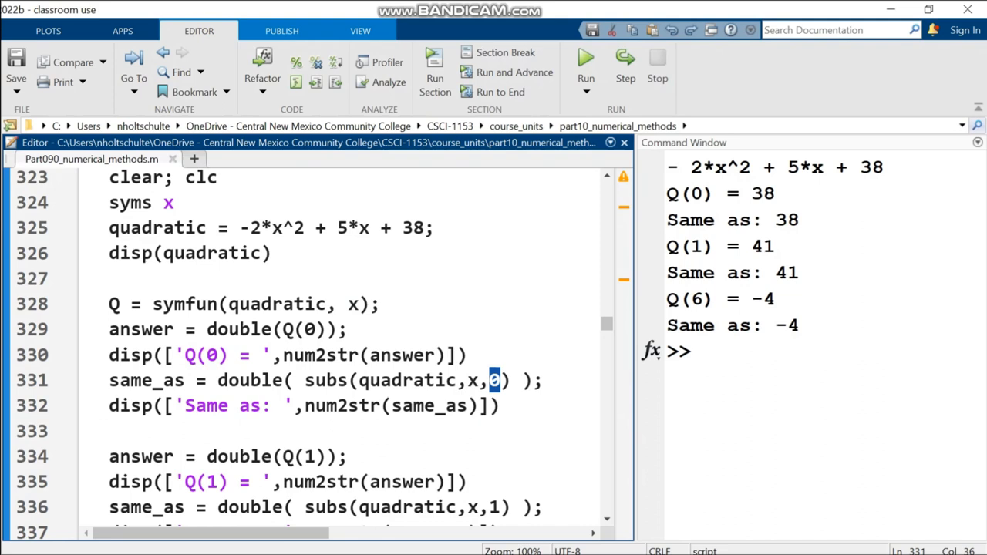
pyautogui.moveTo(381, 304); pyautogui.dragTo(109, 303)
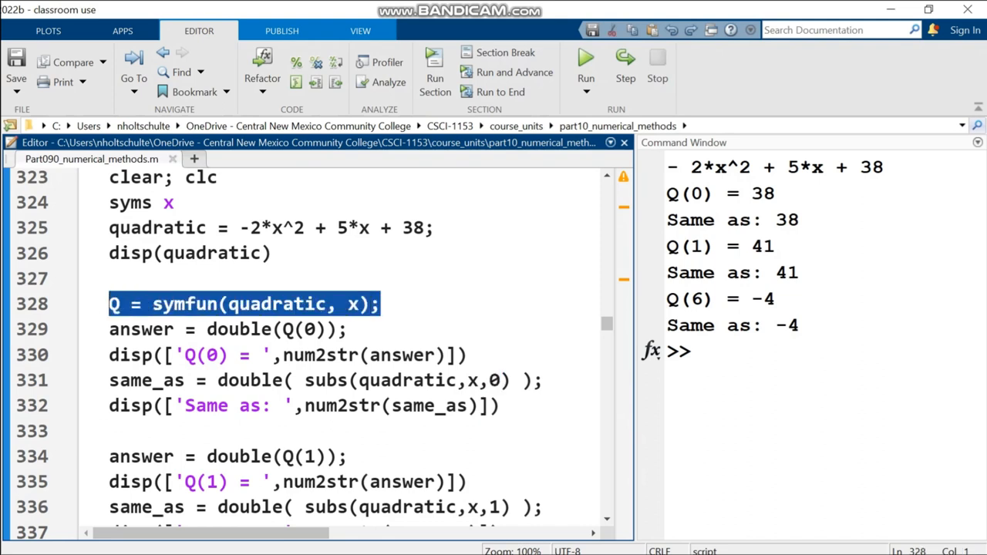
pyautogui.moveTo(207, 329); pyautogui.dragTo(348, 329)
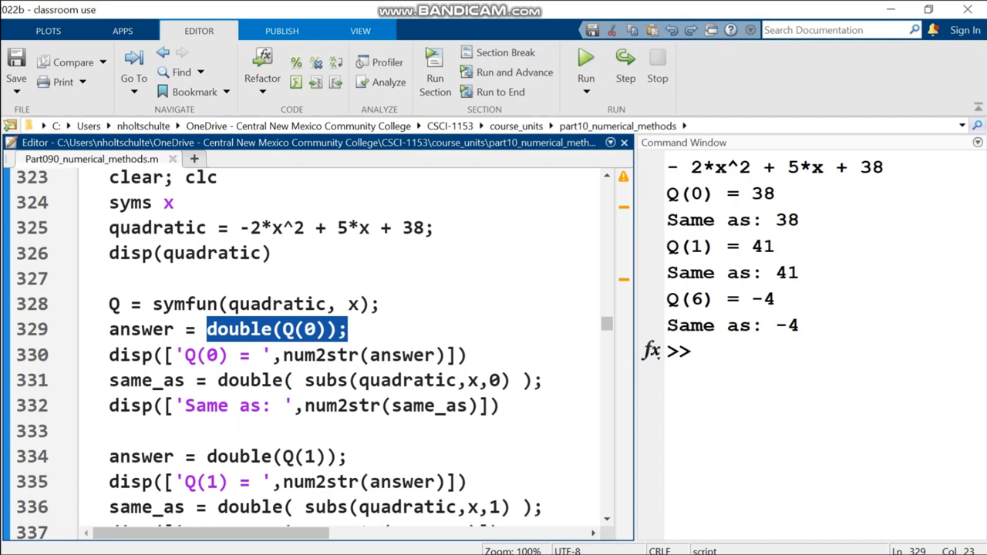
pyautogui.moveTo(206, 456); pyautogui.dragTo(348, 457)
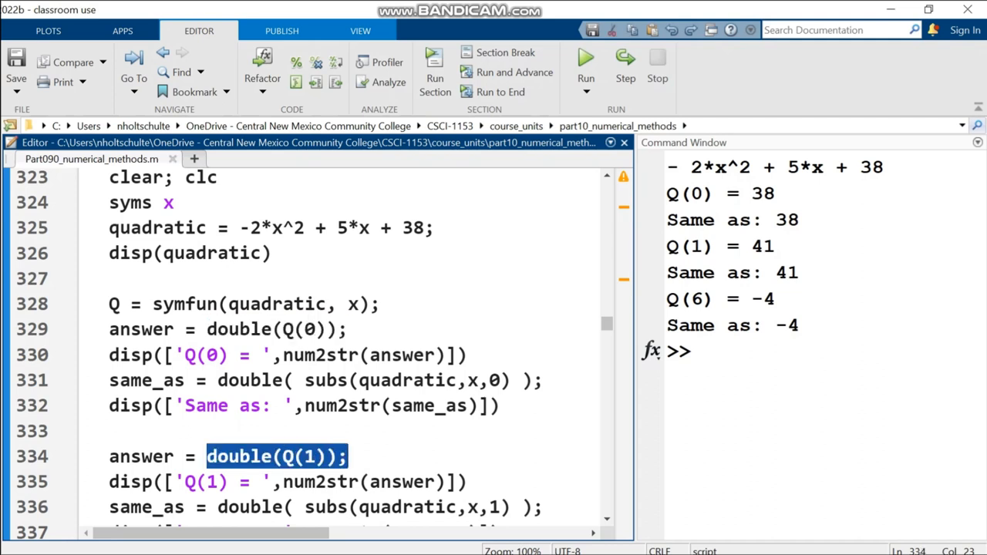
pyautogui.moveTo(217, 380); pyautogui.dragTo(544, 380)
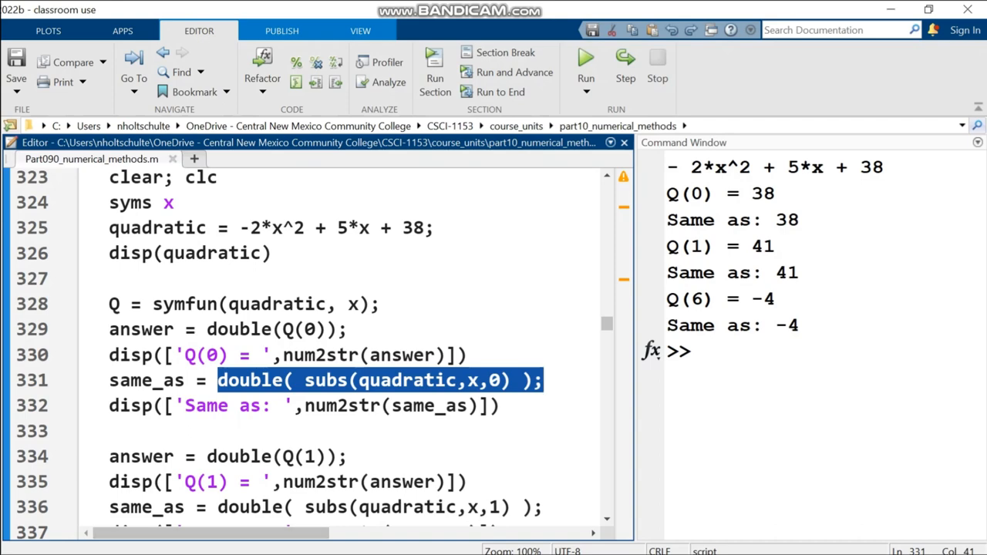
pyautogui.moveTo(207, 506); pyautogui.dragTo(545, 507)
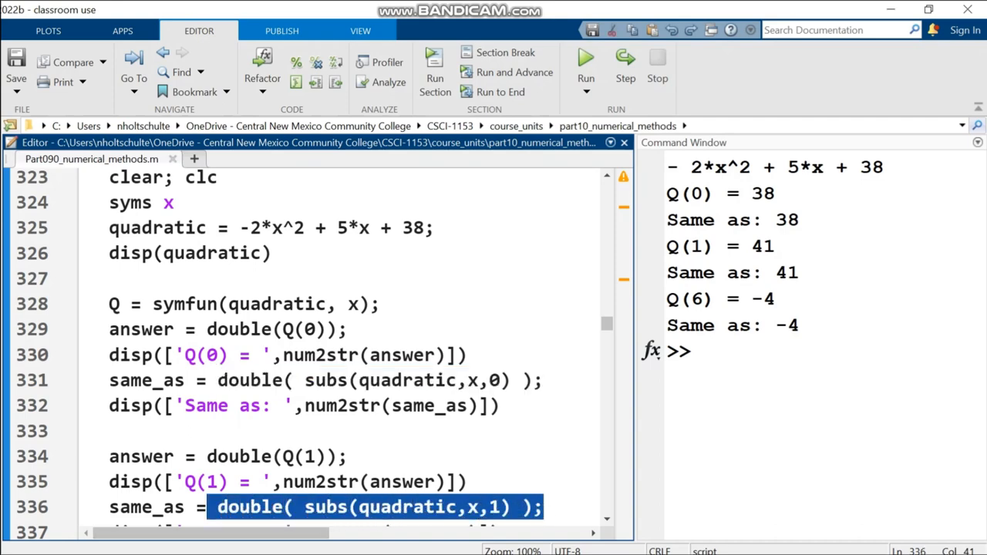
pyautogui.click(110, 278)
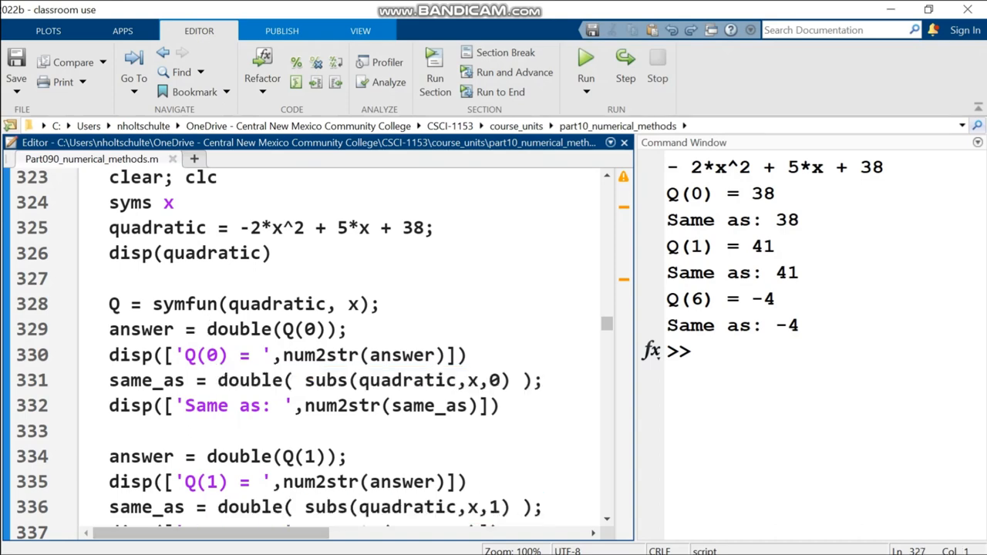
pyautogui.scroll(-1, 308, 346)
pyautogui.scroll(-1, 308, 347)
pyautogui.scroll(-1, 308, 347)
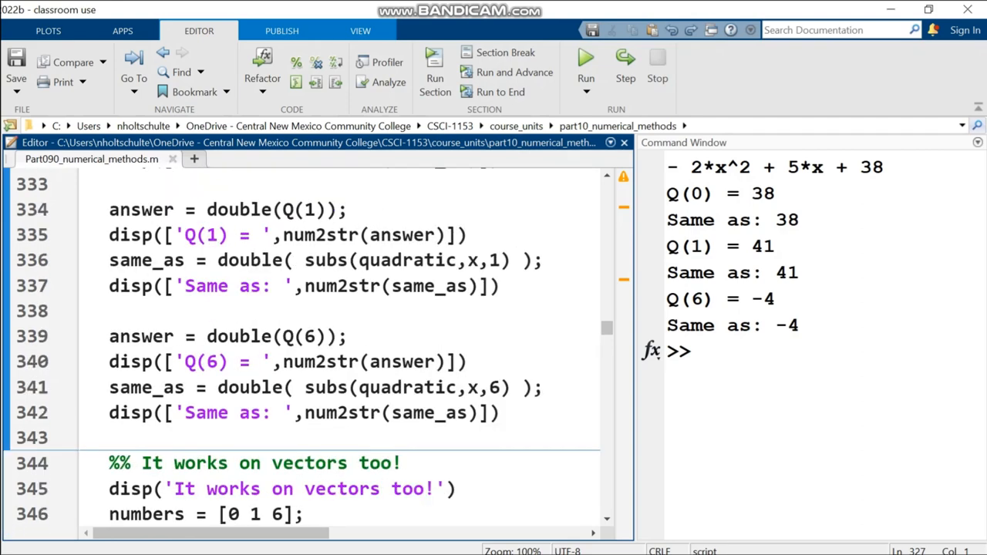
pyautogui.scroll(-2, 309, 347)
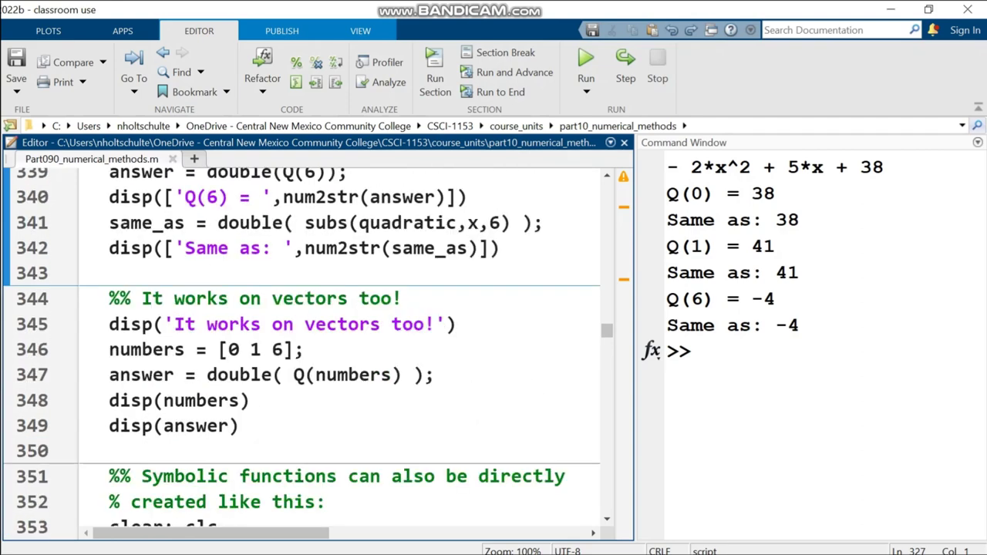
# - Highlight the vectors section code, then run it so the output lists inputs 0 1 6 and results 38 41 -4
pyautogui.moveTo(141, 298); pyautogui.dragTo(239, 426)
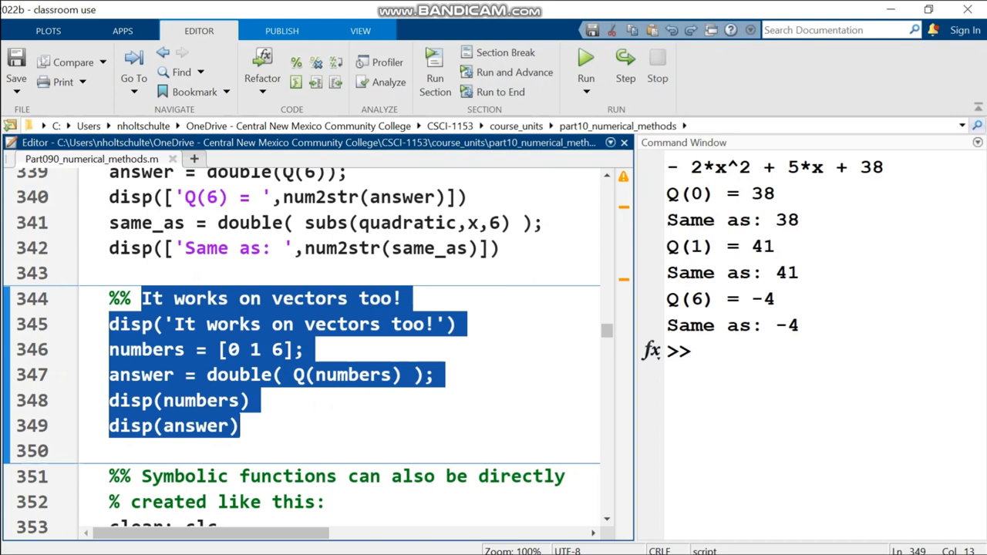
pyautogui.press('Right')
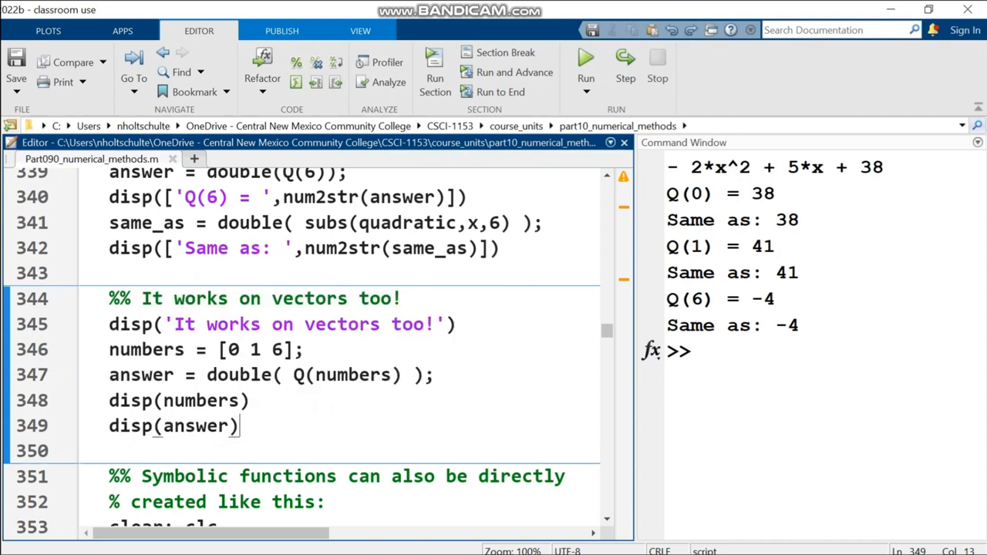
pyautogui.press('Up')
pyautogui.hotkey('ctrl', 'Return')
# - Highlight the vector results 38 41 -4 and match them against the earlier Q(0), Q(1), Q(6) outputs
pyautogui.moveTo(689, 378); pyautogui.dragTo(885, 378)
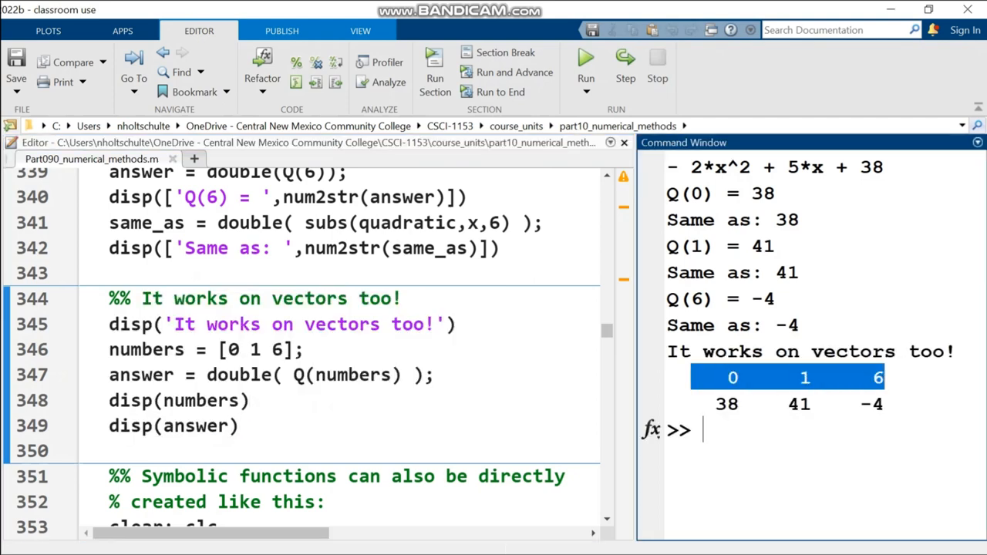
pyautogui.click(707, 403)
pyautogui.moveTo(703, 403); pyautogui.dragTo(885, 403)
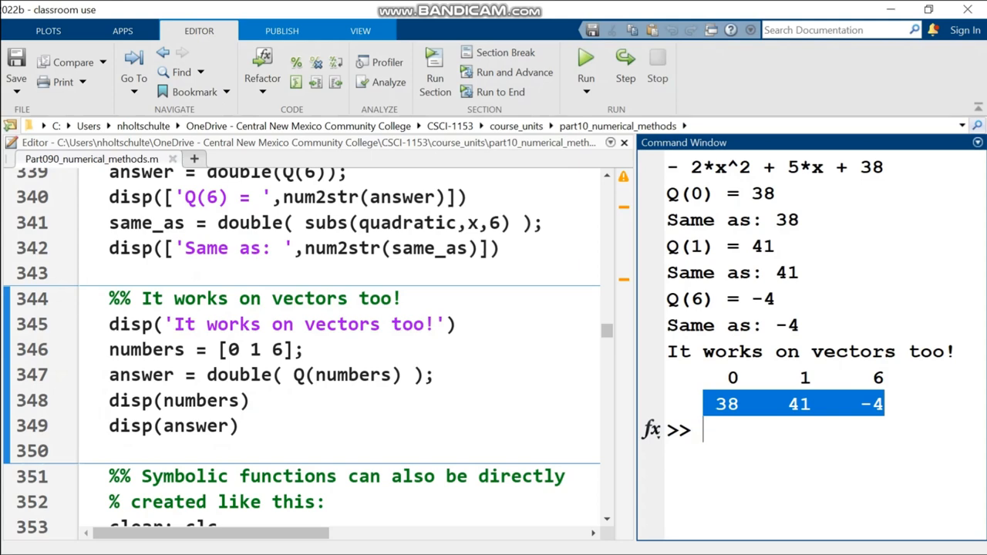
pyautogui.doubleClick(762, 194)
pyautogui.doubleClick(762, 245)
pyautogui.doubleClick(781, 325)
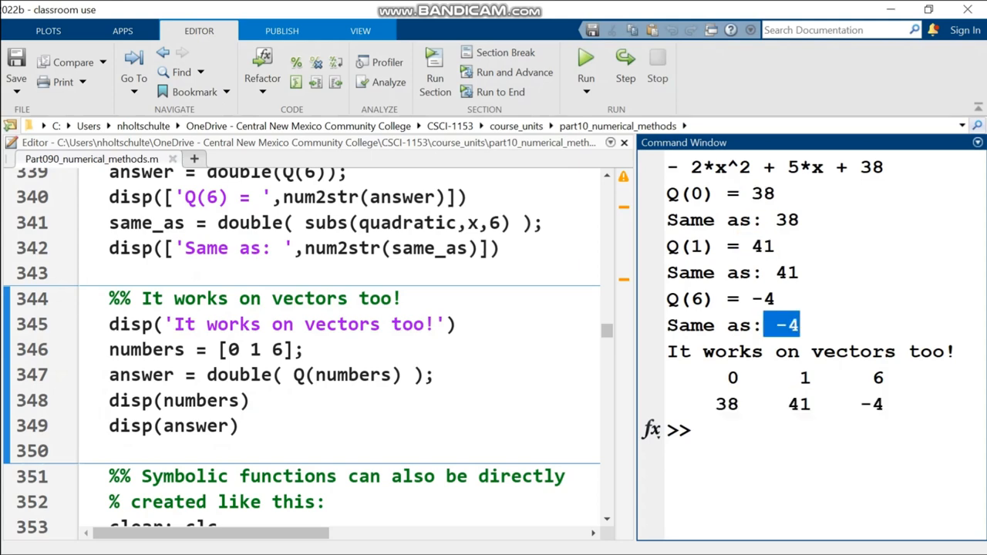
pyautogui.click(781, 324)
pyautogui.scroll(-2, 308, 347)
pyautogui.scroll(-1, 308, 347)
pyautogui.scroll(-1, 309, 347)
pyautogui.scroll(1, 308, 347)
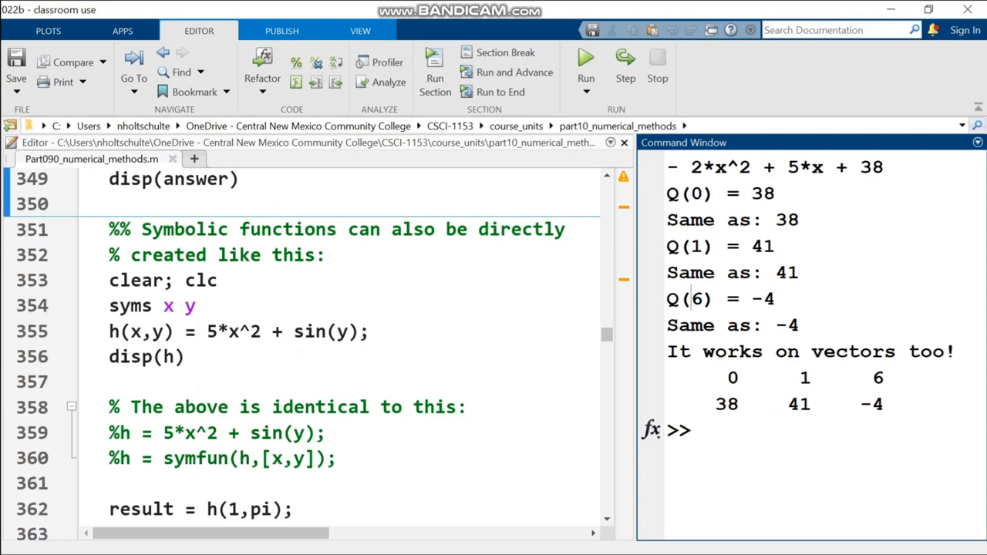
# - Add spacing after the percent signs on the commented-out h definitions, lines 359 and 360
pyautogui.moveTo(109, 306); pyautogui.dragTo(185, 356)
pyautogui.click(185, 357)
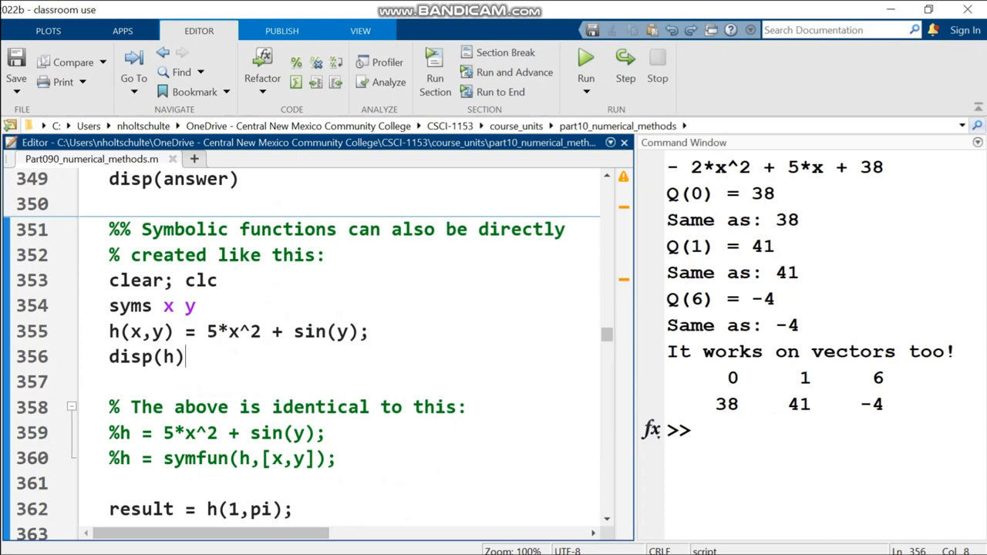
pyautogui.doubleClick(125, 433)
pyautogui.press('Left')
pyautogui.press('Down')
pyautogui.press('Left')
pyautogui.press('Left')
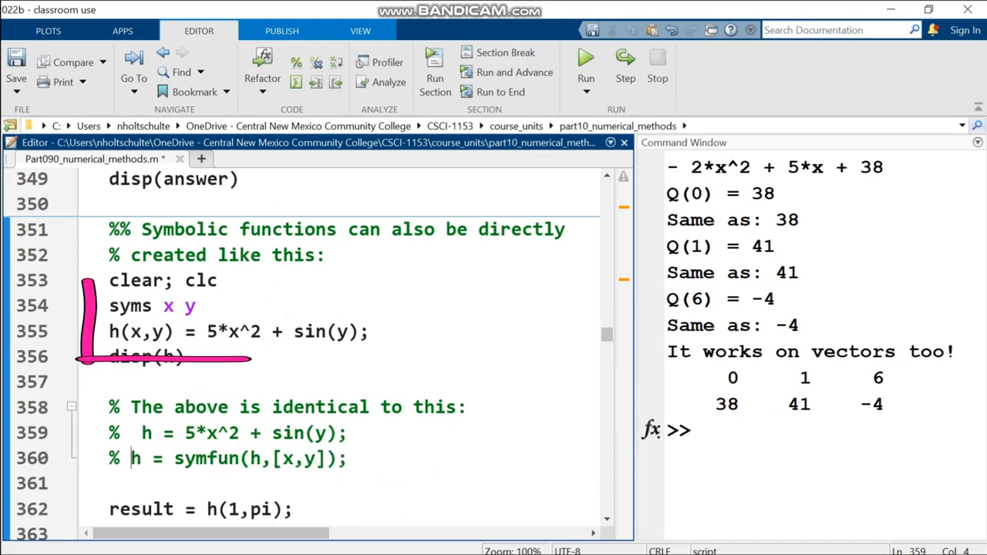
# - Highlight the commented plain h expression, the symfun conversion line and h's input list (x,y)
pyautogui.moveTo(141, 432); pyautogui.dragTo(346, 433)
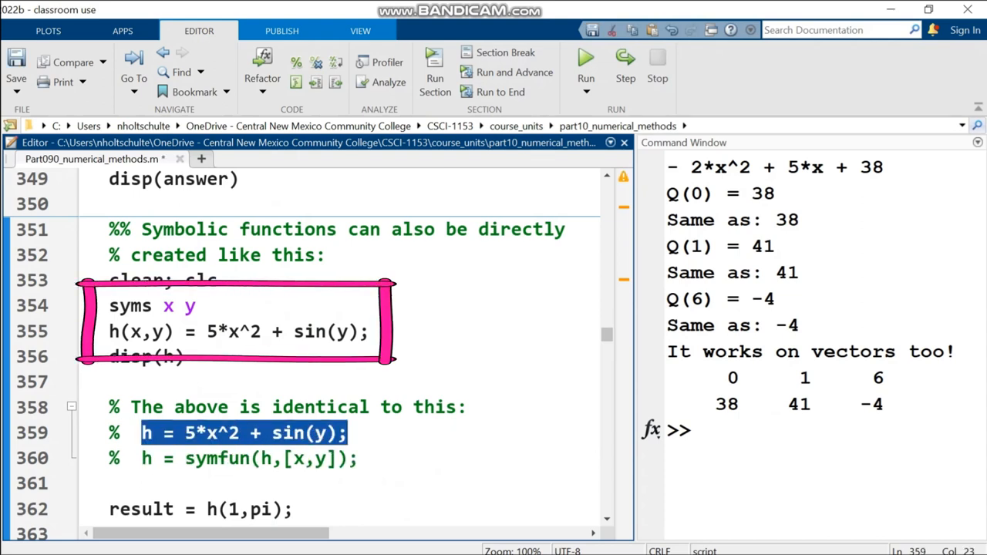
pyautogui.moveTo(141, 458); pyautogui.dragTo(358, 458)
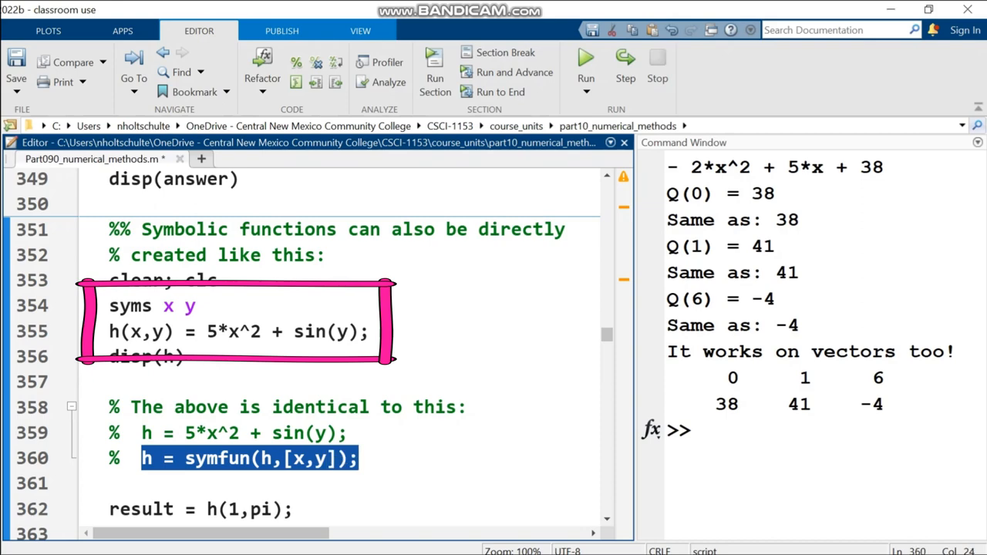
pyautogui.press('Right')
pyautogui.click(108, 331)
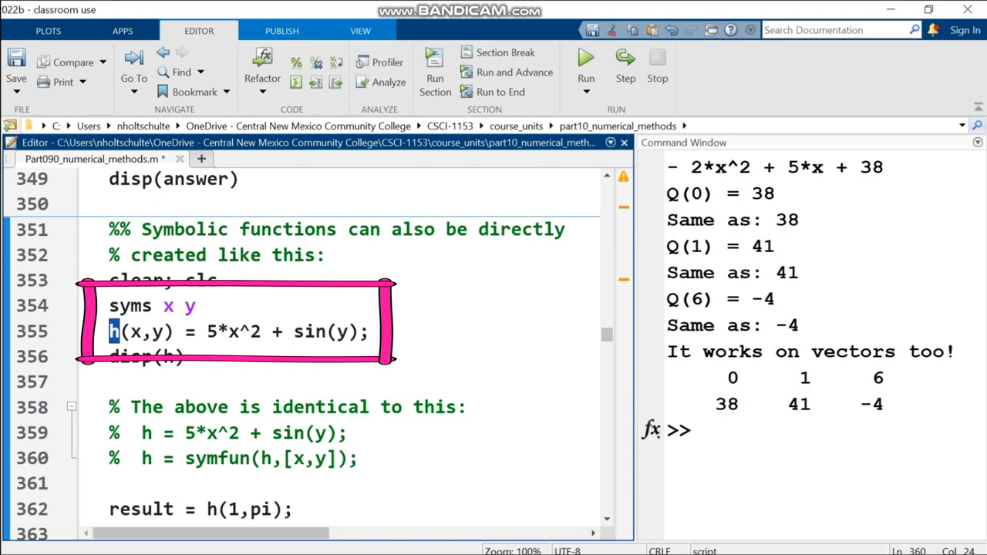
pyautogui.moveTo(175, 332); pyautogui.dragTo(119, 331)
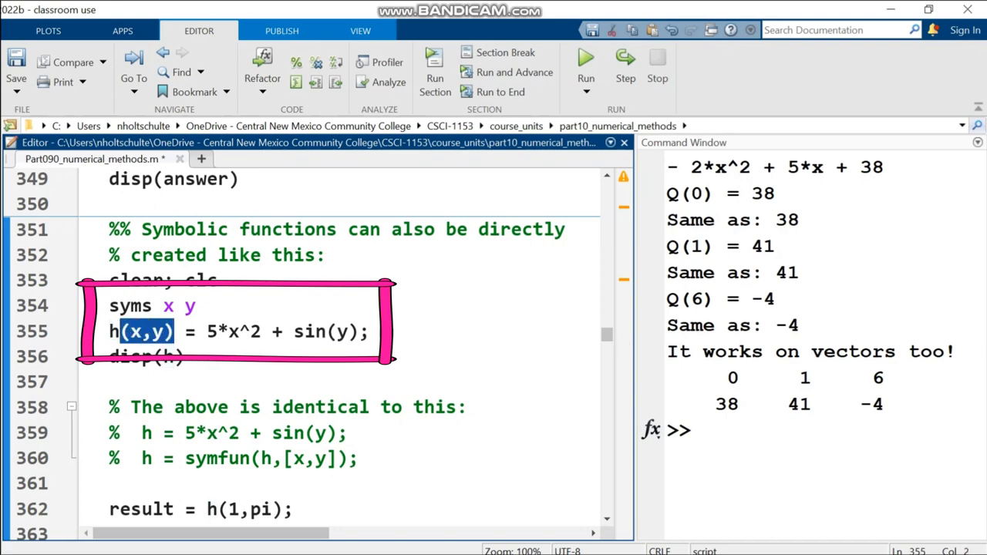
pyautogui.moveTo(206, 331); pyautogui.dragTo(370, 331)
pyautogui.scroll(-2, 309, 347)
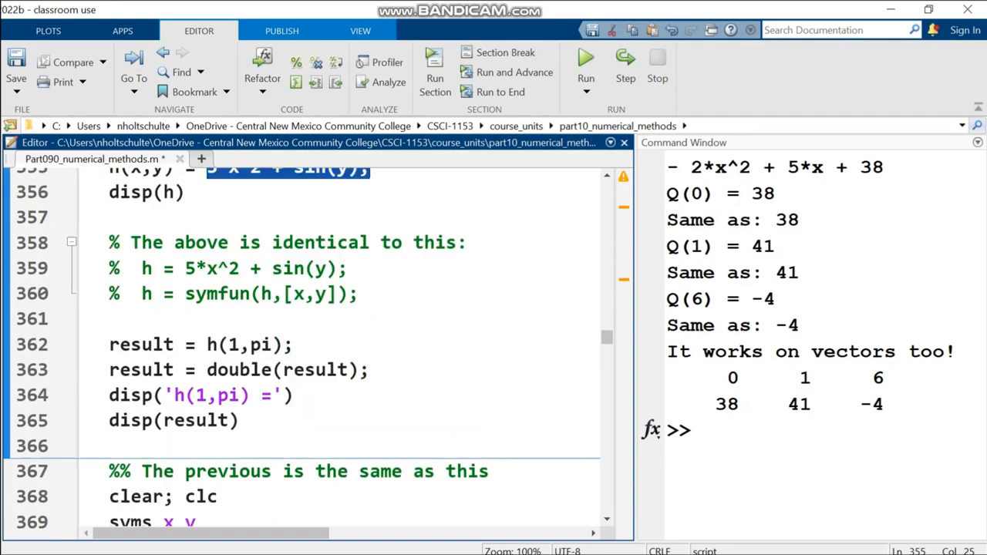
# - Highlight the call h(1,pi) on line 362 and run the section, printing 5*x^2 + sin(y) and h(1,pi) = 5
pyautogui.moveTo(207, 344); pyautogui.dragTo(292, 344)
pyautogui.click(109, 318)
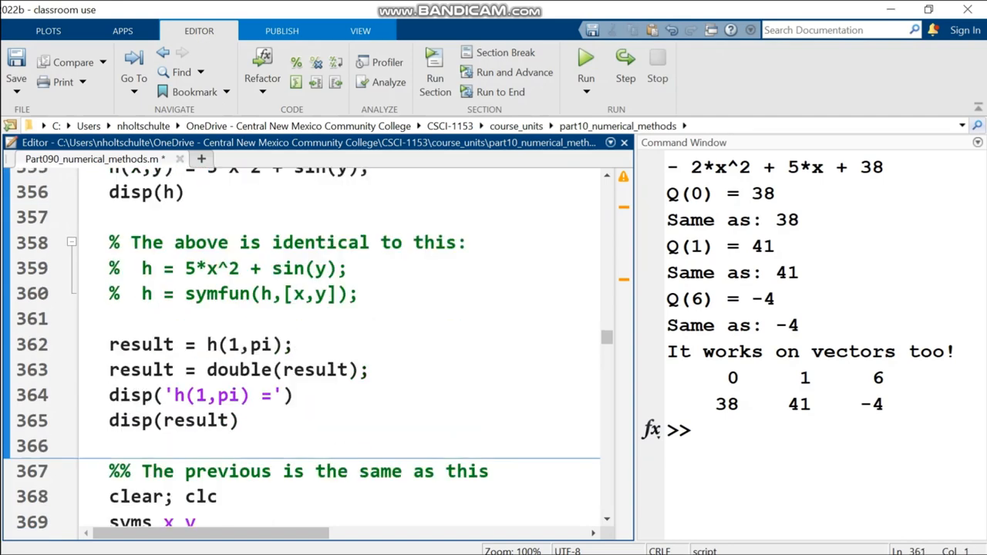
pyautogui.hotkey('ctrl', 'Return')
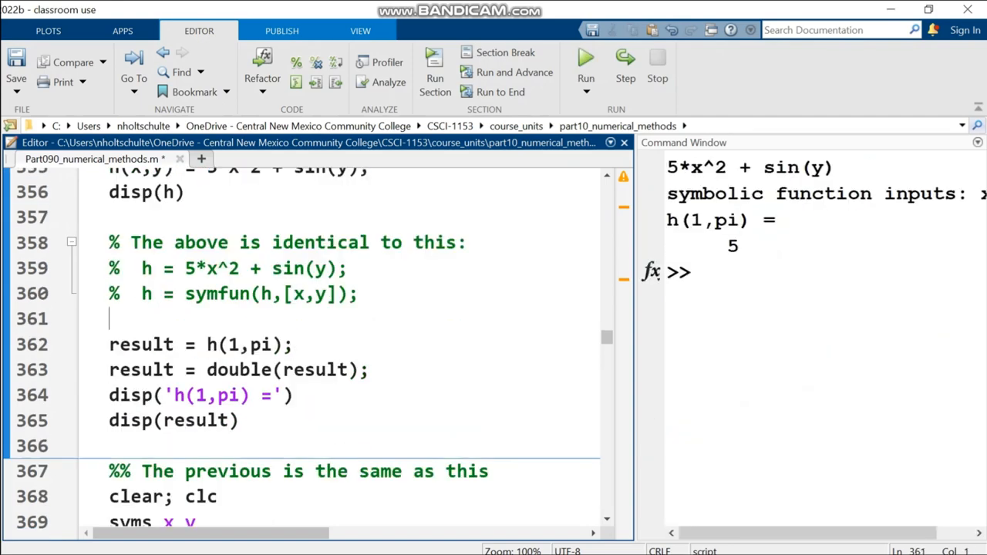
pyautogui.moveTo(667, 214); pyautogui.dragTo(740, 250)
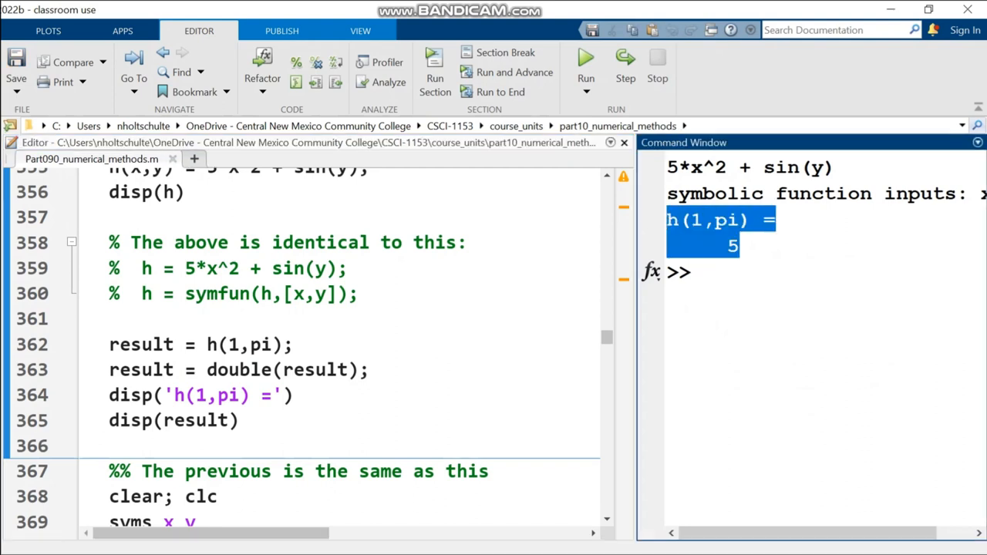
pyautogui.moveTo(206, 369); pyautogui.dragTo(370, 369)
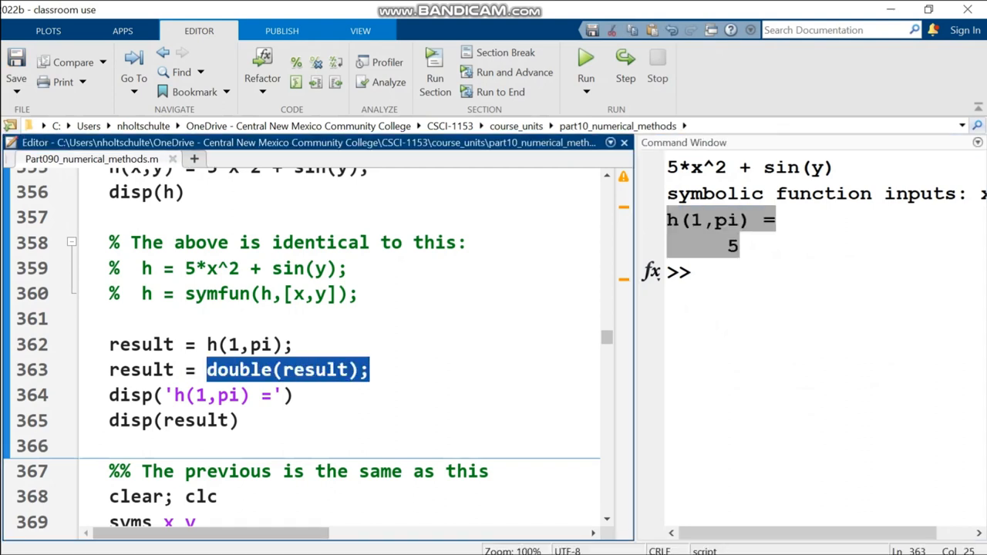
pyautogui.press('Right')
pyautogui.scroll(3, 308, 347)
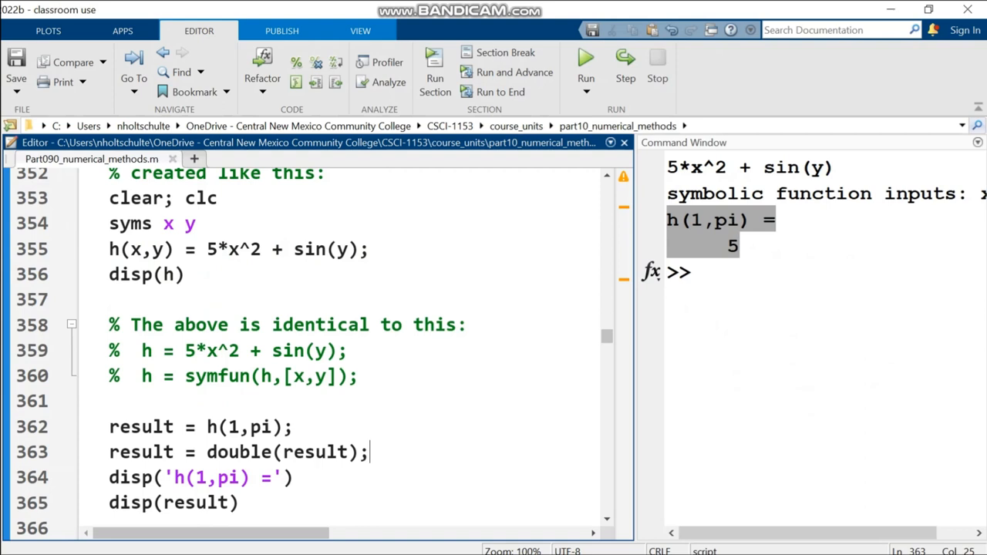
pyautogui.moveTo(284, 376); pyautogui.dragTo(338, 376)
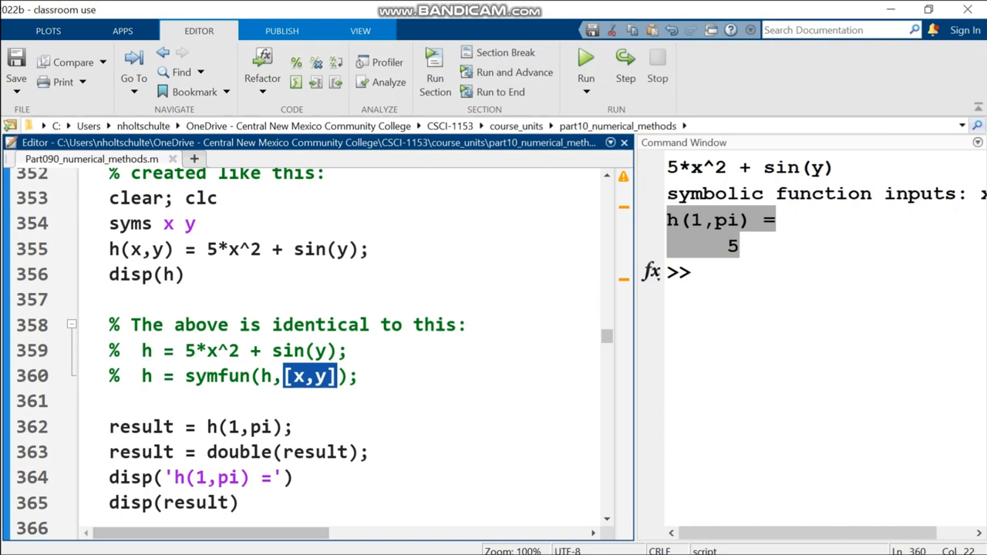
pyautogui.moveTo(284, 375); pyautogui.dragTo(337, 375)
pyautogui.scroll(-3, 308, 347)
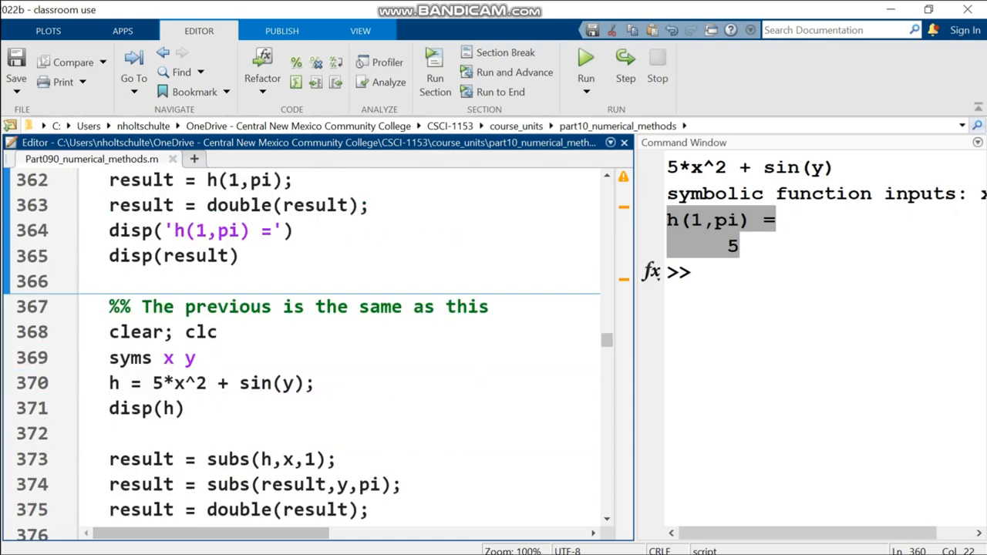
pyautogui.scroll(-1, 308, 347)
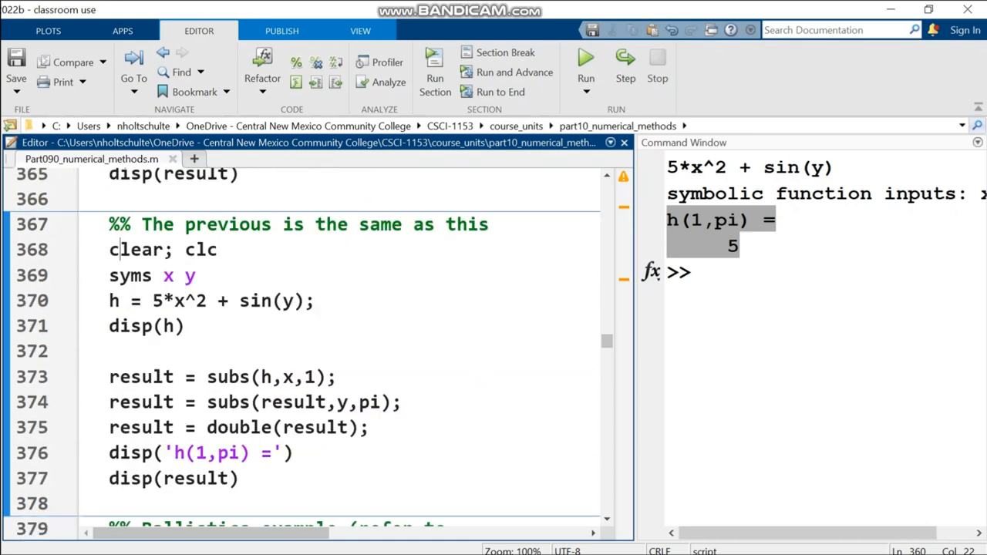
# - Highlight the subs-based section code and its two subs substitution lines
pyautogui.moveTo(116, 249); pyautogui.dragTo(240, 478)
pyautogui.click(240, 478)
pyautogui.moveTo(120, 376); pyautogui.dragTo(402, 401)
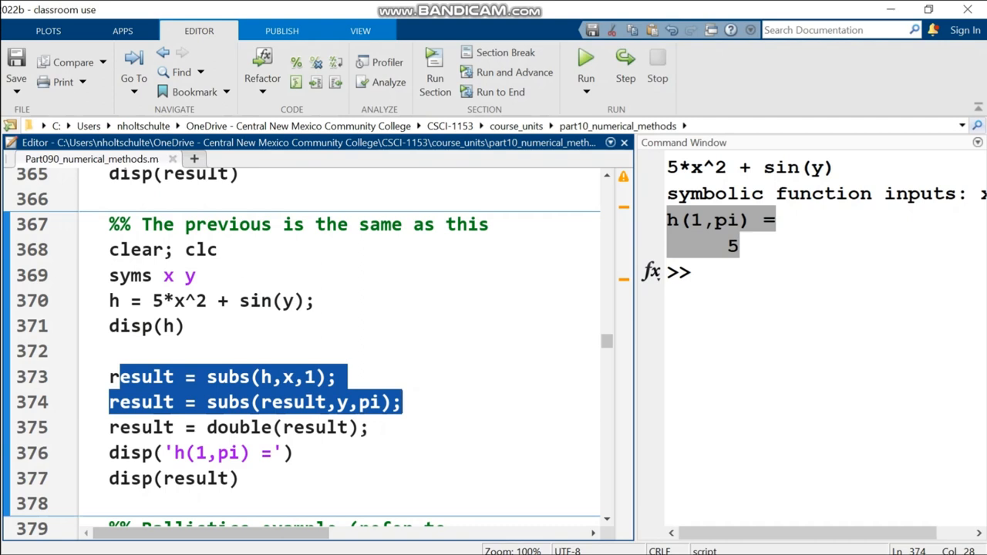
# - Run the subs-based section so h(1,pi) = 5 appears again, then re-highlight the two subs lines
pyautogui.click(336, 376)
pyautogui.press('Up')
pyautogui.hotkey('ctrl', 'Return')
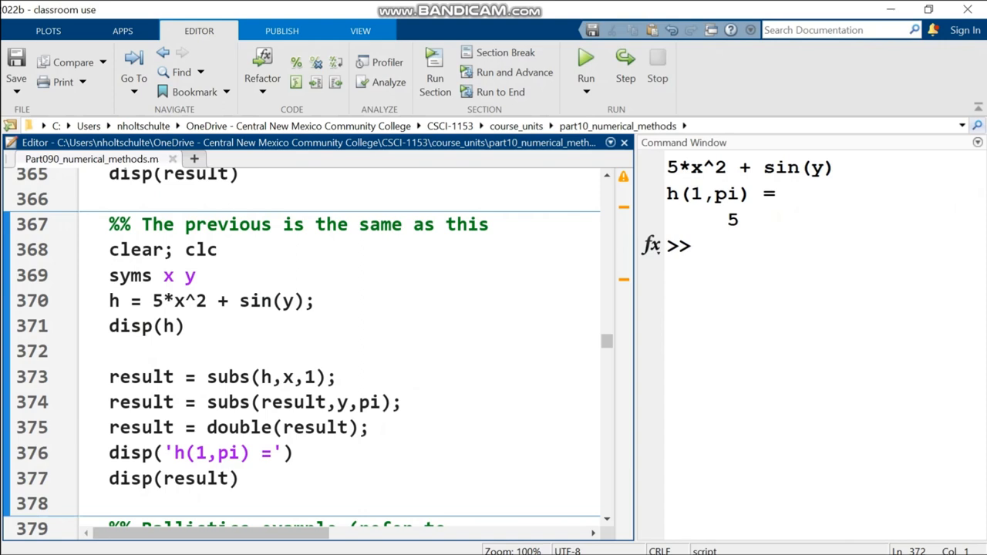
pyautogui.moveTo(109, 376)
pyautogui.mouseDown()
pyautogui.moveTo(163, 401)
pyautogui.moveTo(402, 402)
pyautogui.mouseUp()
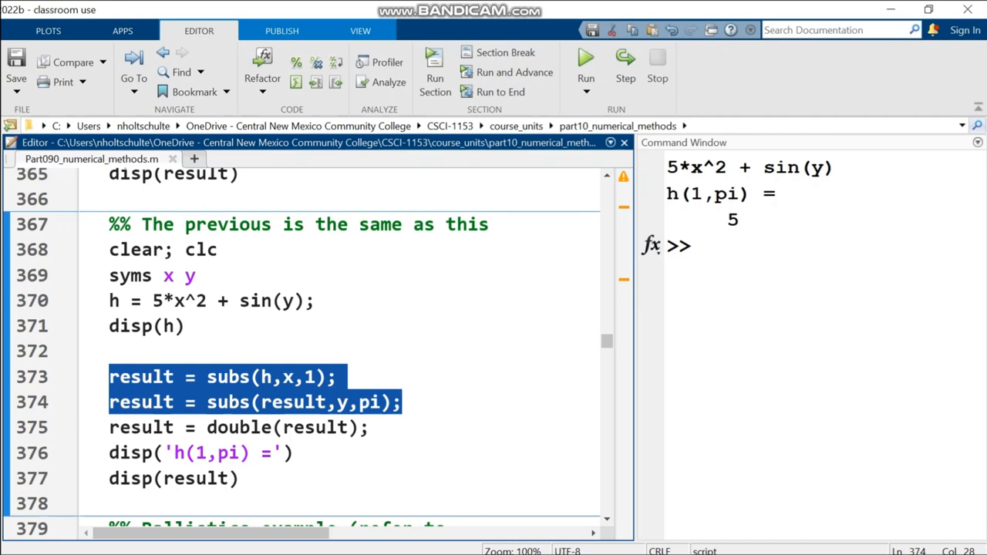
pyautogui.scroll(-3, 302, 351)
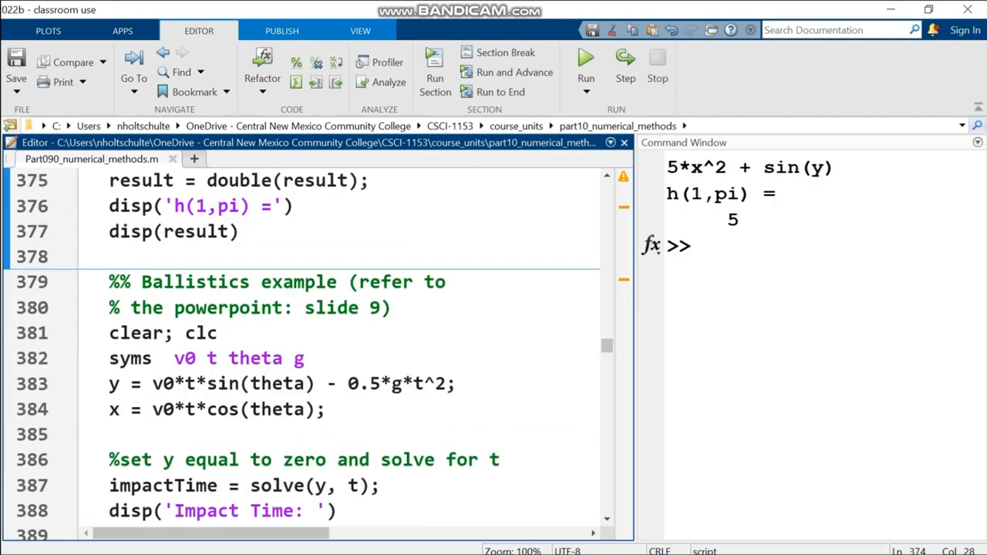
pyautogui.scroll(-1, 303, 351)
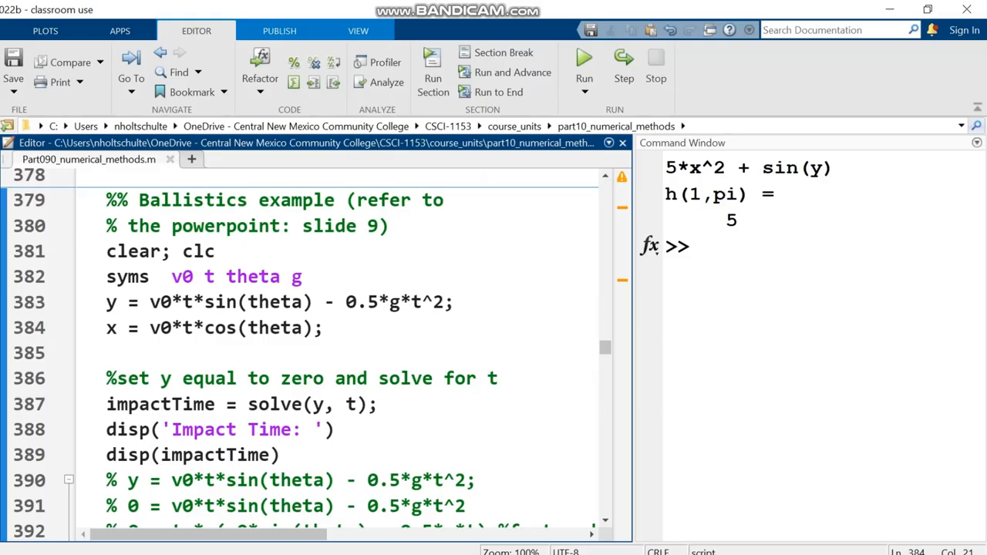
pyautogui.press('Up')
pyautogui.press('Up')
pyautogui.hotkey('shift', 'Home')
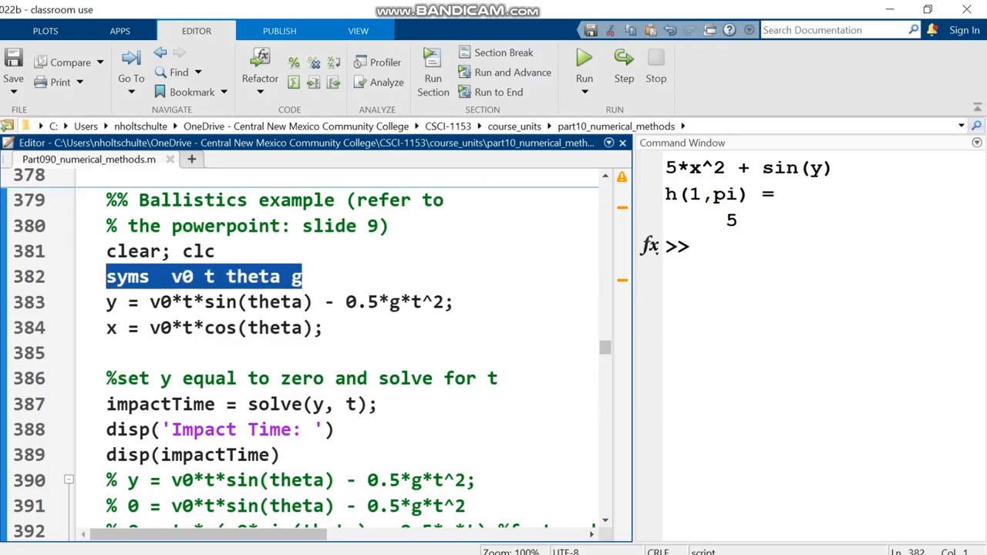
pyautogui.press('Left')
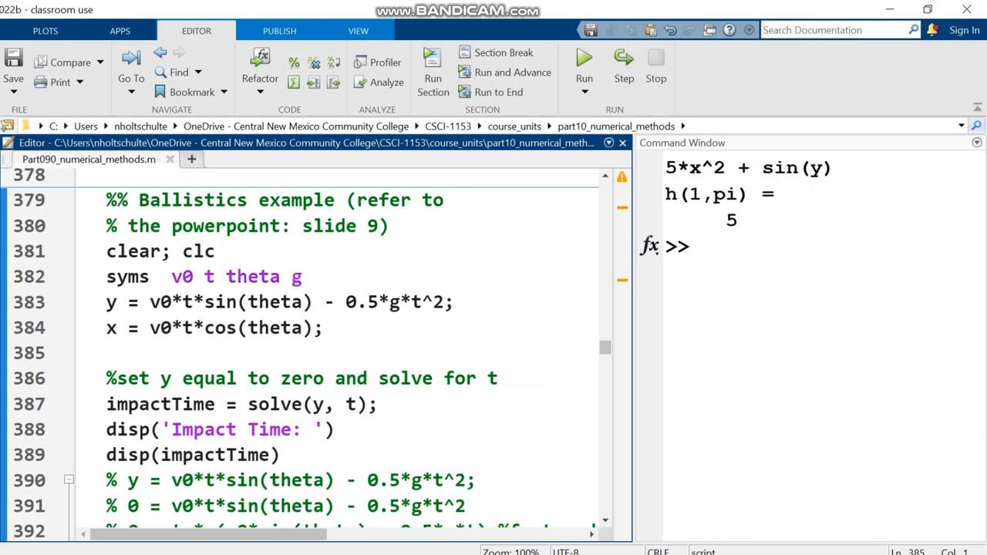
pyautogui.hotkey('ctrl', 'Right')
pyautogui.hotkey('ctrl', 'shift', 'Right')
pyautogui.hotkey('ctrl', 'Right')
pyautogui.hotkey('ctrl', 'shift', 'Right')
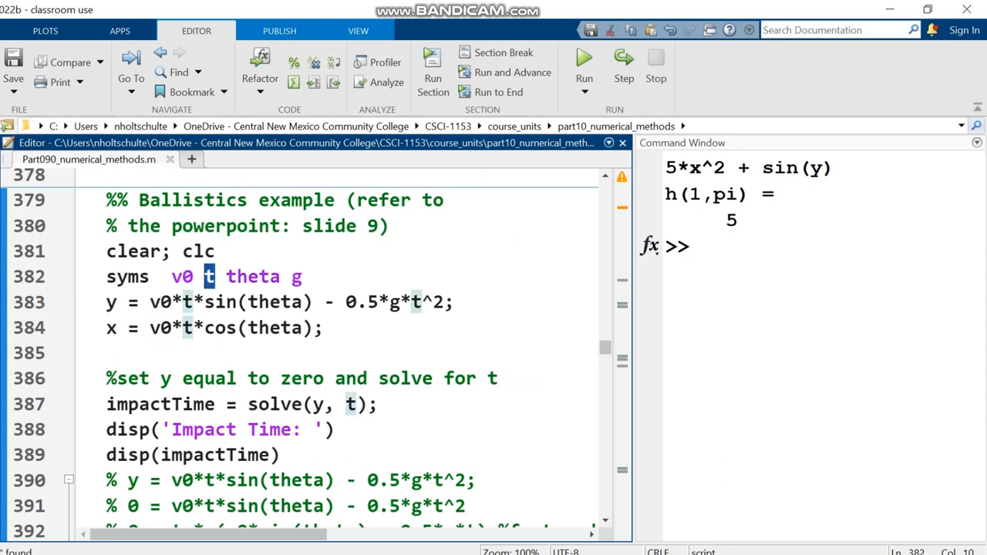
pyautogui.hotkey('ctrl', 'Right')
pyautogui.hotkey('ctrl', 'shift', 'Right')
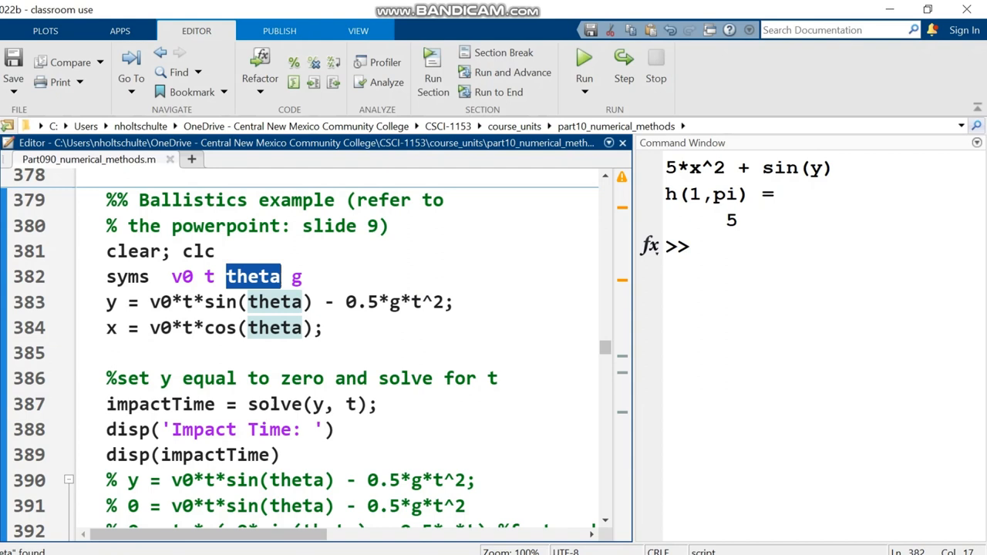
pyautogui.hotkey('ctrl', 'Right')
pyautogui.hotkey('ctrl', 'shift', 'Right')
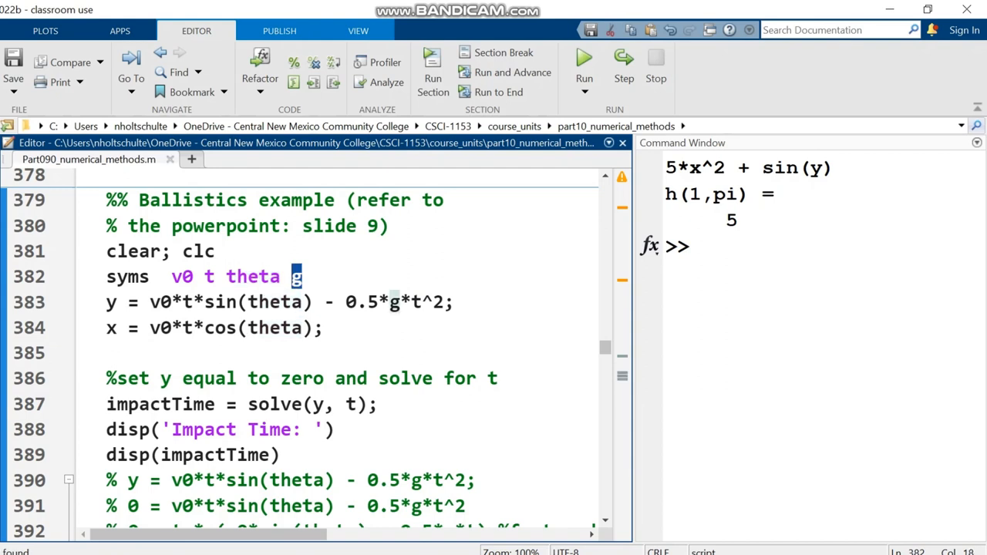
pyautogui.hotkey('ctrl', 'Right')
pyautogui.hotkey('shift', 'End')
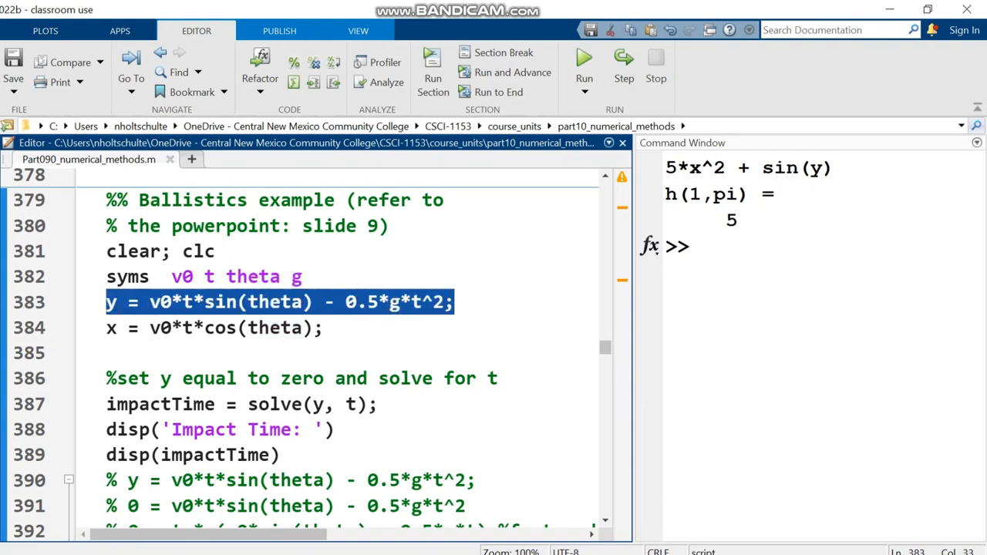
pyautogui.press('Down')
pyautogui.hotkey('shift', 'Home')
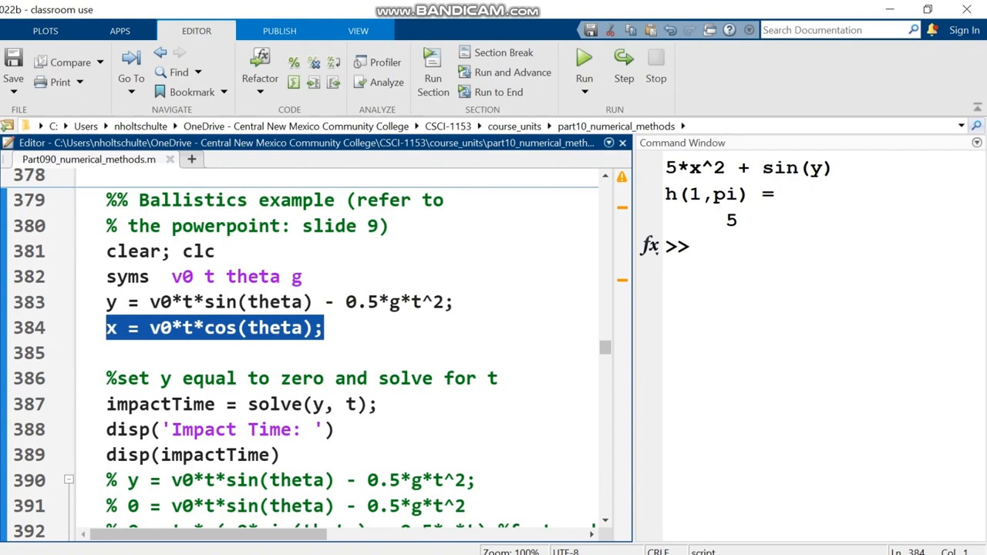
pyautogui.press('End')
pyautogui.hotkey('shift', 'Up')
pyautogui.hotkey('shift', 'Home')
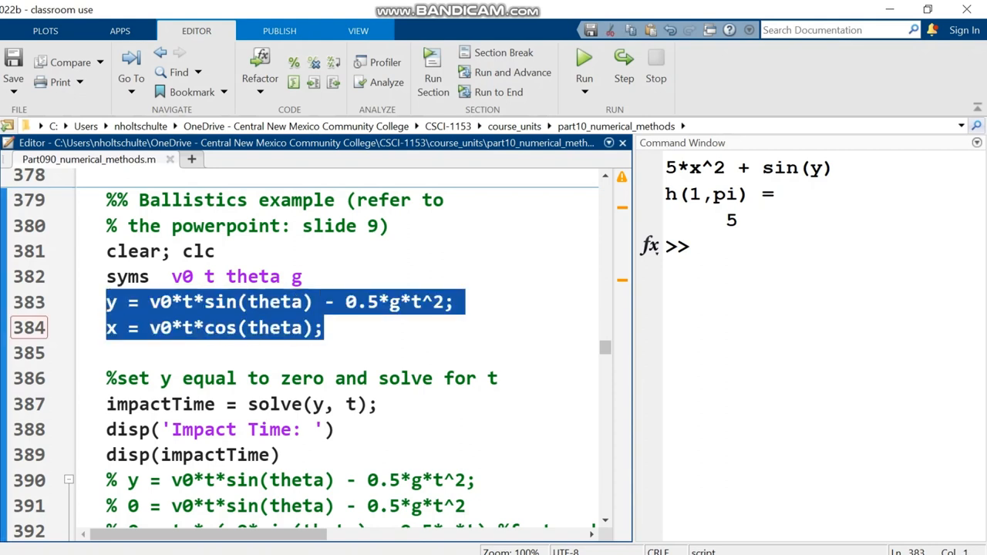
pyautogui.click(237, 328)
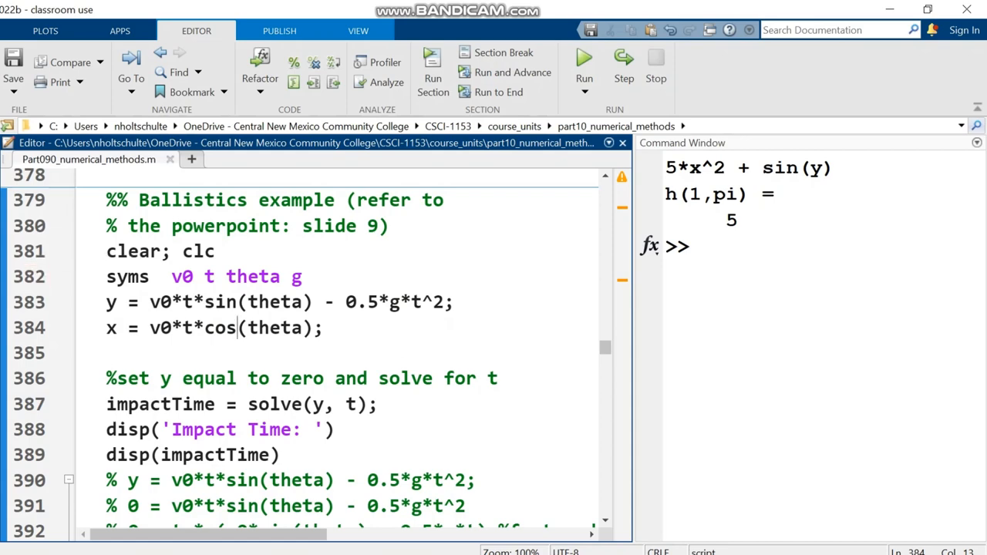
pyautogui.scroll(-1, 308, 347)
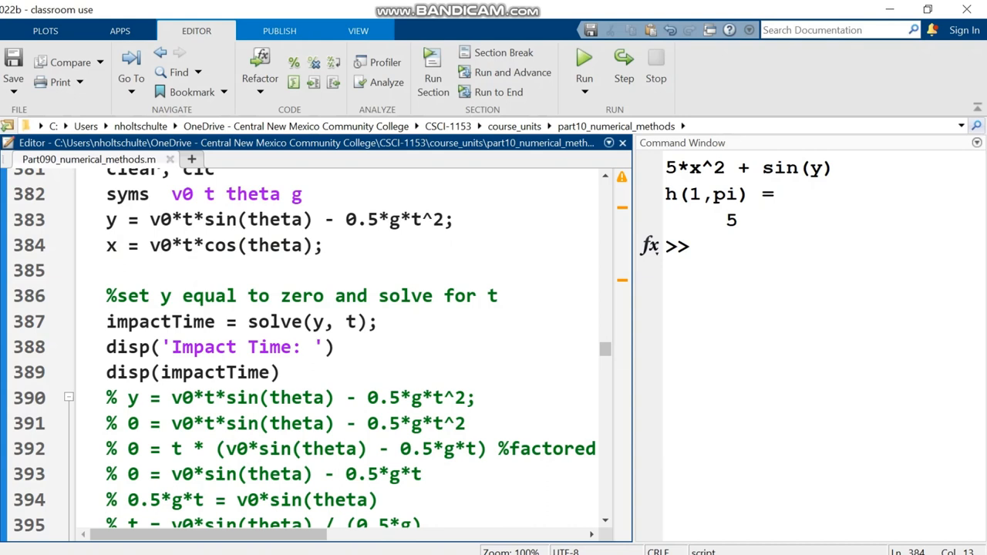
pyautogui.press('Down')
# - Run the ballistics section, then pick out solve(y, t) and its arguments on line 387
pyautogui.hotkey('ctrl', 'Return')
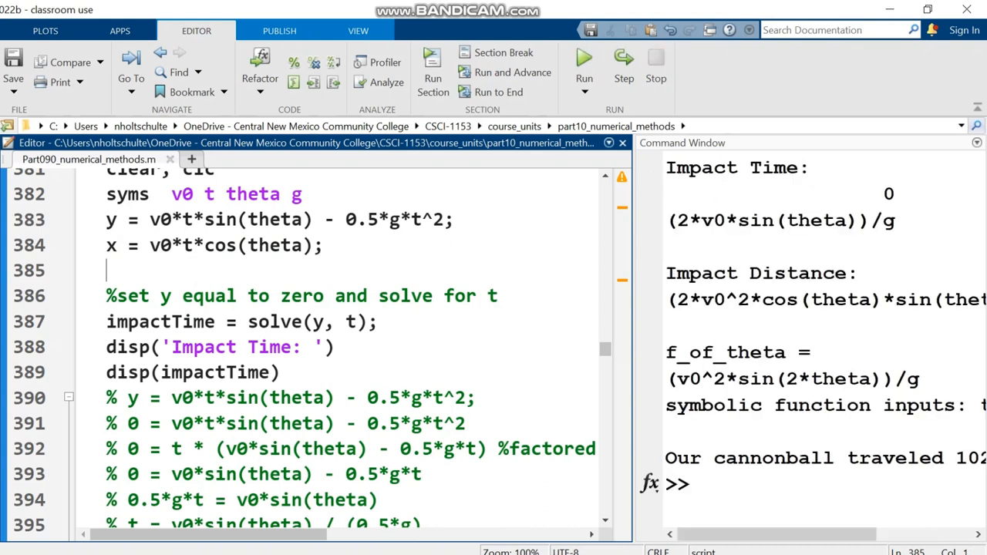
pyautogui.moveTo(247, 321); pyautogui.dragTo(324, 321)
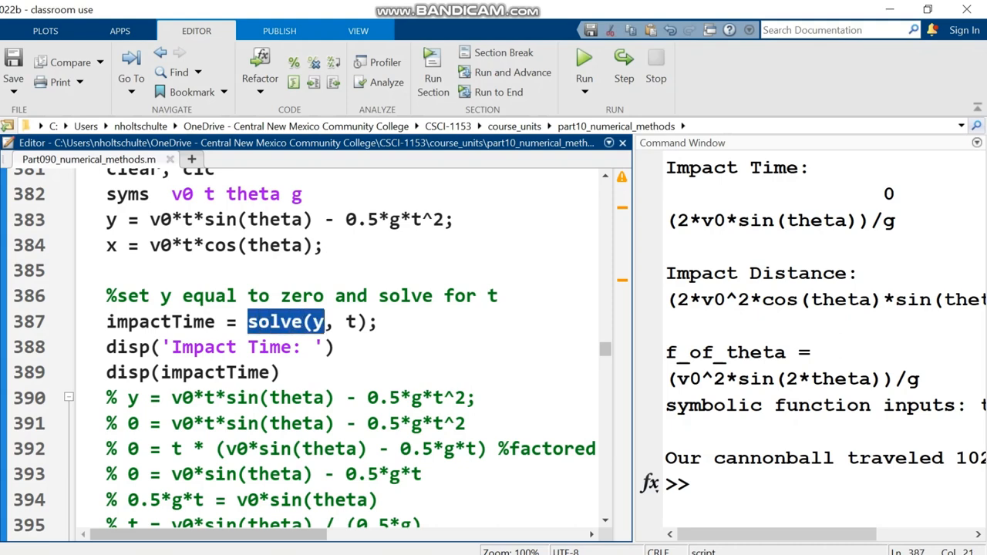
pyautogui.press('Right')
pyautogui.hotkey('shift', 'Left')
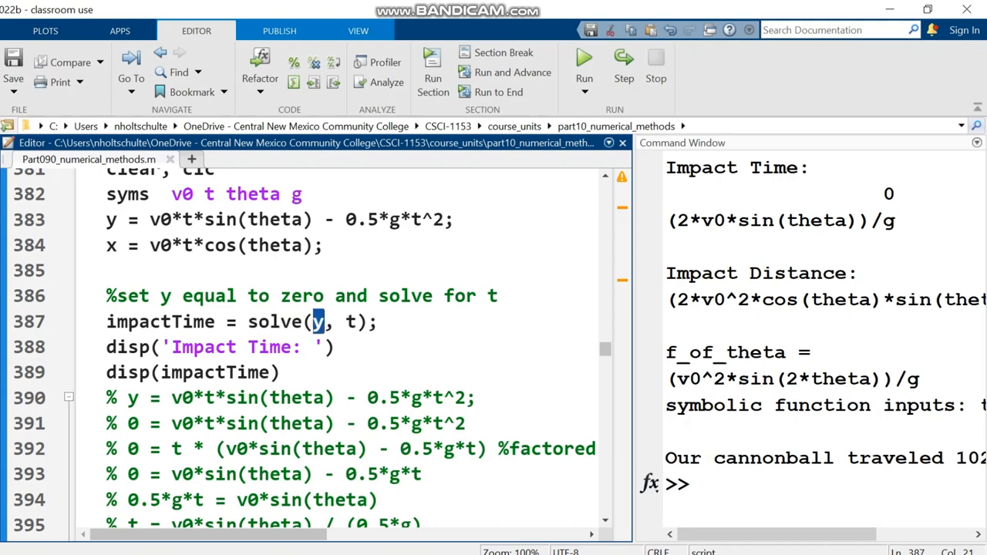
pyautogui.hotkey('shift', 'Right')
pyautogui.hotkey('shift', 'Right')
pyautogui.hotkey('shift', 'Right')
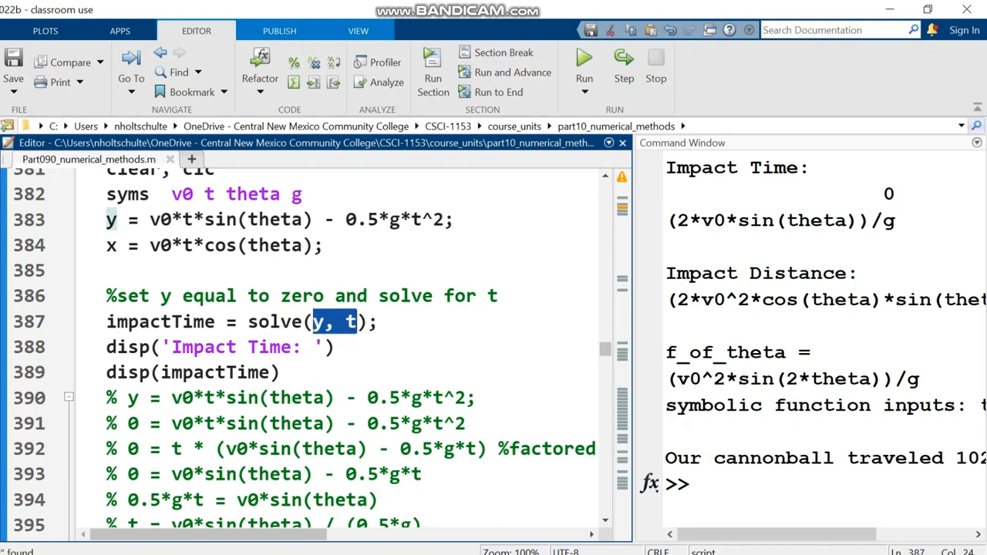
# - Highlight the nonzero impact time (2*v0*sin(theta))/g in the output and relate it to solve(y on line 387
pyautogui.hotkey('ctrl', '0')
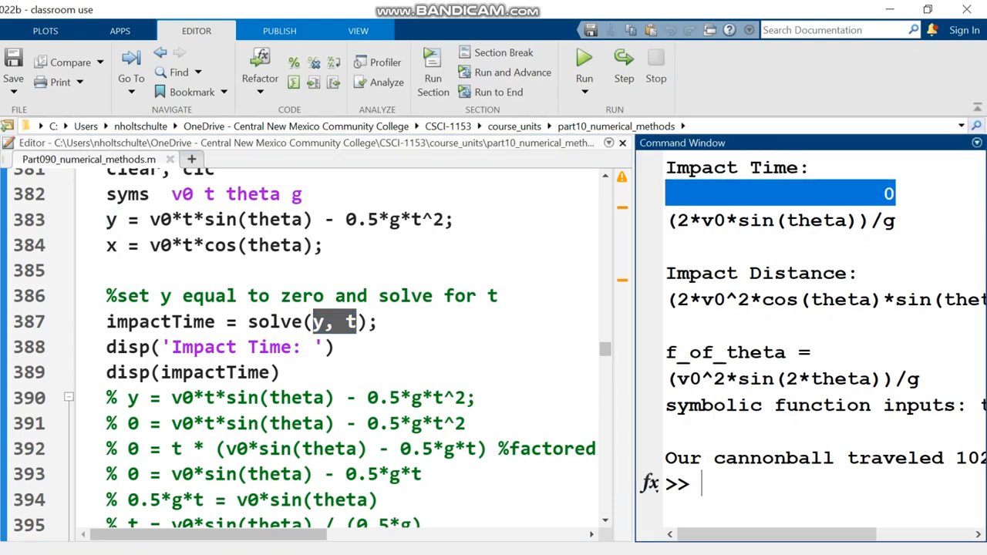
pyautogui.moveTo(894, 221); pyautogui.dragTo(667, 220)
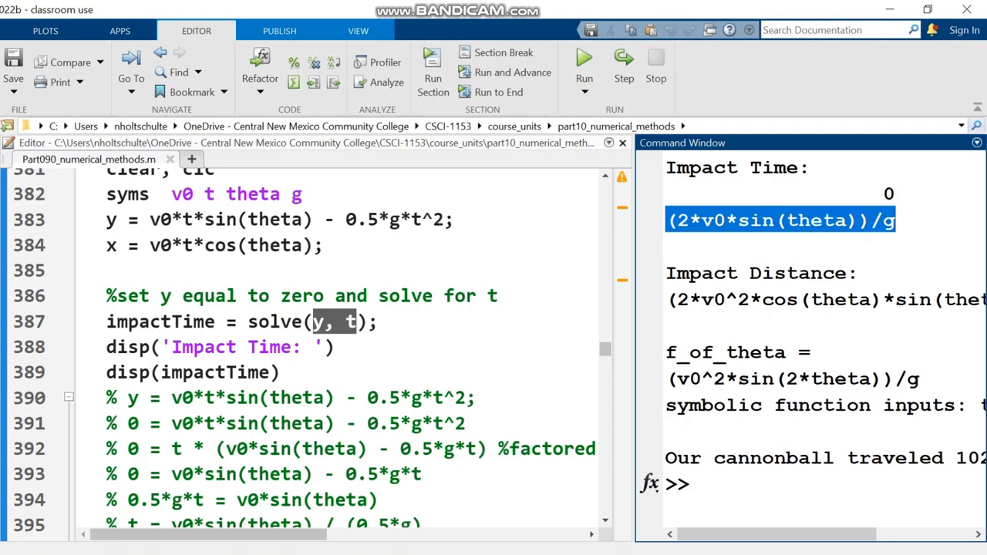
pyautogui.moveTo(312, 322); pyautogui.dragTo(248, 321)
pyautogui.moveTo(323, 321); pyautogui.dragTo(302, 321)
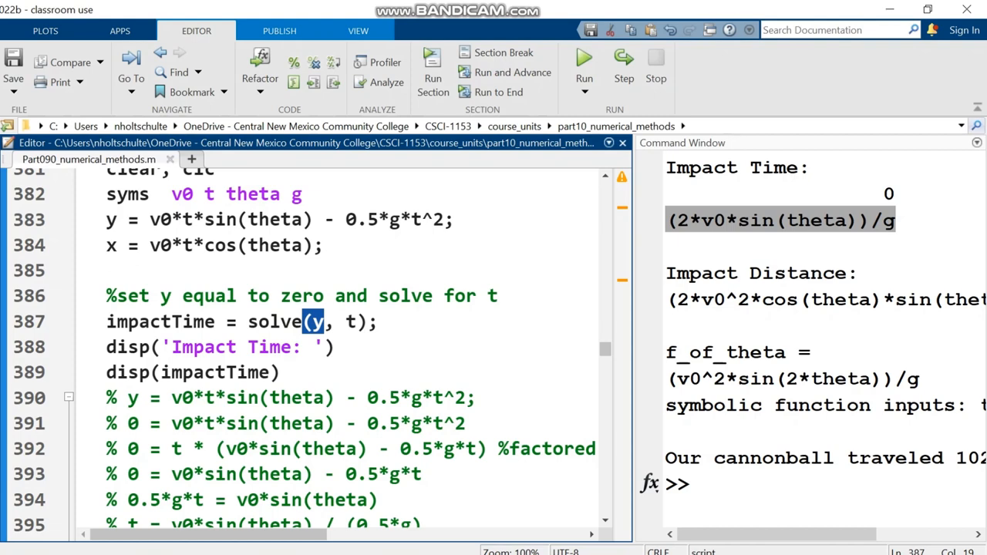
pyautogui.hotkey('ctrl', '0')
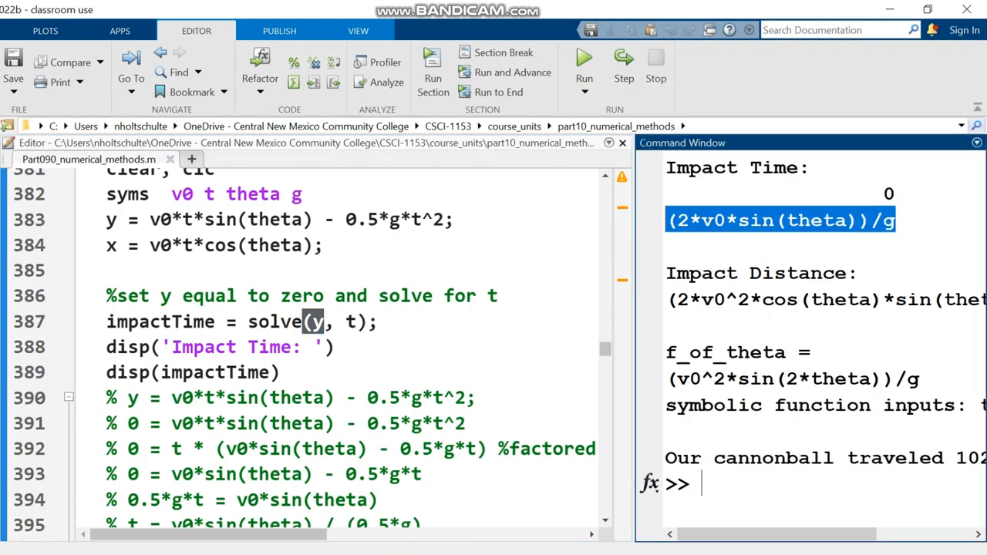
pyautogui.scroll(-1, 308, 347)
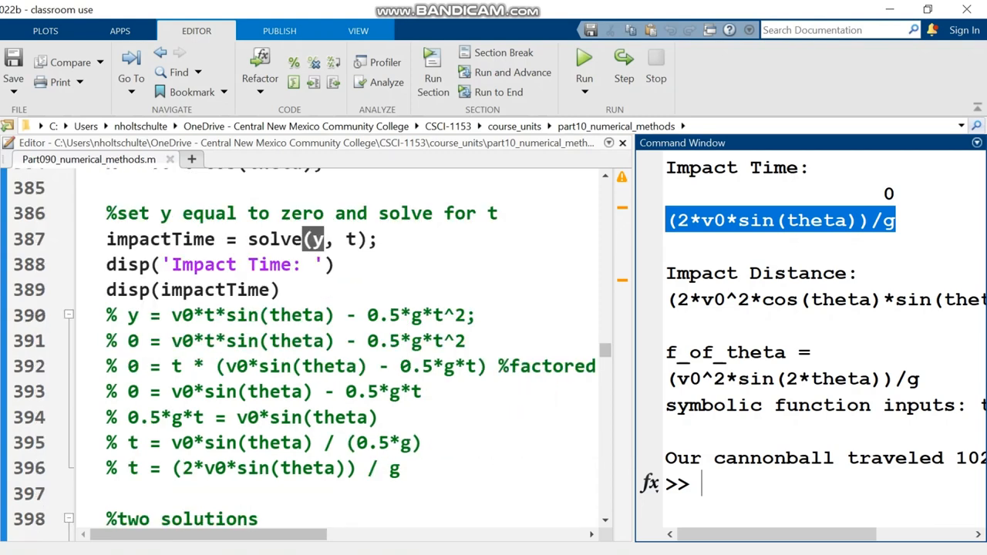
pyautogui.moveTo(400, 468); pyautogui.dragTo(106, 314)
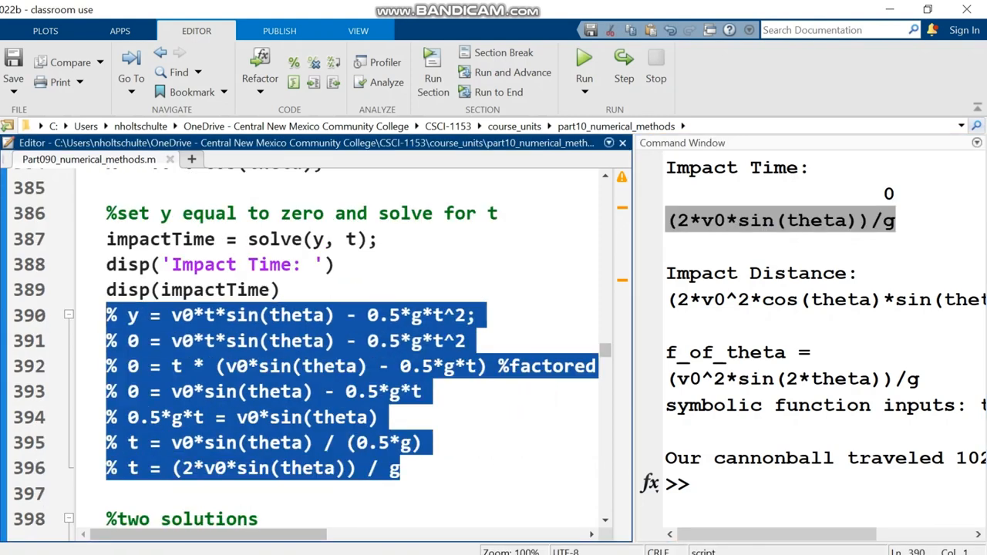
pyautogui.click(160, 314)
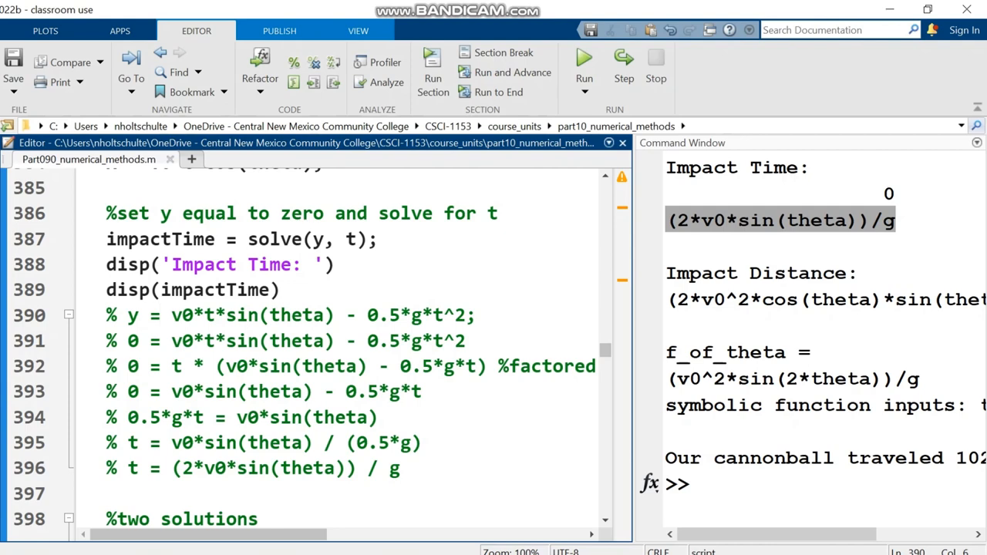
pyautogui.moveTo(128, 315); pyautogui.dragTo(476, 315)
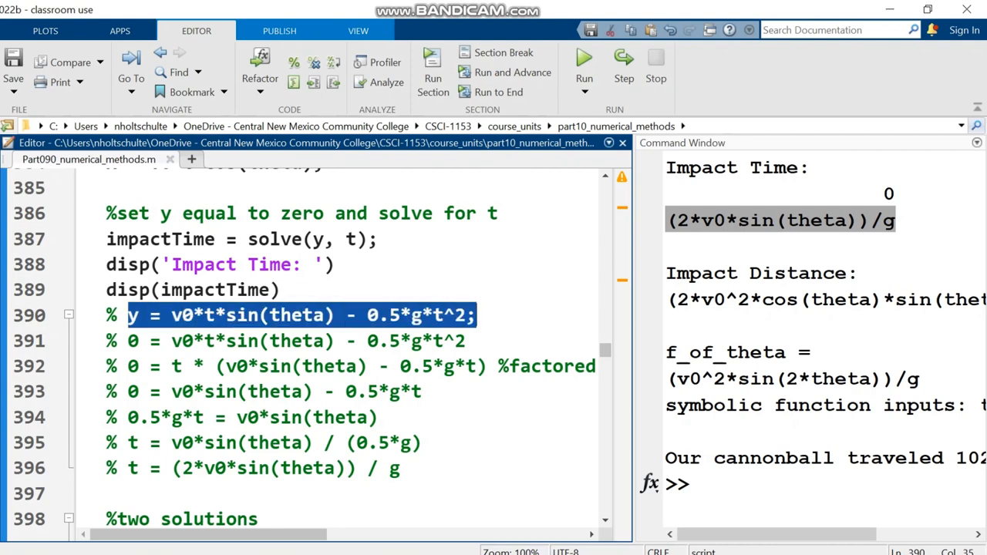
pyautogui.moveTo(128, 340); pyautogui.dragTo(466, 339)
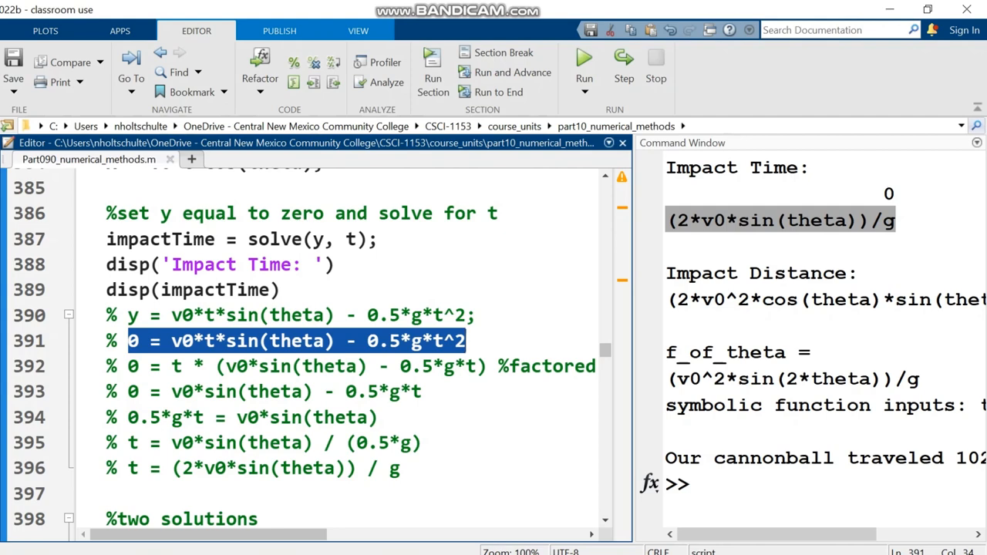
pyautogui.moveTo(128, 365); pyautogui.dragTo(486, 365)
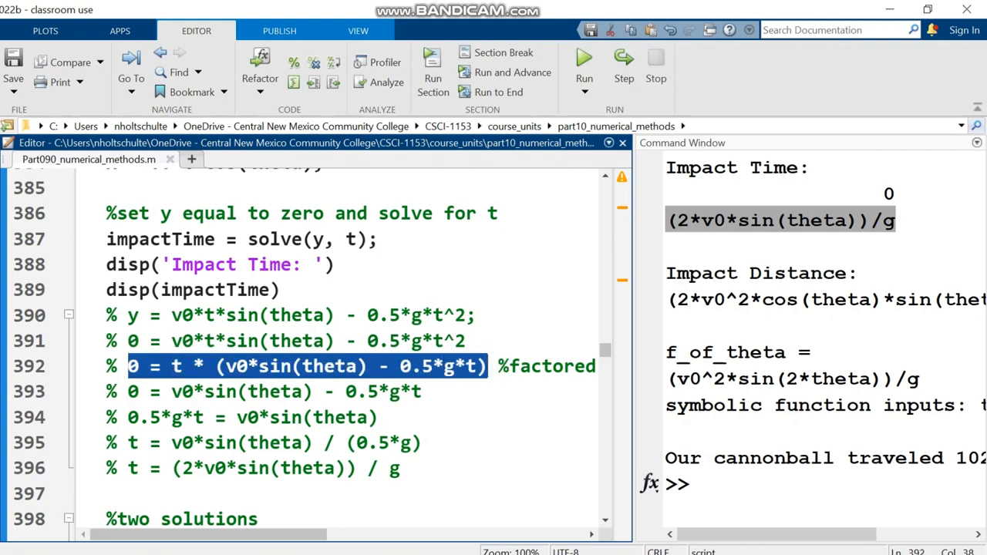
pyautogui.hotkey('shift', 'End')
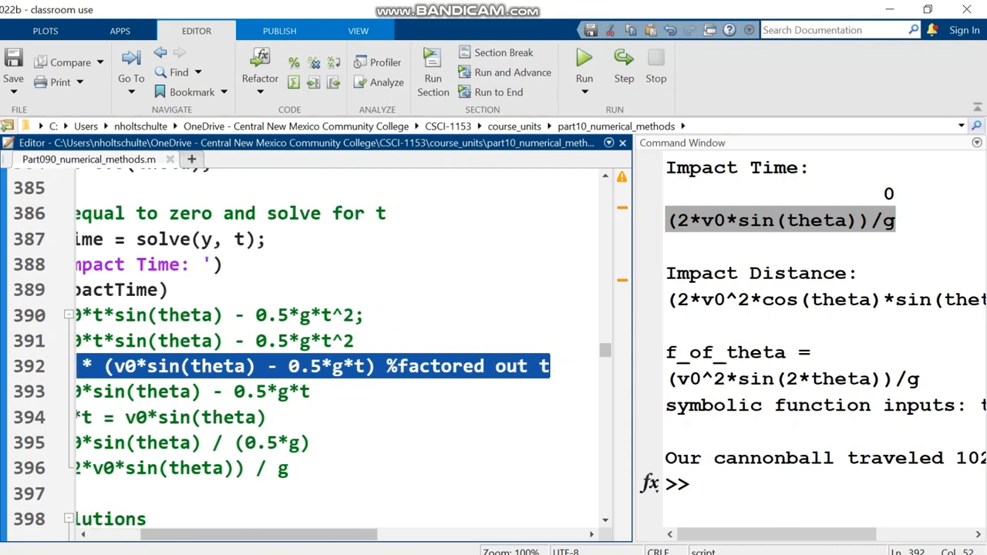
pyautogui.moveTo(128, 366); pyautogui.dragTo(486, 366)
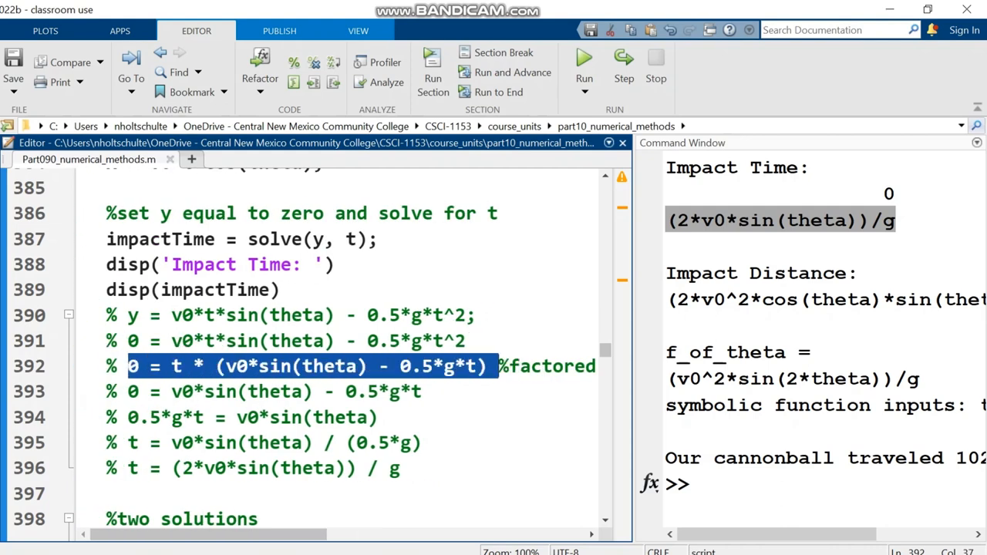
pyautogui.moveTo(128, 391); pyautogui.dragTo(422, 391)
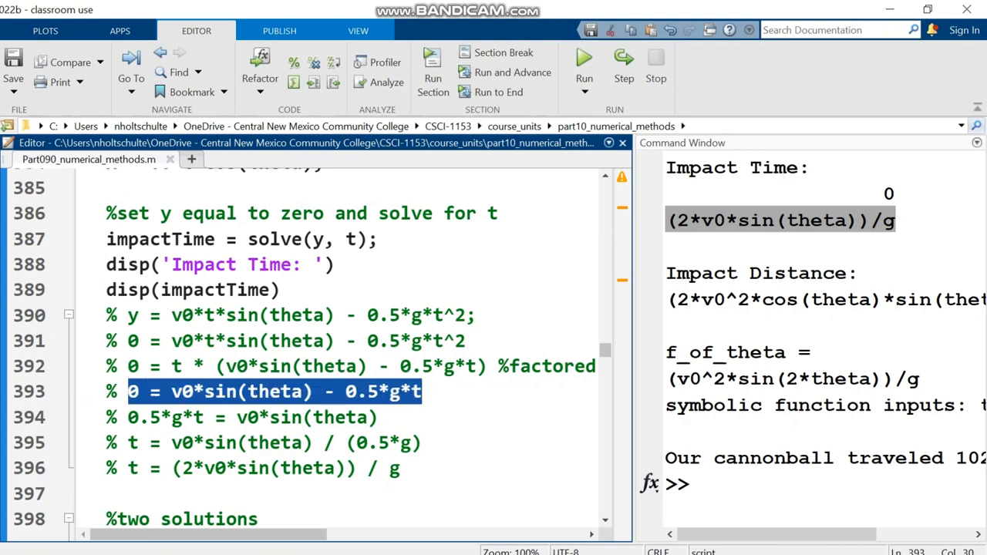
pyautogui.moveTo(194, 417)
pyautogui.mouseDown()
pyautogui.moveTo(106, 417)
pyautogui.moveTo(128, 417)
pyautogui.mouseUp()
pyautogui.click(171, 441)
pyautogui.moveTo(172, 442); pyautogui.dragTo(421, 442)
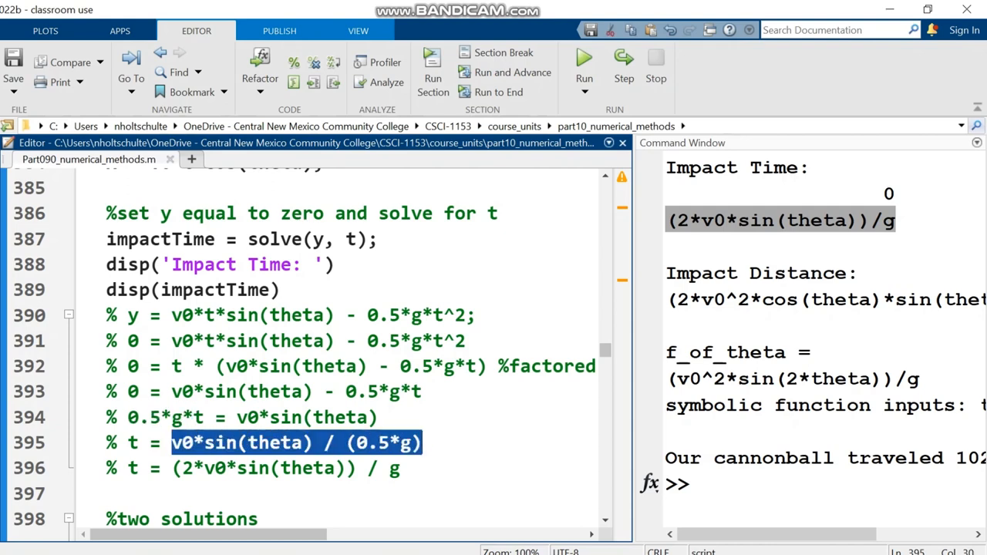
pyautogui.moveTo(357, 442); pyautogui.dragTo(400, 442)
pyautogui.hotkey('shift', 'Left')
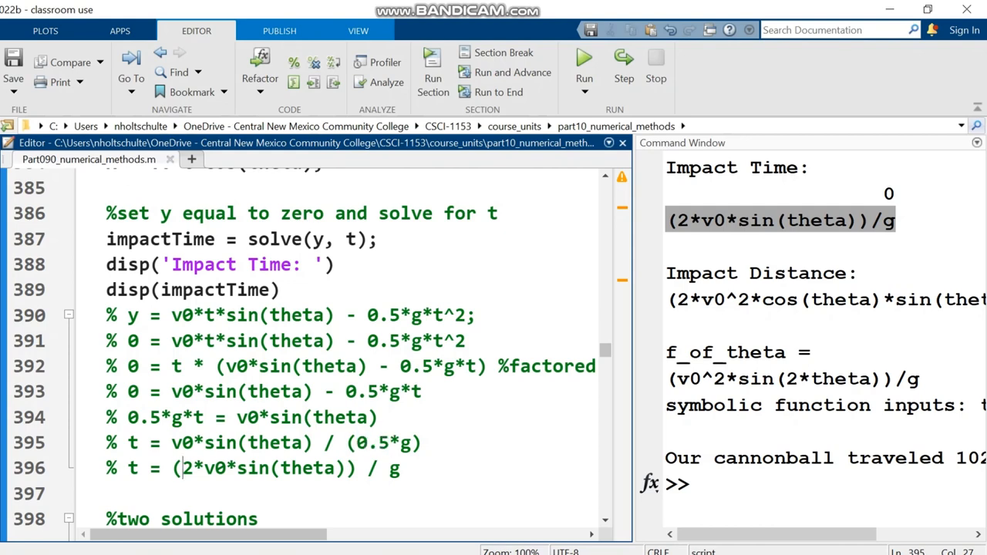
pyautogui.moveTo(182, 467); pyautogui.dragTo(205, 468)
pyautogui.press('Down')
pyautogui.moveTo(401, 468); pyautogui.dragTo(106, 468)
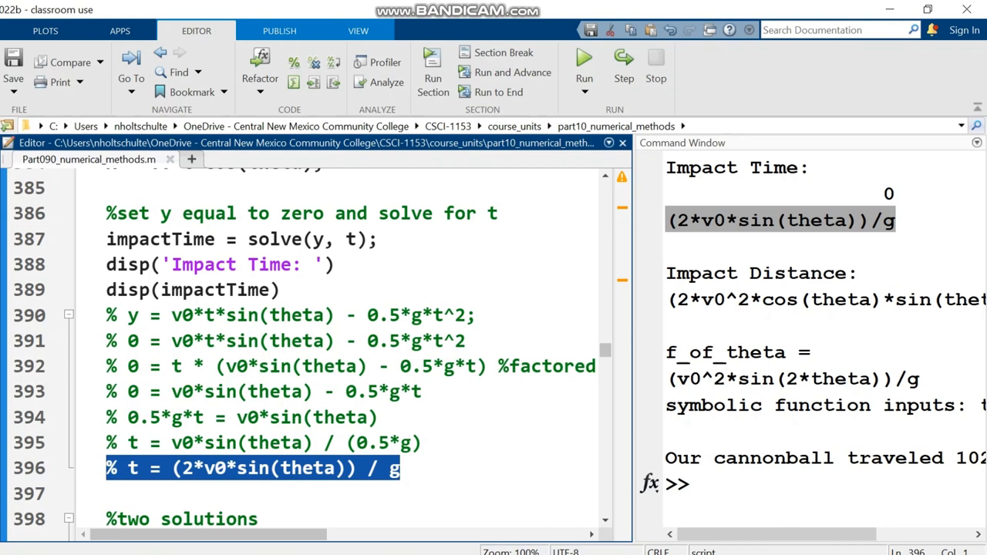
pyautogui.scroll(-1, 309, 347)
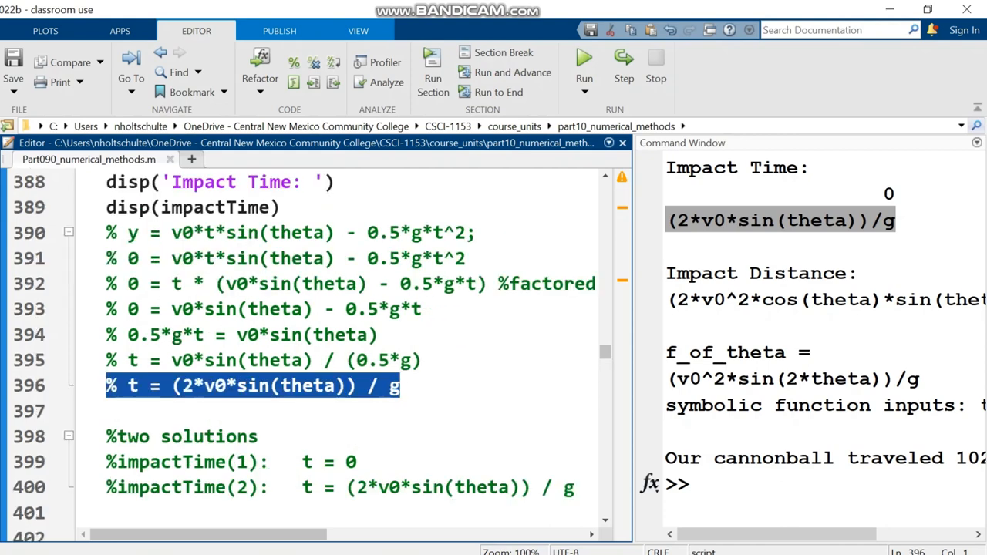
pyautogui.scroll(-2, 308, 346)
pyautogui.moveTo(274, 322); pyautogui.dragTo(543, 322)
pyautogui.click(139, 296)
pyautogui.doubleClick(170, 297)
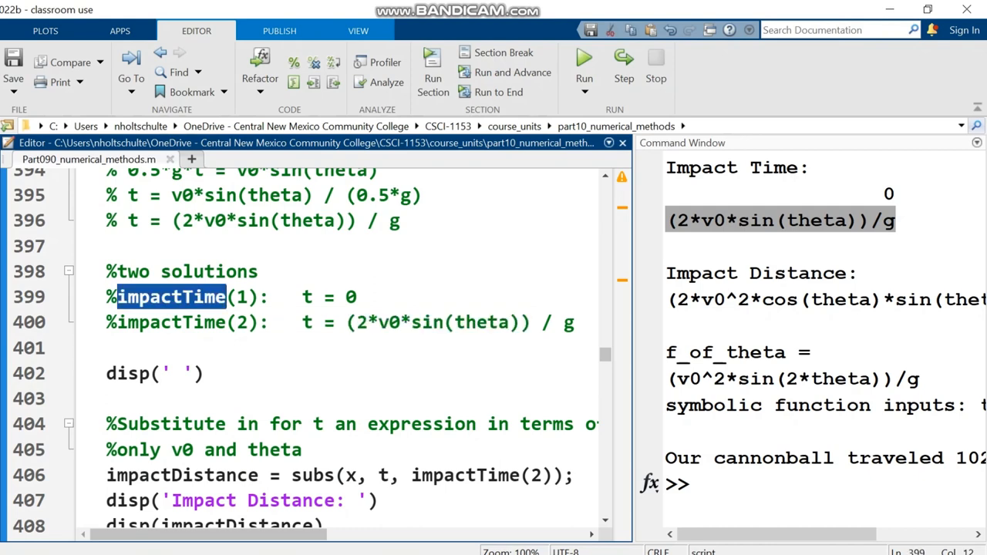
pyautogui.click(183, 323)
pyautogui.scroll(-1, 308, 347)
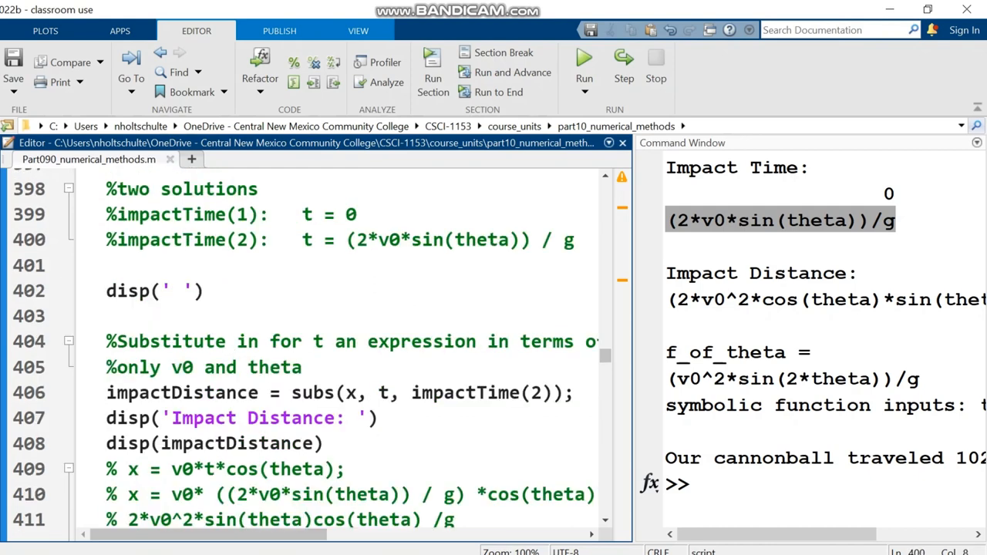
pyautogui.moveTo(106, 393); pyautogui.dragTo(259, 392)
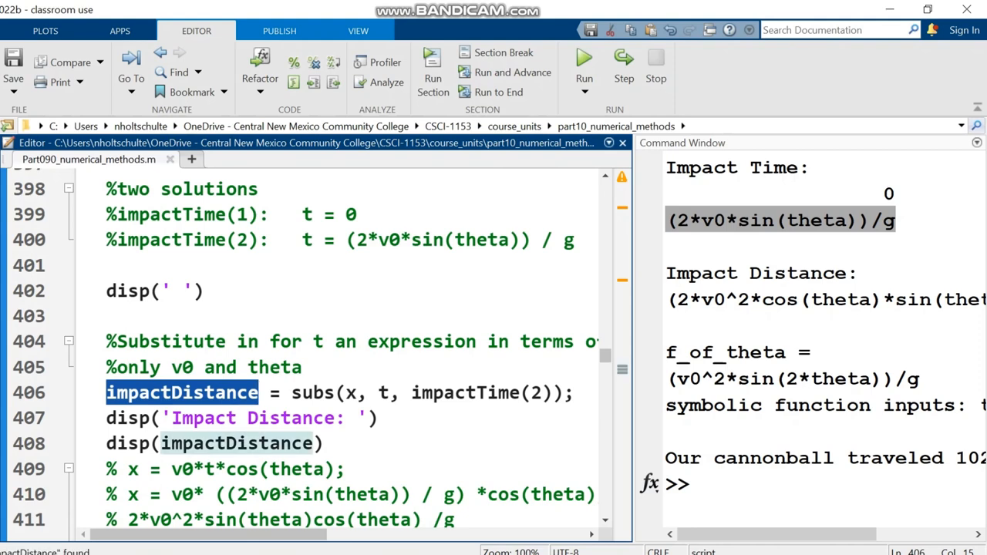
pyautogui.doubleClick(312, 393)
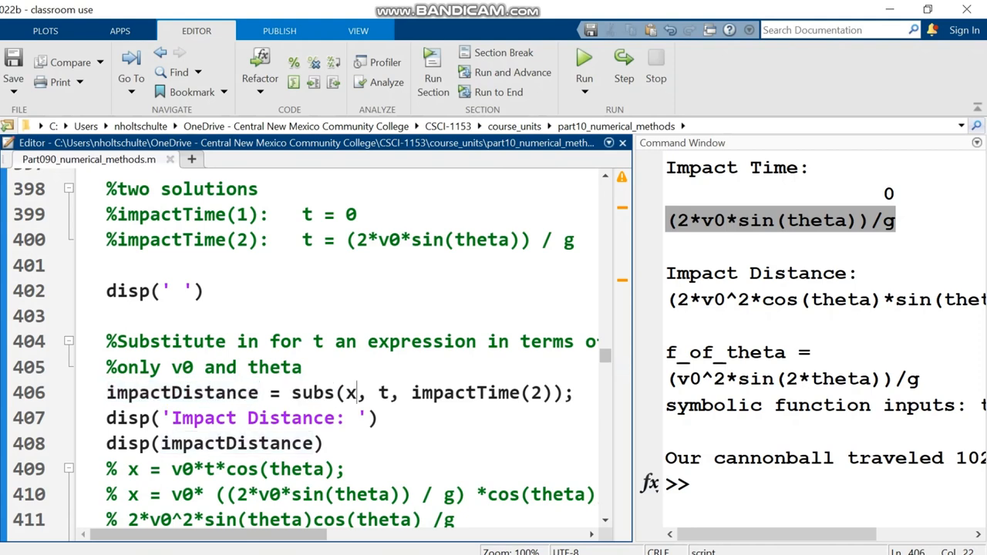
pyautogui.doubleClick(351, 393)
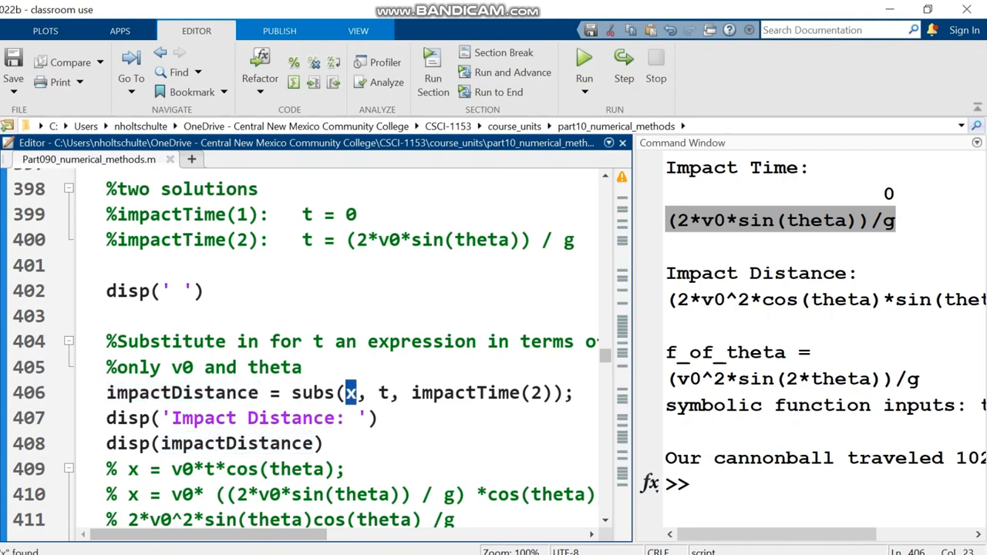
pyautogui.doubleClick(383, 392)
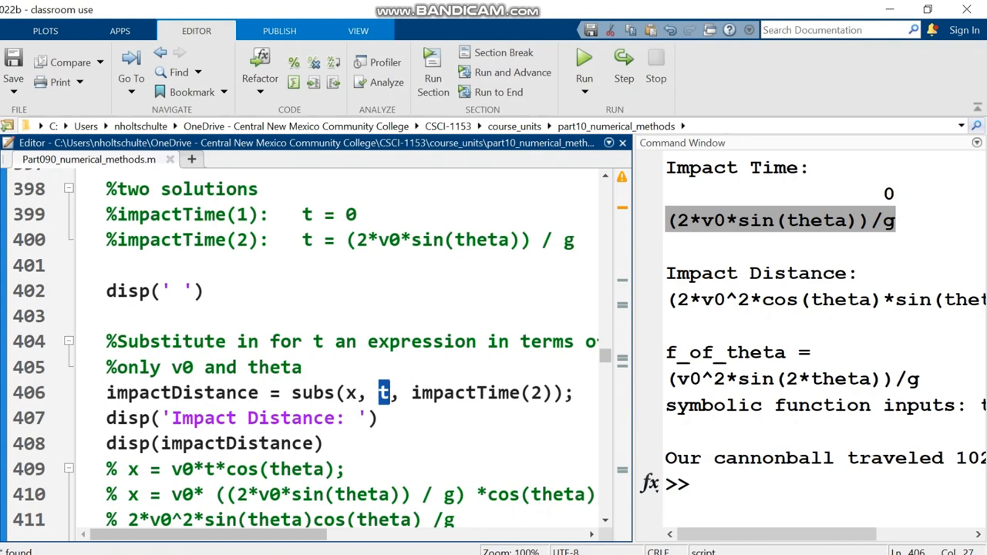
pyautogui.moveTo(410, 392); pyautogui.dragTo(548, 392)
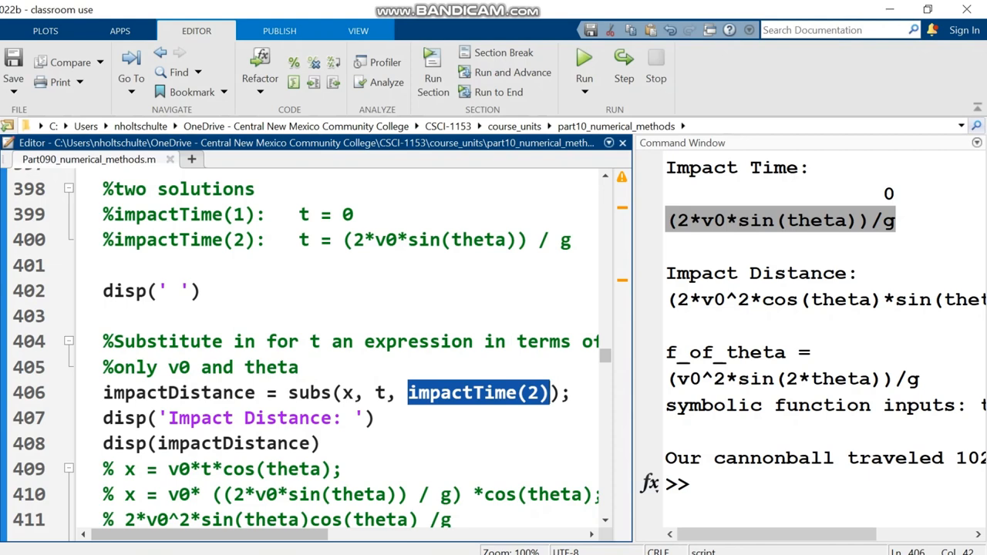
pyautogui.moveTo(677, 299)
pyautogui.mouseDown()
pyautogui.moveTo(875, 300)
pyautogui.moveTo(791, 299)
pyautogui.mouseUp()
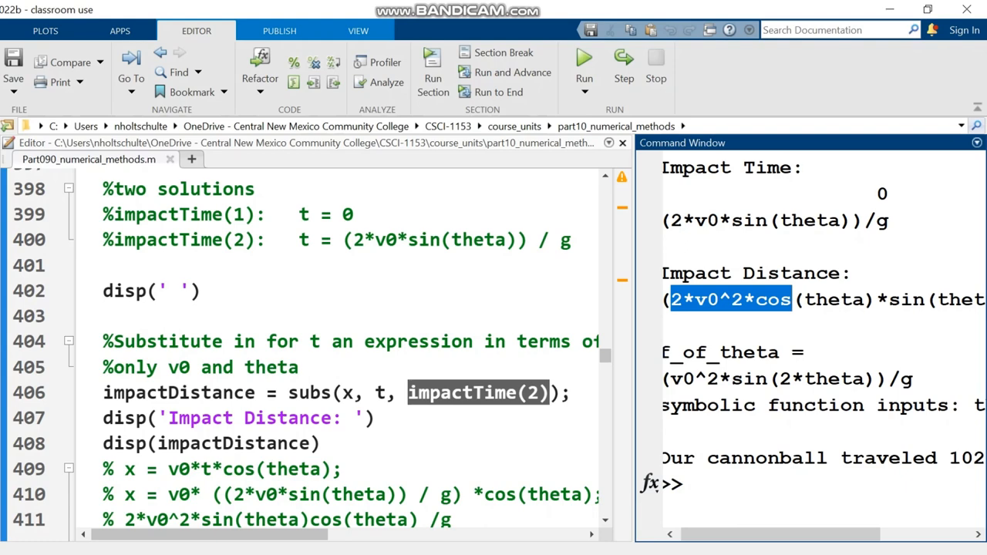
# - Enlarge the output area to show the whole Impact Distance expression, then give the script room again
pyautogui.moveTo(635, 340); pyautogui.dragTo(365, 339)
pyautogui.moveTo(784, 299); pyautogui.dragTo(396, 299)
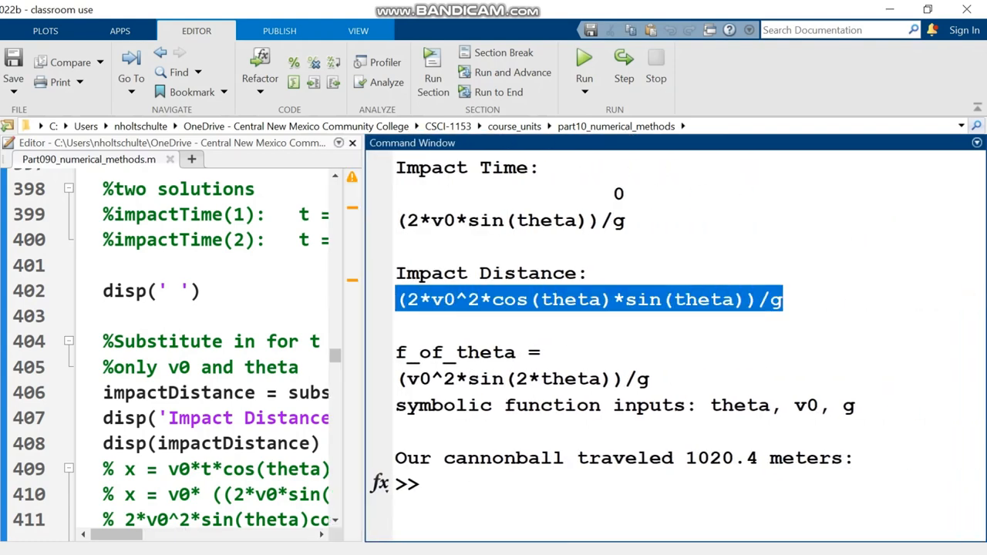
pyautogui.click(552, 353)
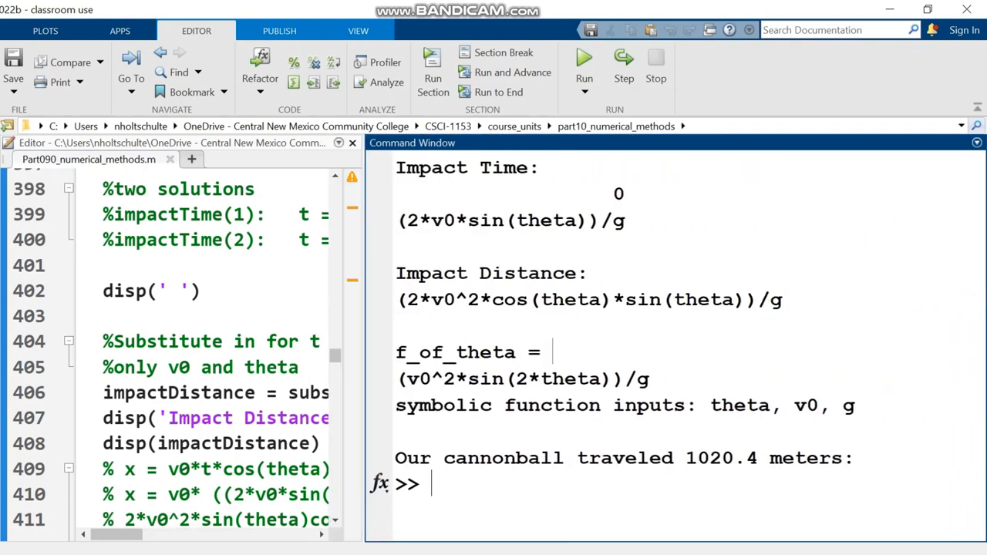
pyautogui.moveTo(365, 339)
pyautogui.mouseDown()
pyautogui.moveTo(686, 339)
pyautogui.moveTo(668, 339)
pyautogui.mouseUp()
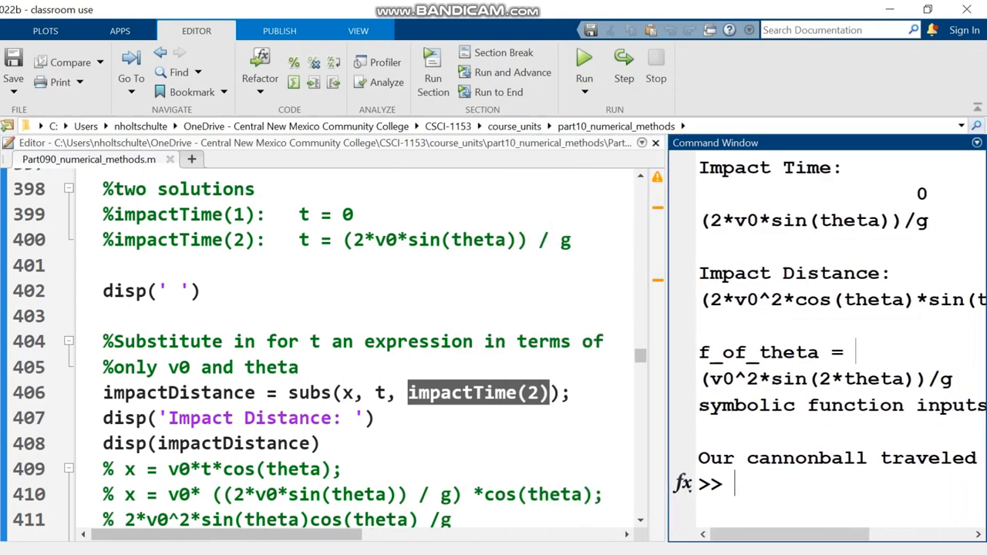
pyautogui.scroll(-1, 331, 347)
pyautogui.scroll(-1, 331, 347)
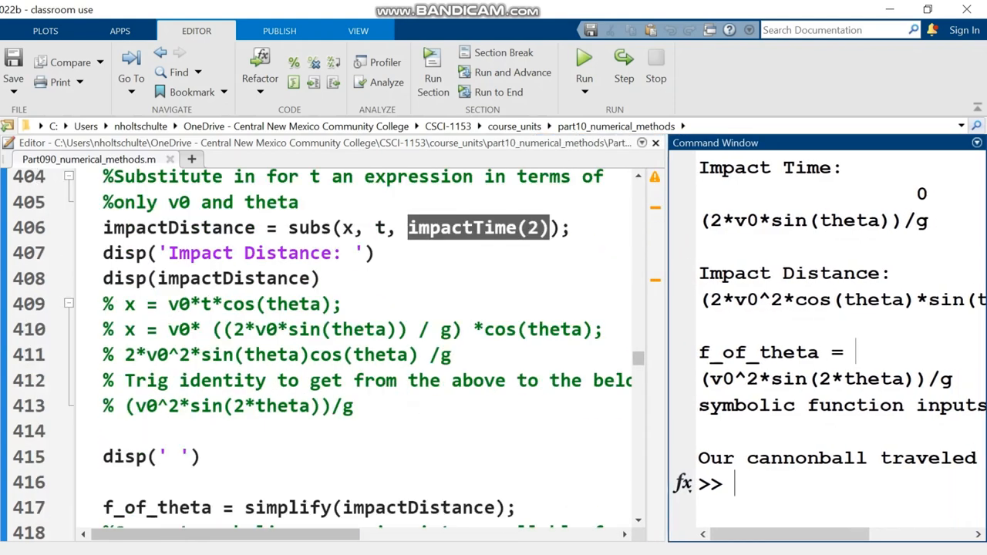
pyautogui.moveTo(344, 303); pyautogui.dragTo(106, 304)
pyautogui.moveTo(202, 329)
pyautogui.mouseDown()
pyautogui.moveTo(375, 329)
pyautogui.moveTo(430, 355)
pyautogui.moveTo(440, 329)
pyautogui.mouseUp()
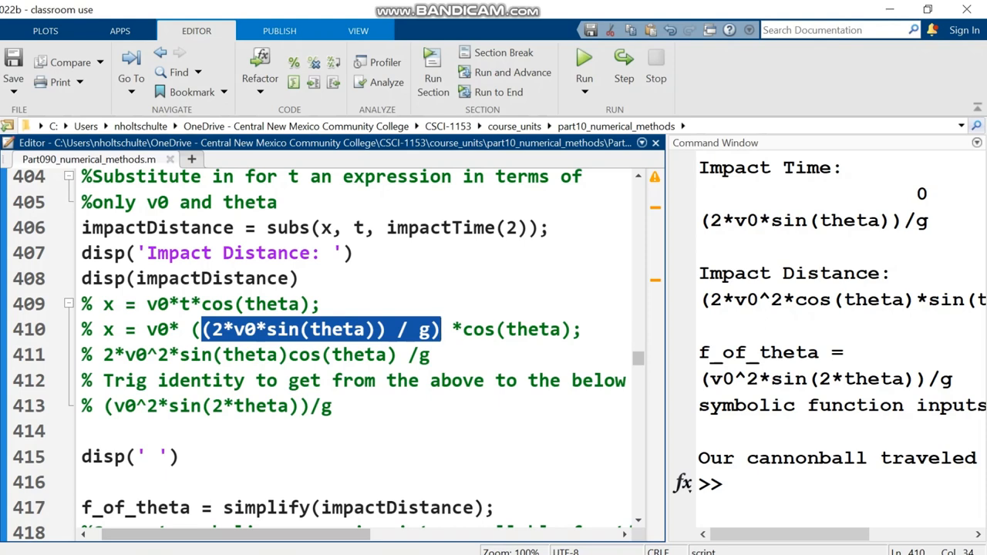
# - Highlight the expanded distance on line 411 and the trig-identity result on line 413, then enlarge the output
pyautogui.moveTo(128, 354); pyautogui.dragTo(433, 355)
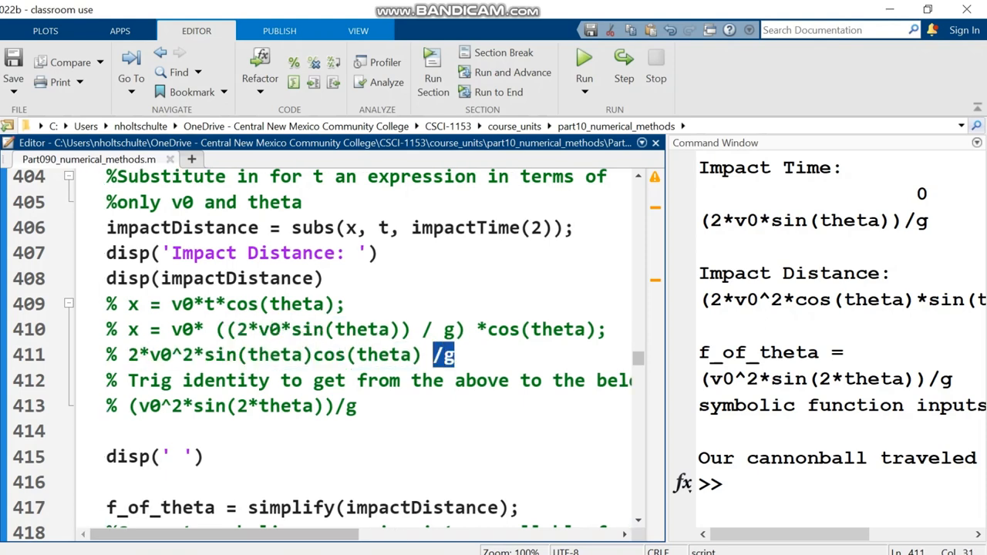
pyautogui.moveTo(117, 406); pyautogui.dragTo(357, 406)
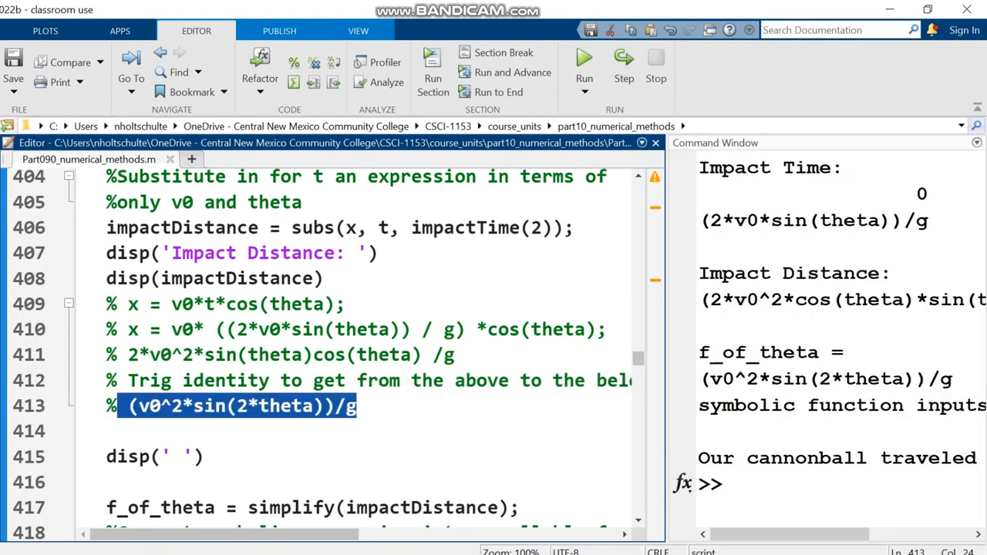
pyautogui.moveTo(667, 339); pyautogui.dragTo(553, 339)
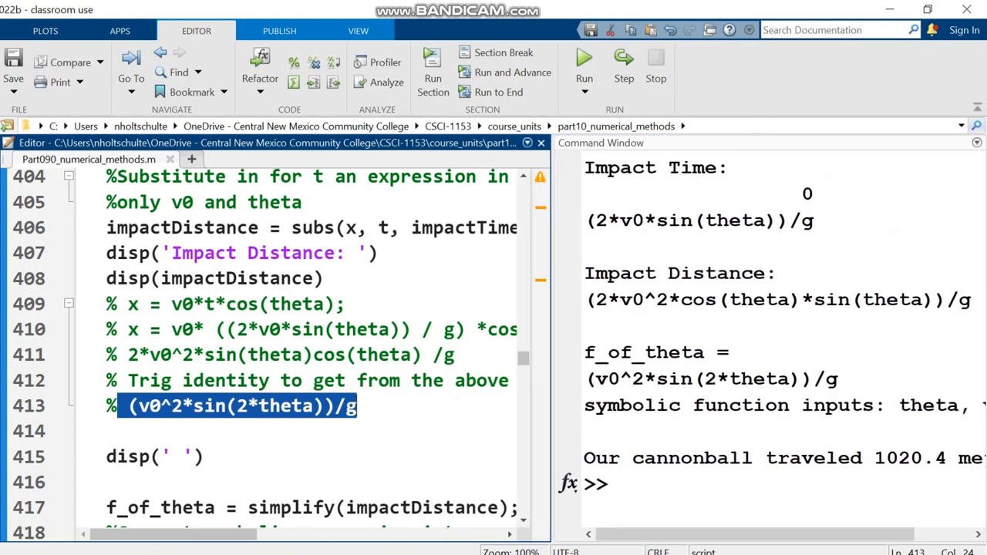
pyautogui.scroll(-2, 308, 339)
pyautogui.scroll(-1, 308, 339)
# - Highlight the simplify call on line 417 and the simplified f_of_theta output, then widen the editor
pyautogui.moveTo(225, 260); pyautogui.dragTo(411, 259)
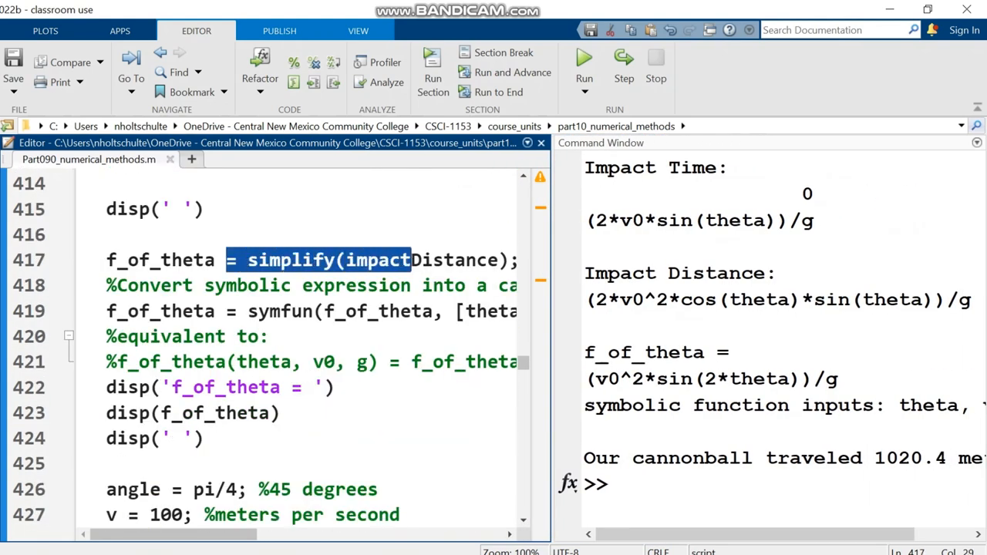
pyautogui.moveTo(704, 378); pyautogui.dragTo(838, 379)
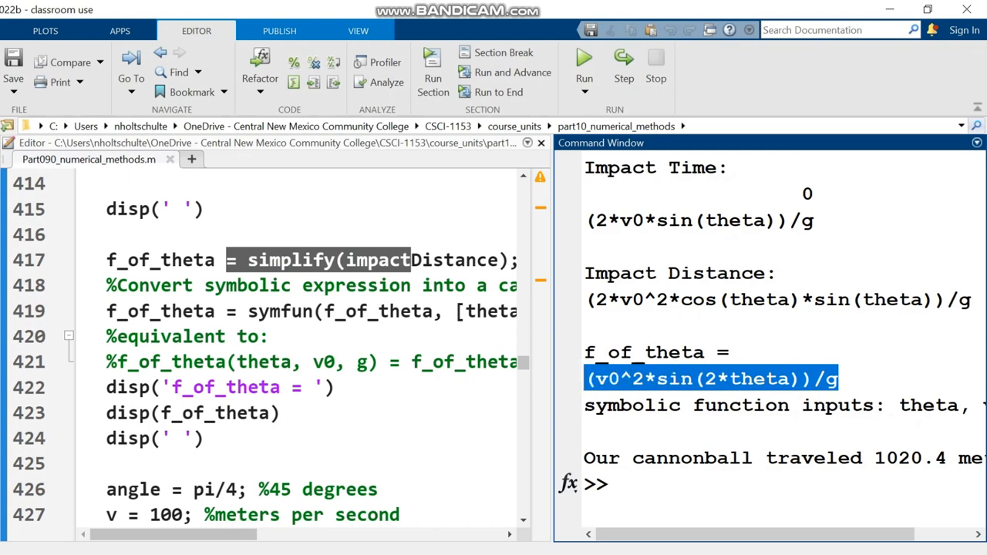
pyautogui.moveTo(705, 379); pyautogui.dragTo(704, 378)
pyautogui.moveTo(838, 379); pyautogui.dragTo(585, 379)
pyautogui.moveTo(554, 339); pyautogui.dragTo(709, 339)
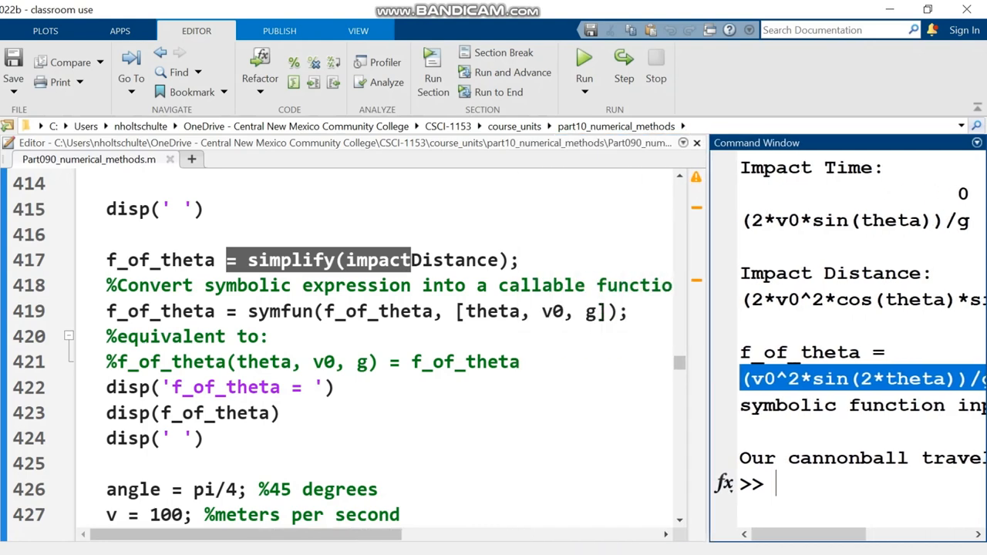
# - On line 419, highlight symfun, the input list [theta, v0, g] and the f_of_theta assignment in turn
pyautogui.moveTo(247, 311); pyautogui.dragTo(324, 311)
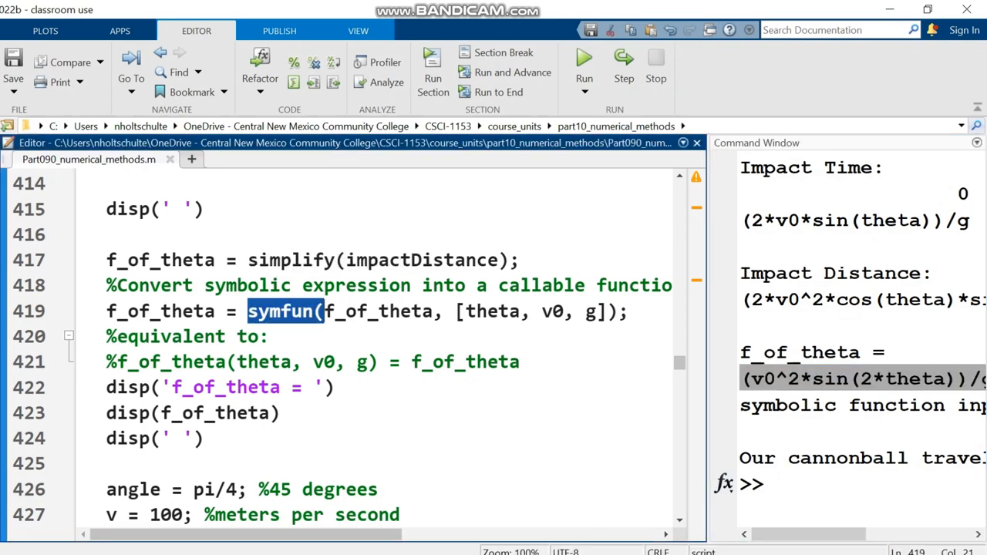
pyautogui.hotkey('shift', 'Left')
pyautogui.press('Left')
pyautogui.hotkey('shift', 'Right')
pyautogui.hotkey('shift', 'Right')
pyautogui.hotkey('shift', 'Right')
pyautogui.hotkey('shift', 'Right')
pyautogui.press('Right')
pyautogui.press('Right')
pyautogui.hotkey('shift', 'Right')
pyautogui.hotkey('shift', 'Right')
pyautogui.hotkey('shift', 'Right')
pyautogui.hotkey('shift', 'Right')
pyautogui.hotkey('shift', 'Right')
pyautogui.hotkey('shift', 'Right')
pyautogui.press('Right')
pyautogui.press('Right')
pyautogui.press('Right')
pyautogui.hotkey('shift', 'Right')
pyautogui.hotkey('shift', 'Right')
pyautogui.hotkey('shift', 'Right')
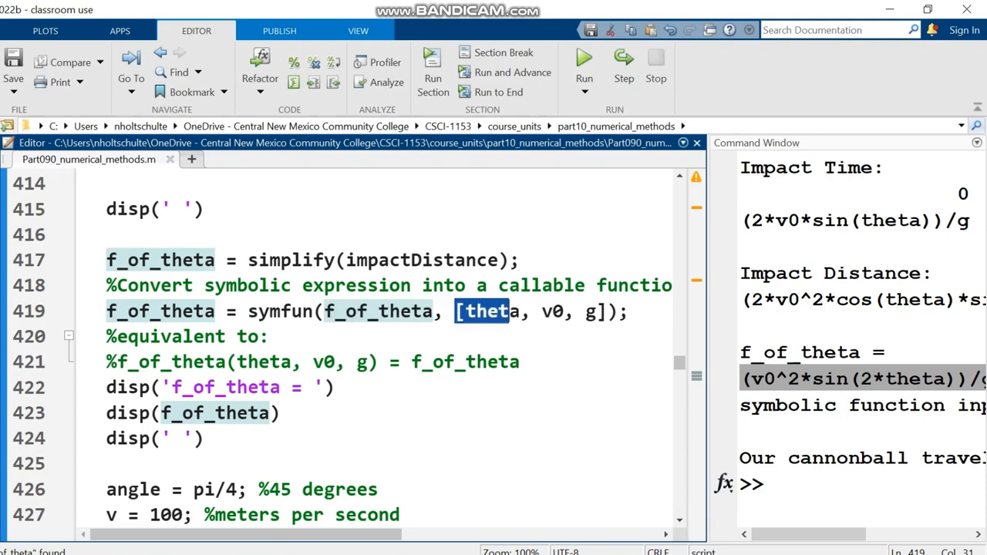
pyautogui.hotkey('shift', 'Right')
pyautogui.hotkey('shift', 'Right')
pyautogui.hotkey('shift', 'Right')
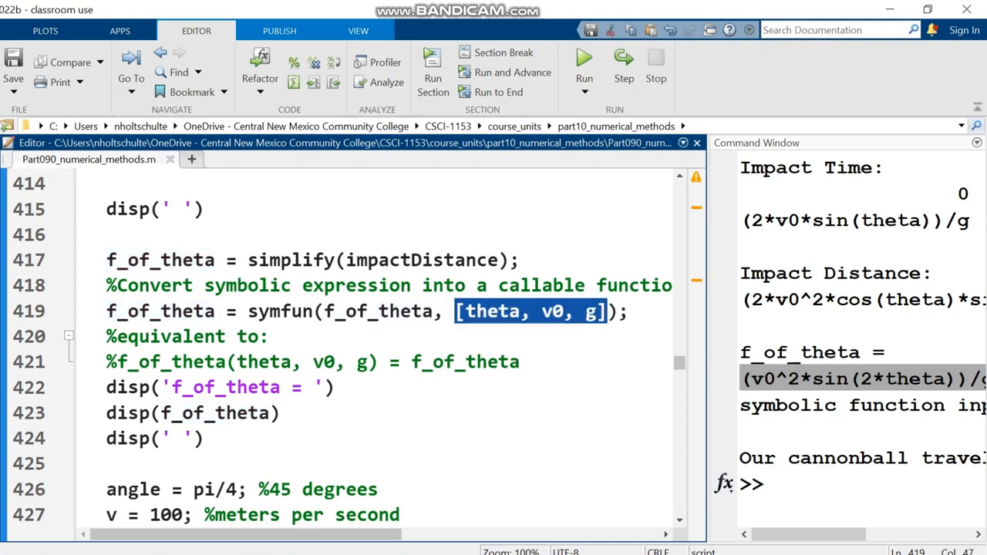
pyautogui.press('Home')
pyautogui.hotkey('ctrl', 'shift', 'Right')
pyautogui.hotkey('ctrl', 'shift', 'Right')
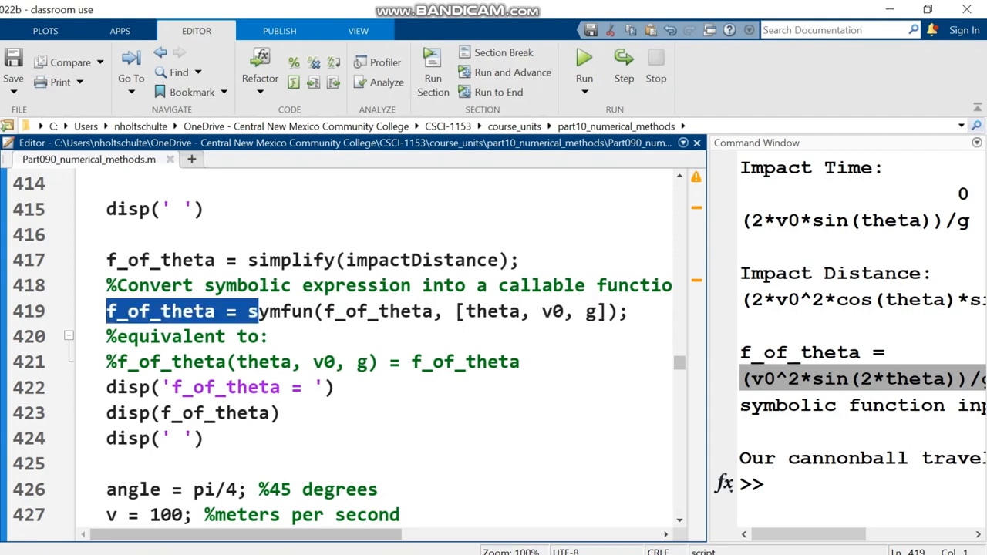
pyautogui.scroll(-1, 347, 346)
pyautogui.scroll(-2, 347, 346)
# - Highlight the parameter lines: 45 degree angle, 100 m/s speed and gravity value
pyautogui.moveTo(107, 242); pyautogui.dragTo(488, 293)
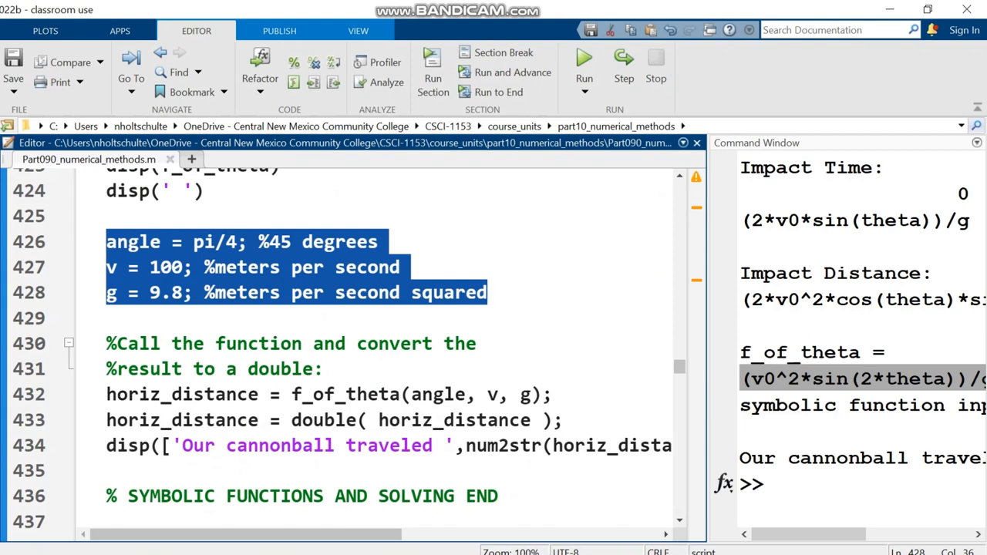
pyautogui.moveTo(116, 241); pyautogui.dragTo(379, 241)
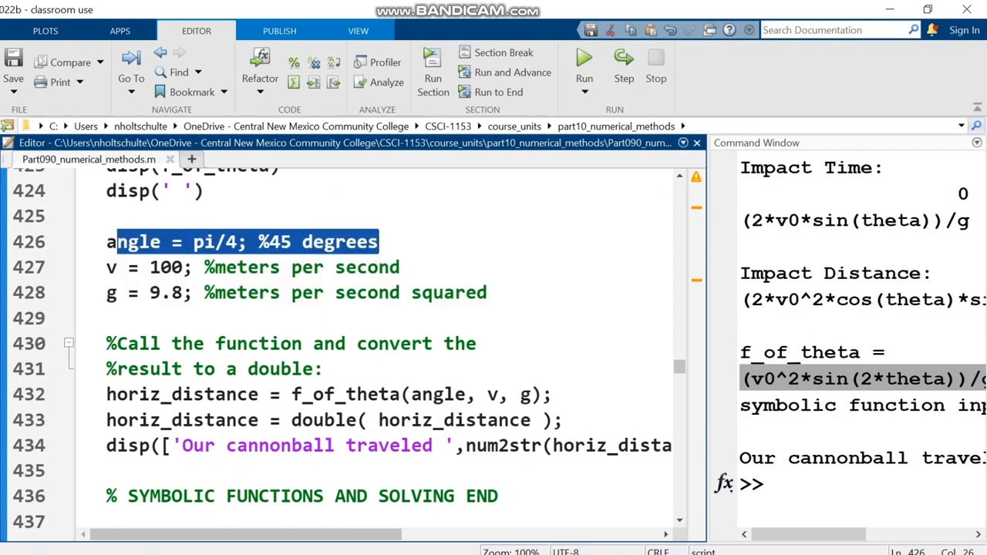
pyautogui.moveTo(106, 266); pyautogui.dragTo(400, 267)
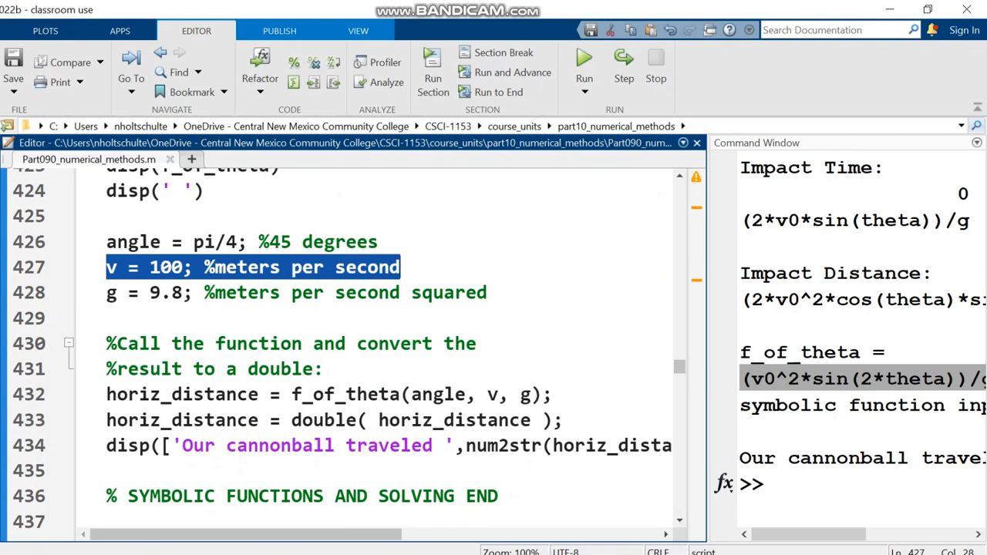
pyautogui.moveTo(106, 292); pyautogui.dragTo(487, 293)
pyautogui.click(487, 292)
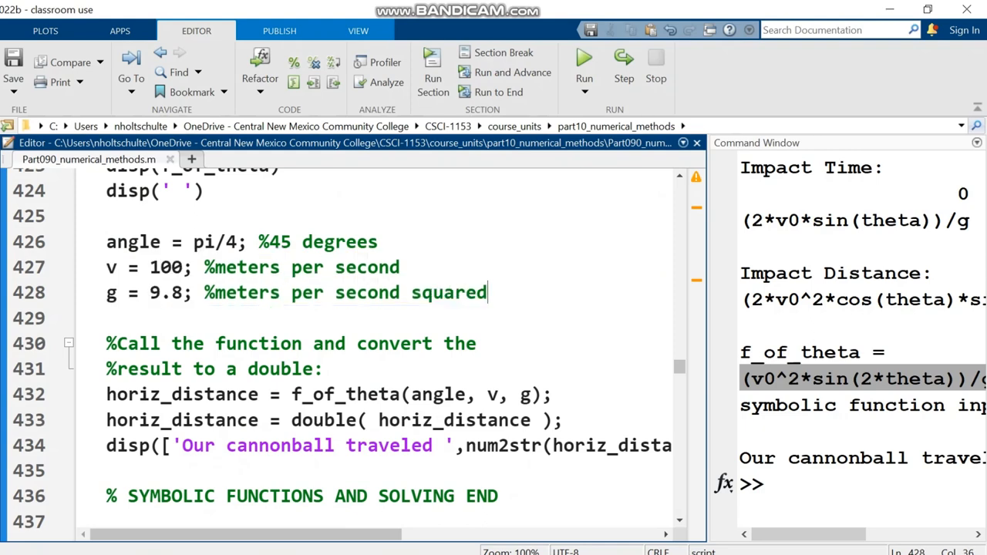
# - Highlight the horiz_distance call f_of_theta(angle, v, g) and its double conversion, then widen the Command Window
pyautogui.moveTo(291, 393); pyautogui.dragTo(552, 393)
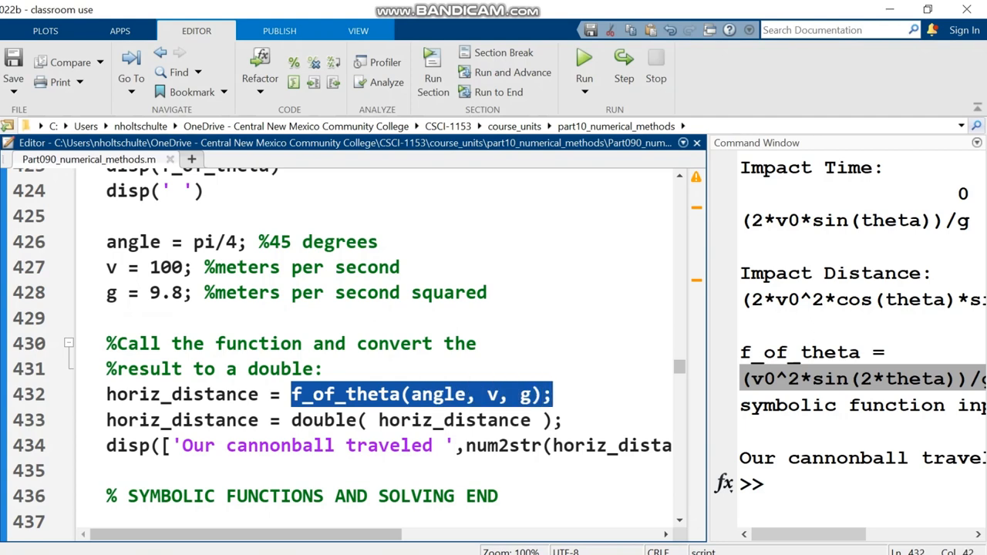
pyautogui.moveTo(270, 394); pyautogui.dragTo(107, 394)
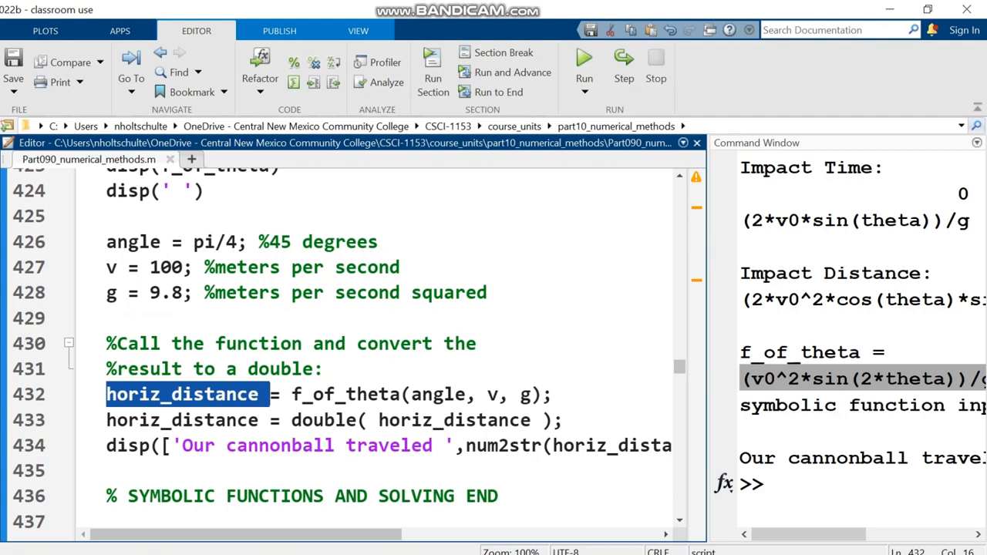
pyautogui.press('Down')
pyautogui.press('Right')
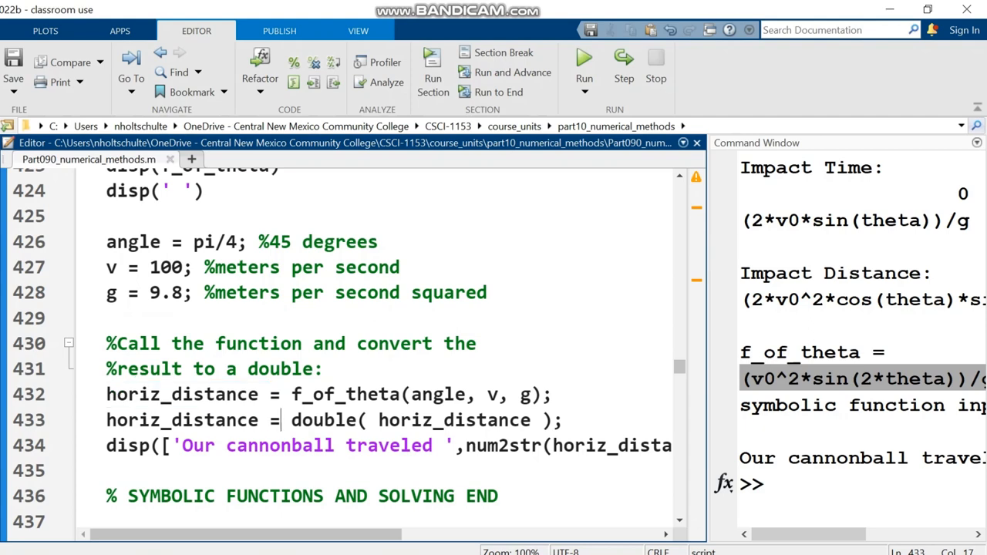
pyautogui.hotkey('shift', 'End')
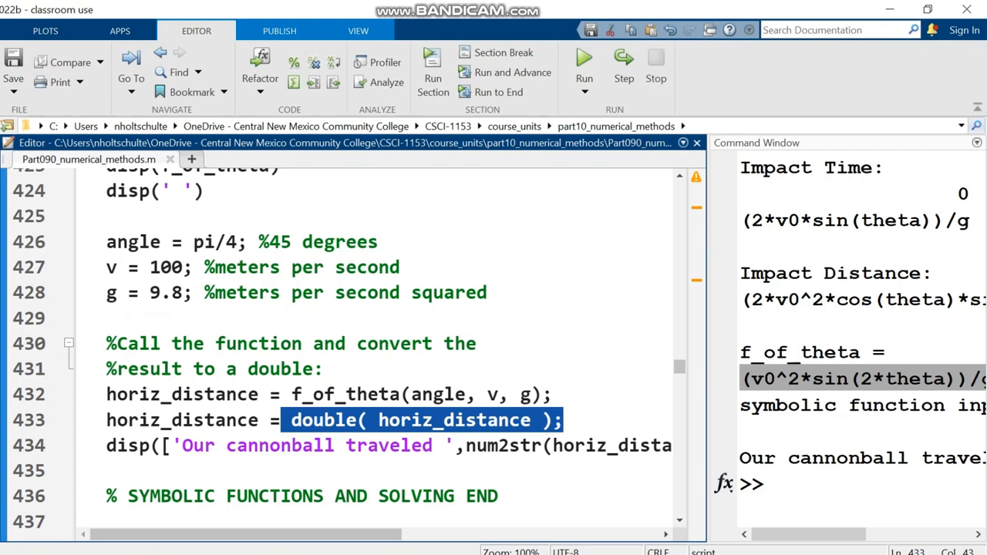
pyautogui.moveTo(707, 347); pyautogui.dragTo(225, 346)
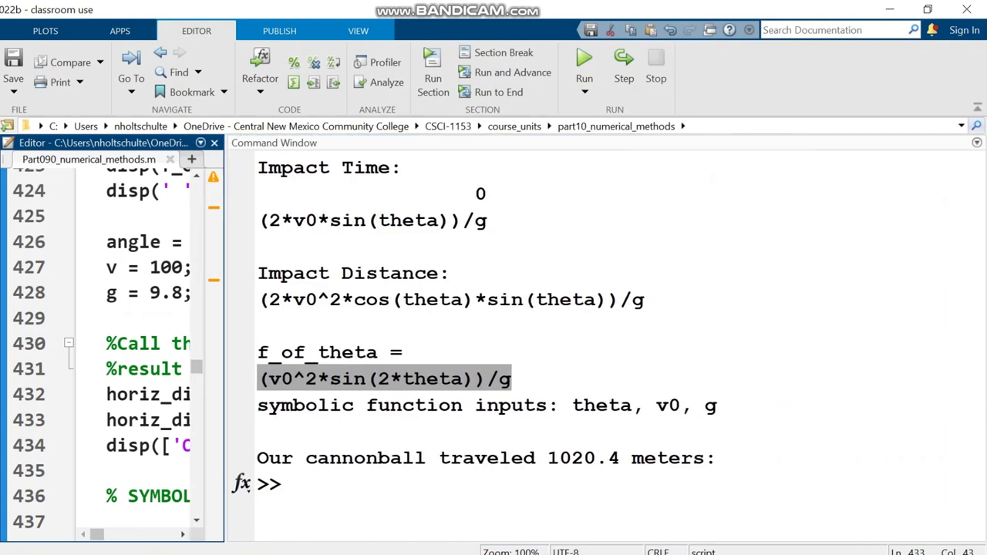
# - Highlight the 1020.4 meters result, enlarge the Editor and highlight the DIFF AND THE DERIVATIVE heading
pyautogui.moveTo(282, 458); pyautogui.dragTo(729, 458)
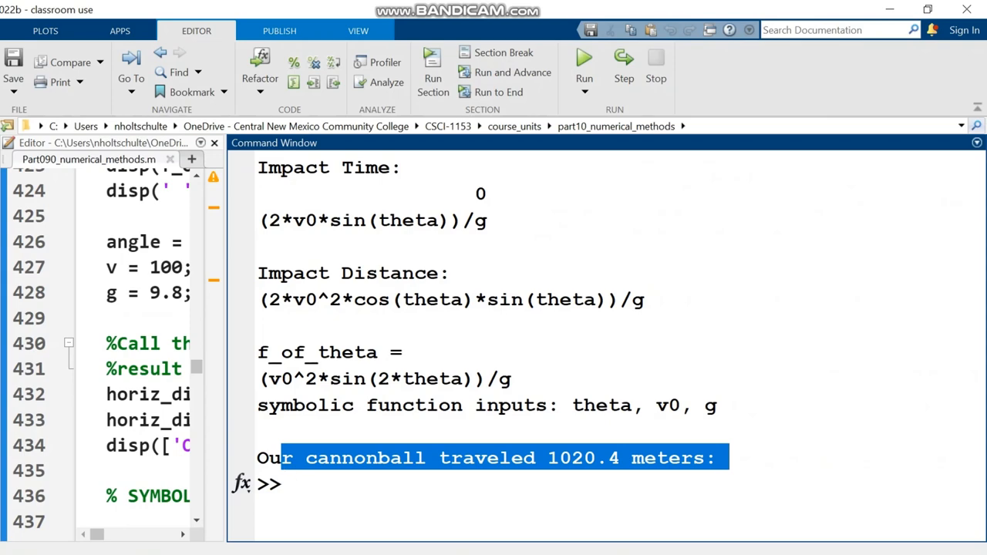
pyautogui.moveTo(227, 339); pyautogui.dragTo(644, 339)
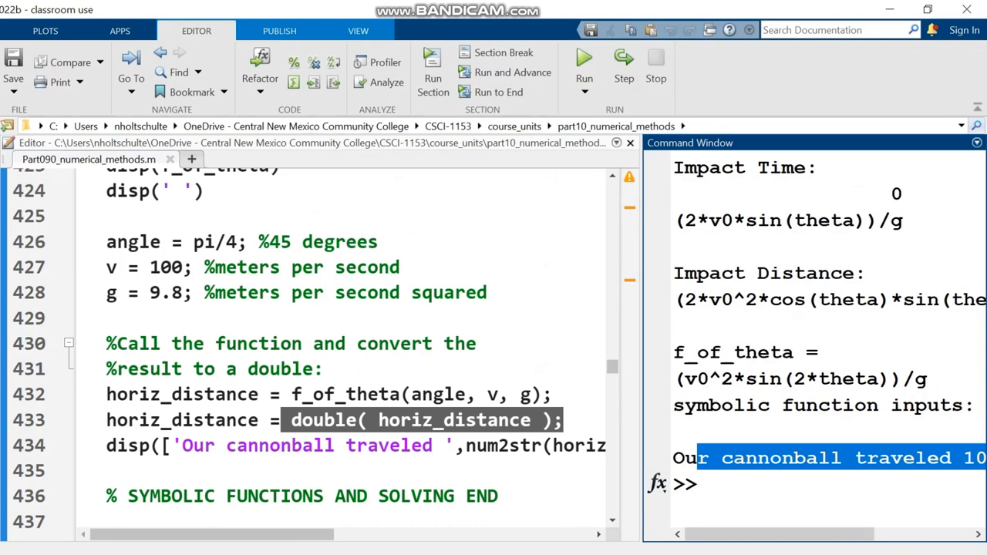
pyautogui.scroll(-2, 308, 346)
pyautogui.scroll(-1, 308, 347)
pyautogui.scroll(1, 308, 346)
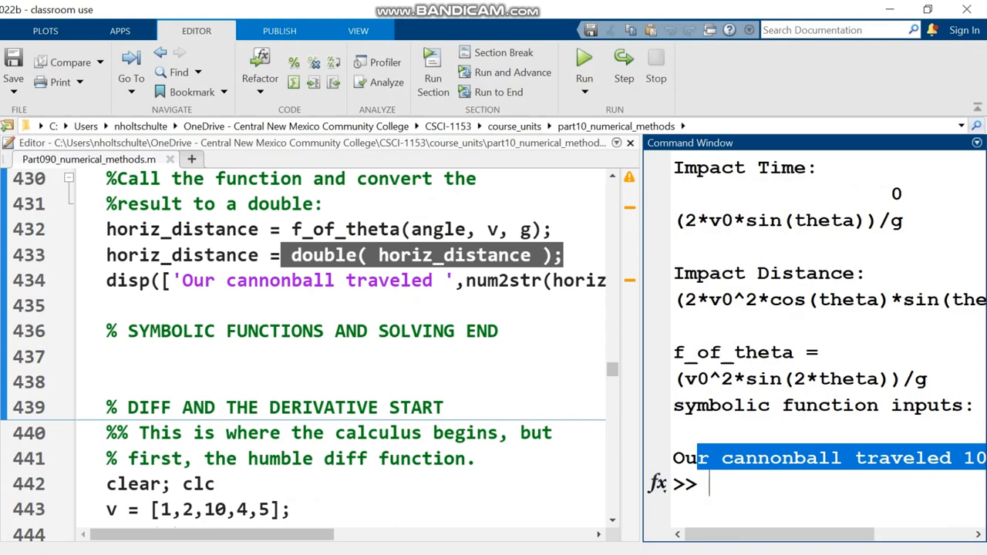
pyautogui.moveTo(128, 407); pyautogui.dragTo(444, 407)
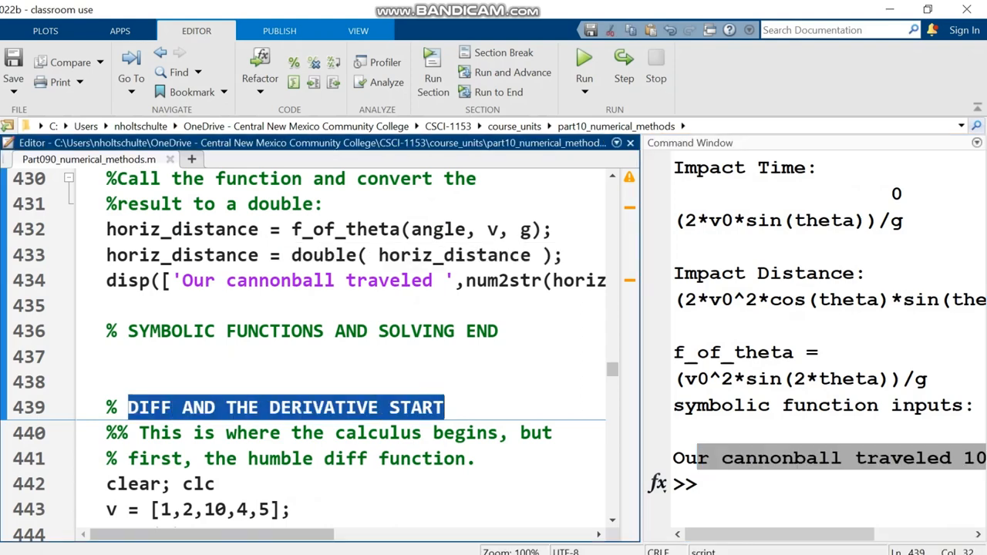